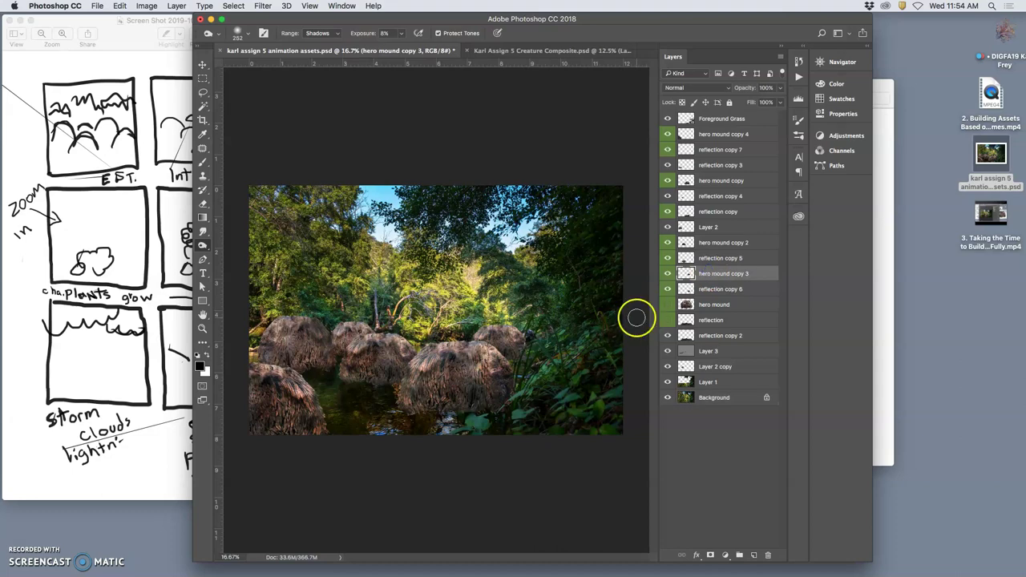
# Step: Erase the stray edge where the distant right-hand mound on hero mound copy 3 meets the grass and water
pyautogui.scroll(5, 590, 377)
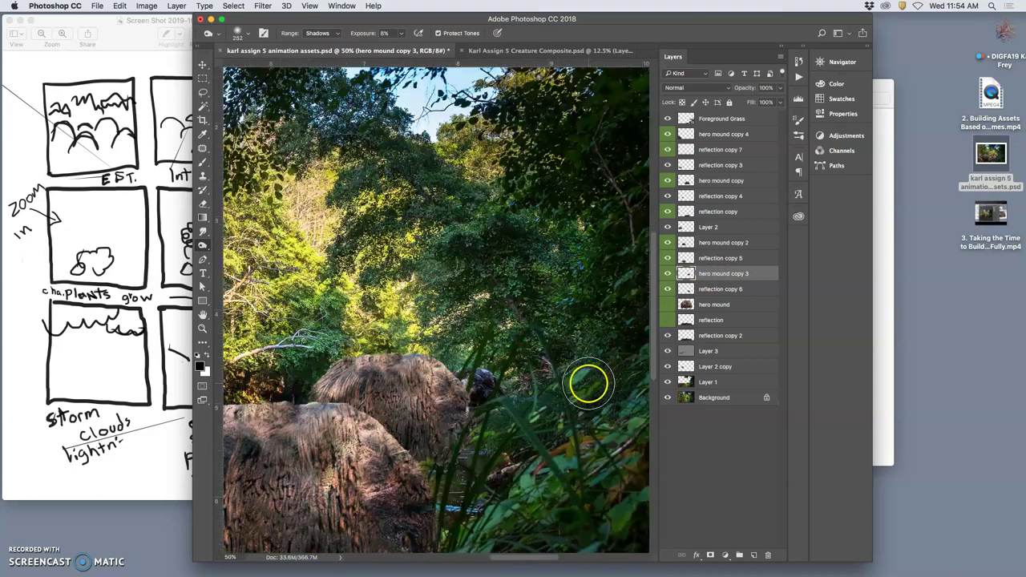
pyautogui.moveTo(521, 407)
pyautogui.mouseDown()
pyautogui.moveTo(479, 411)
pyautogui.moveTo(470, 424)
pyautogui.moveTo(483, 384)
pyautogui.moveTo(451, 420)
pyautogui.moveTo(447, 444)
pyautogui.mouseUp()
pyautogui.click(202, 204)
pyautogui.moveTo(470, 405); pyautogui.dragTo(455, 431)
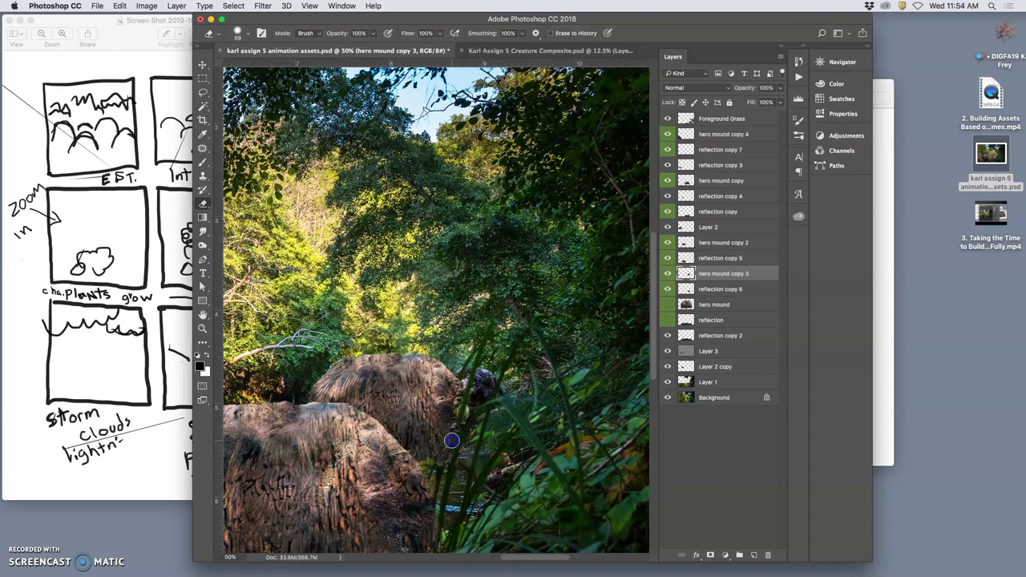
pyautogui.click(474, 392)
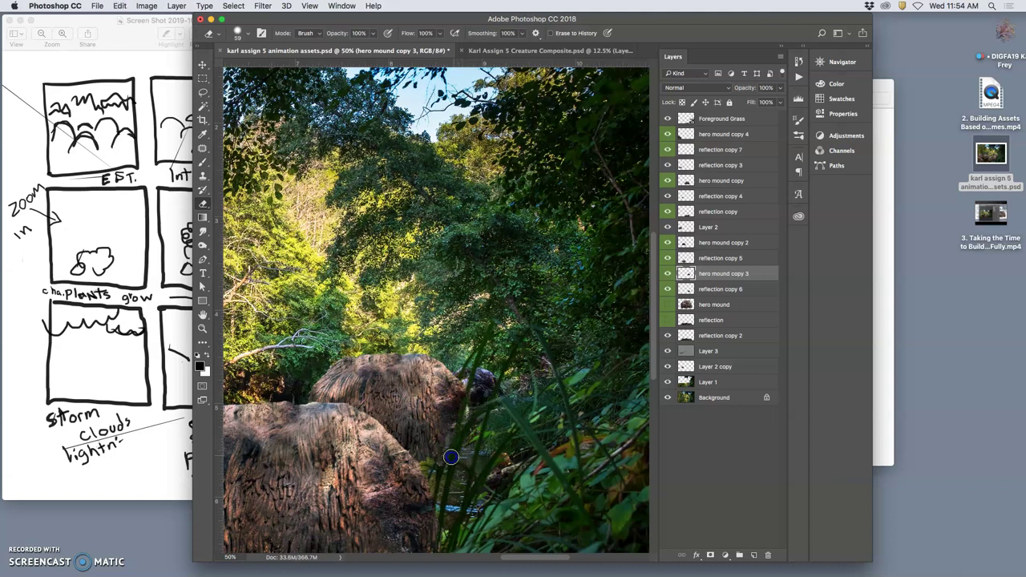
pyautogui.moveTo(484, 434)
pyautogui.mouseDown()
pyautogui.moveTo(502, 407)
pyautogui.moveTo(486, 386)
pyautogui.moveTo(501, 423)
pyautogui.moveTo(433, 464)
pyautogui.mouseUp()
# Step: Burn the shadows along the distant right-hand mound's lower edge on hero mound copy 3 at 8% exposure
pyautogui.click(200, 245)
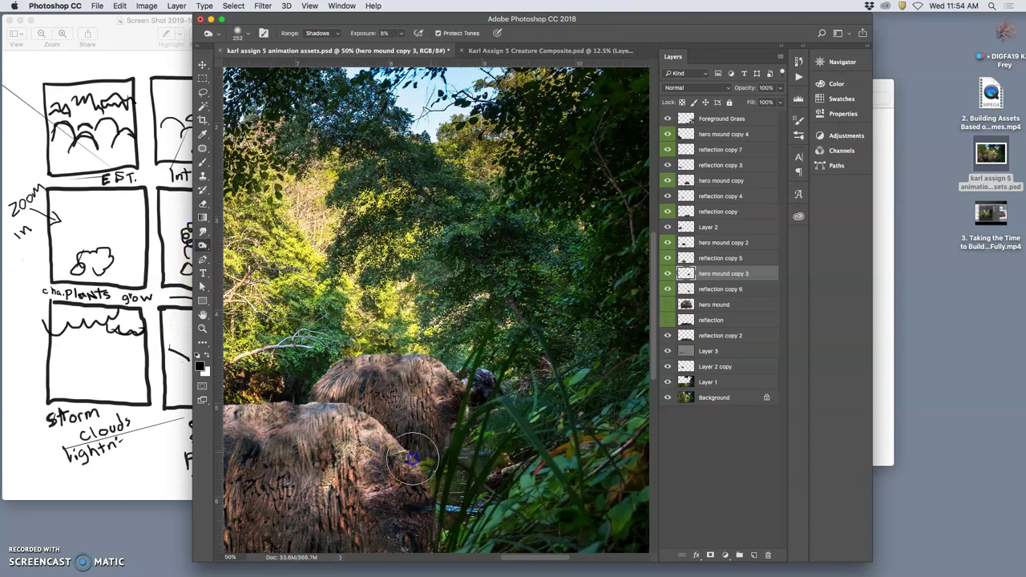
pyautogui.moveTo(401, 461)
pyautogui.mouseDown()
pyautogui.moveTo(436, 458)
pyautogui.moveTo(436, 474)
pyautogui.mouseUp()
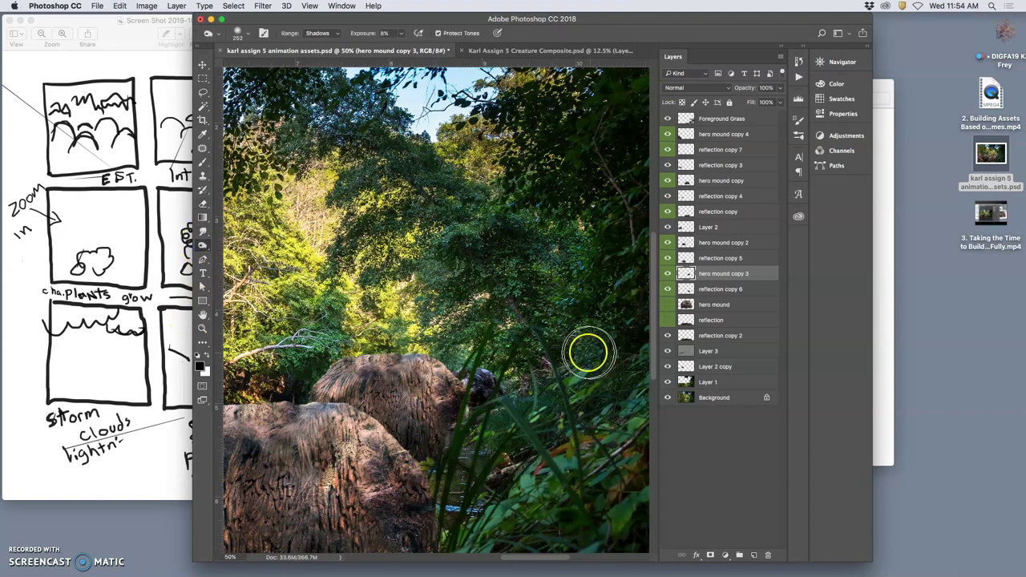
pyautogui.press('super+minus')
pyautogui.moveTo(431, 384)
pyautogui.mouseDown()
pyautogui.moveTo(352, 373)
pyautogui.moveTo(384, 358)
pyautogui.moveTo(440, 369)
pyautogui.mouseUp()
pyautogui.press('super+minus')
pyautogui.press('super+minus')
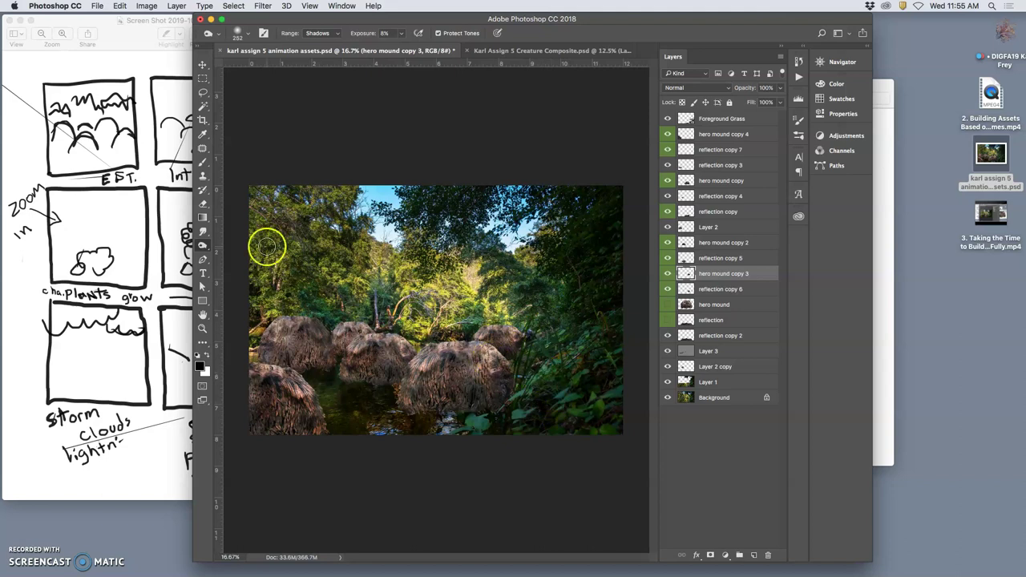
# Step: Review the storyboard sketch, and toggle the visibility of the mound and reflection layers to identify the large front mound's layers
pyautogui.click(154, 171)
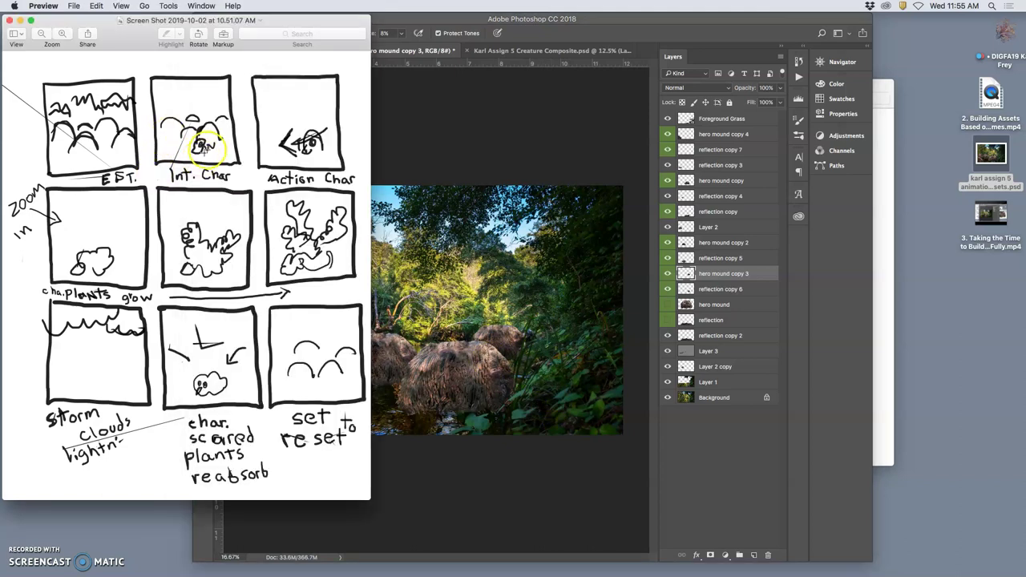
pyautogui.click(490, 290)
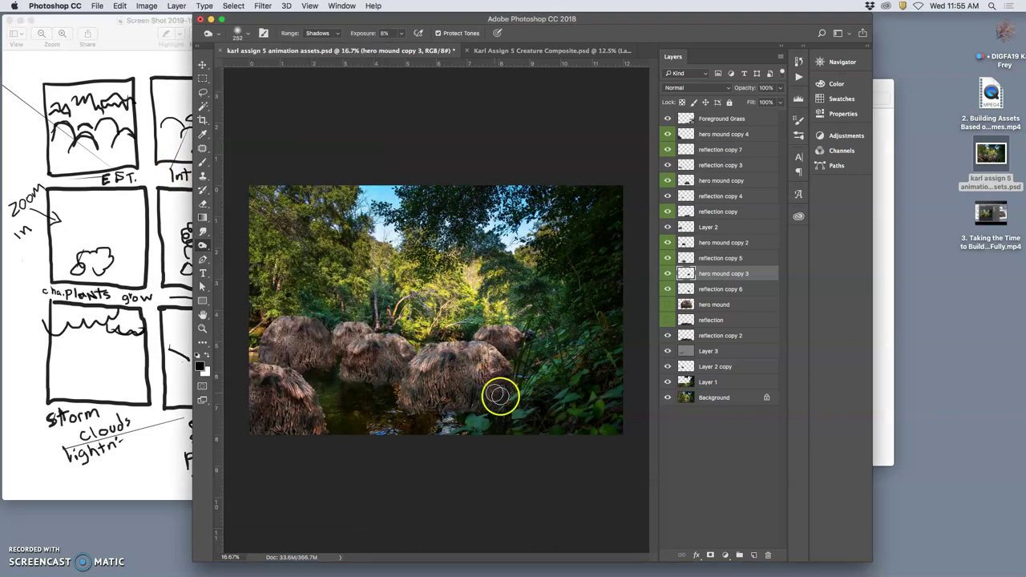
pyautogui.click(666, 243)
pyautogui.click(666, 243)
pyautogui.click(666, 211)
pyautogui.click(666, 211)
pyautogui.click(667, 196)
pyautogui.click(666, 196)
pyautogui.click(668, 181)
pyautogui.click(668, 182)
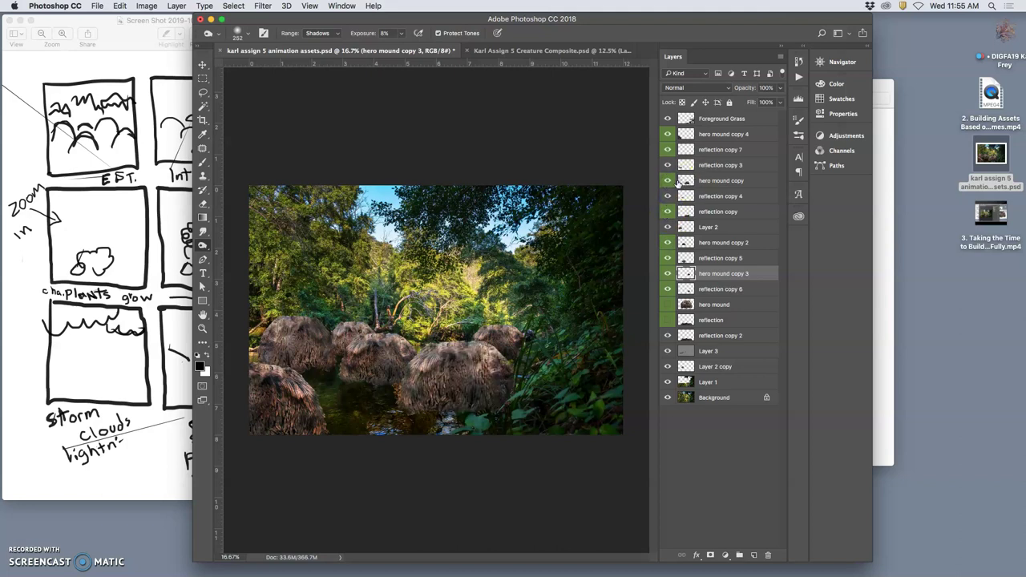
# Step: Label hero mound copy orange and reflection copy red, with reflection copy placed directly beneath its mound
pyautogui.rightClick(670, 180)
pyautogui.click(685, 227)
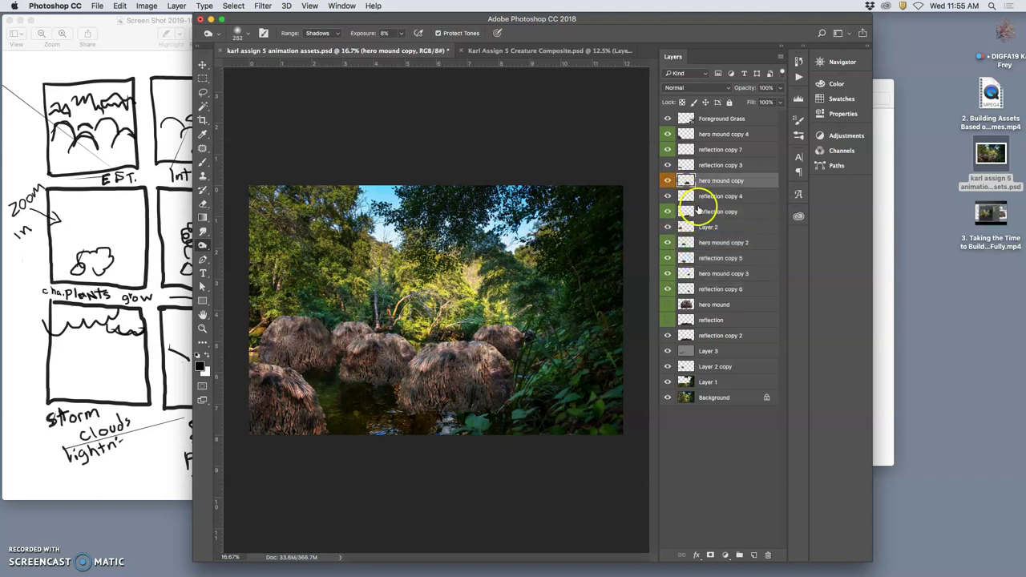
pyautogui.click(705, 211)
pyautogui.rightClick(670, 195)
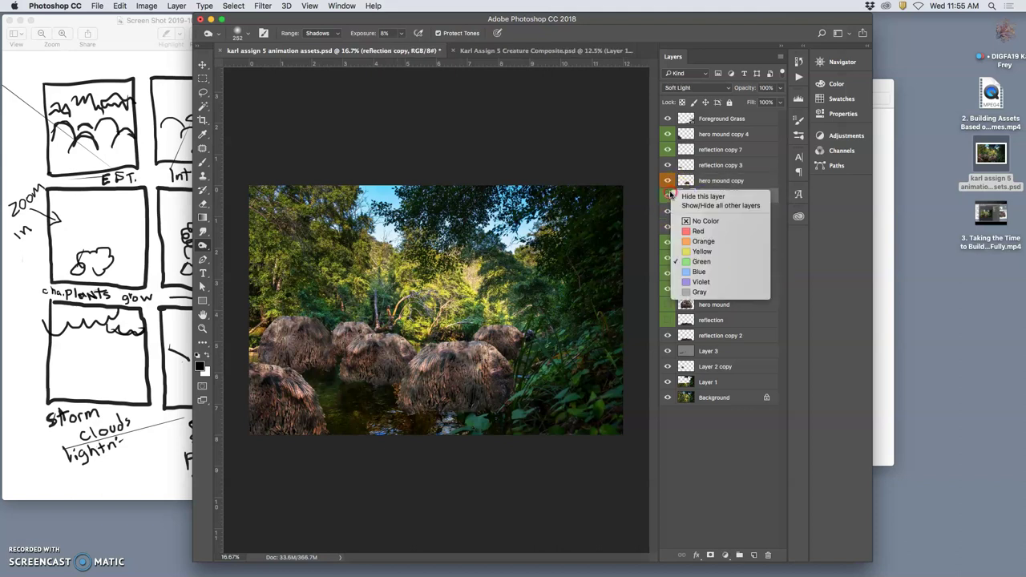
pyautogui.click(698, 231)
pyautogui.click(668, 195)
pyautogui.click(667, 196)
pyautogui.click(667, 181)
pyautogui.click(667, 181)
pyautogui.click(668, 181)
pyautogui.click(668, 181)
# Step: Soften the large front mound's waterline on hero mound copy with the Eraser at 42% opacity and a brush size of 332
pyautogui.click(711, 183)
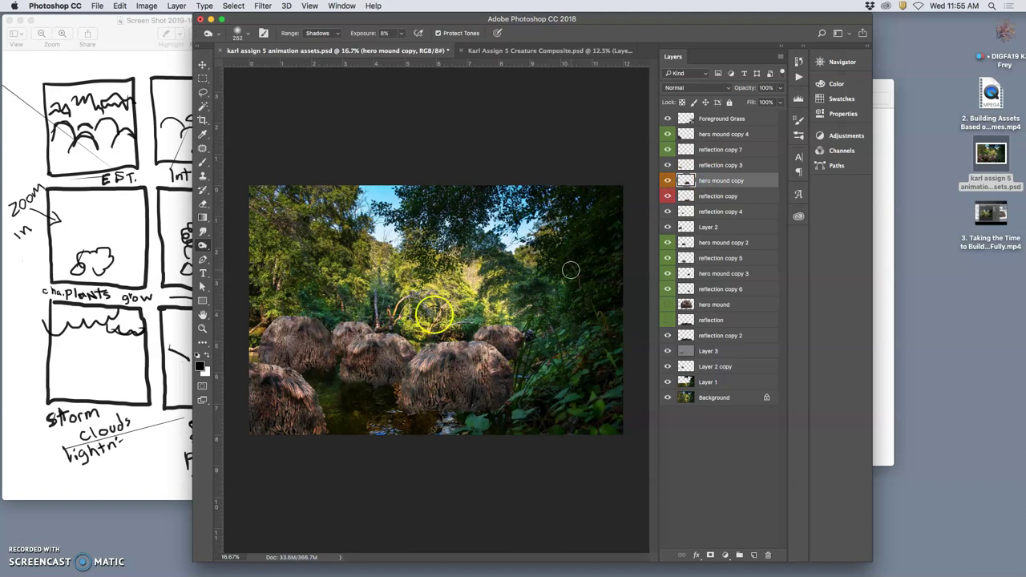
pyautogui.click(204, 206)
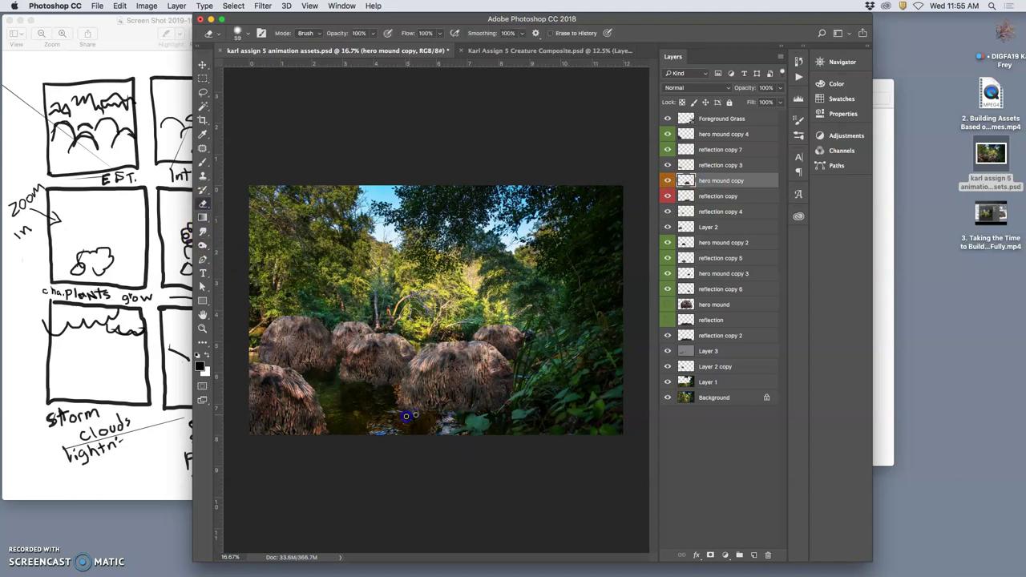
pyautogui.scroll(3, 465, 428)
pyautogui.scroll(-3, 467, 429)
pyautogui.scroll(-2, 467, 429)
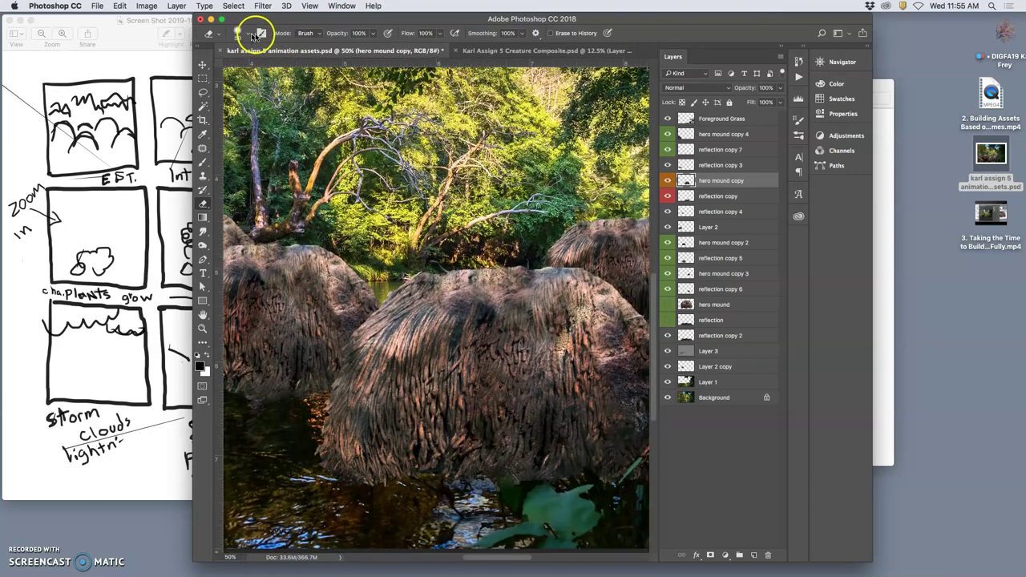
pyautogui.click(373, 32)
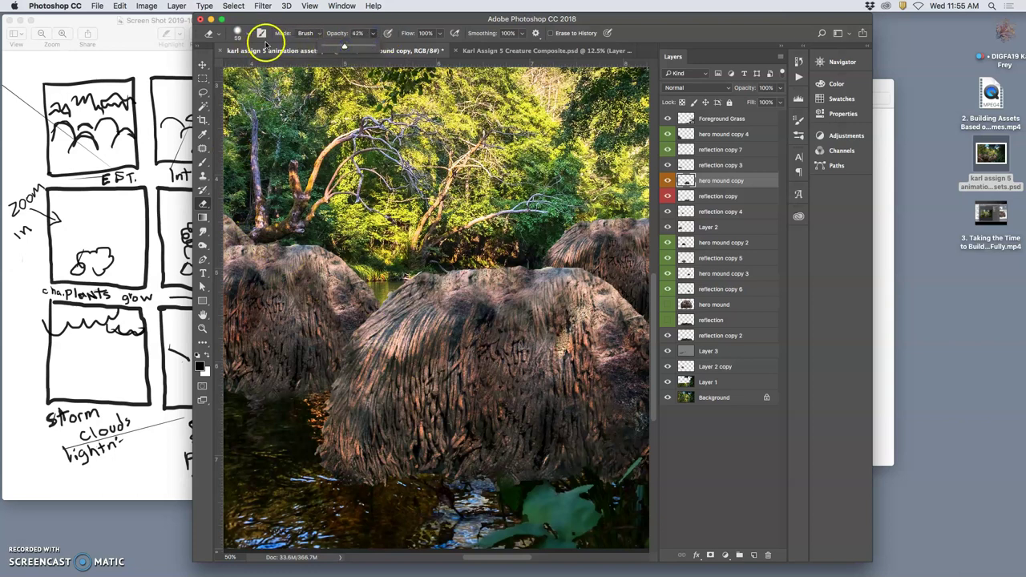
pyautogui.click(241, 34)
pyautogui.moveTo(272, 69); pyautogui.dragTo(308, 67)
pyautogui.click(442, 513)
pyautogui.moveTo(441, 513)
pyautogui.mouseDown()
pyautogui.moveTo(353, 518)
pyautogui.moveTo(407, 513)
pyautogui.moveTo(332, 511)
pyautogui.moveTo(428, 515)
pyautogui.moveTo(331, 506)
pyautogui.moveTo(524, 507)
pyautogui.mouseUp()
pyautogui.click(450, 511)
pyautogui.moveTo(463, 515)
pyautogui.mouseDown()
pyautogui.moveTo(488, 516)
pyautogui.moveTo(575, 503)
pyautogui.mouseUp()
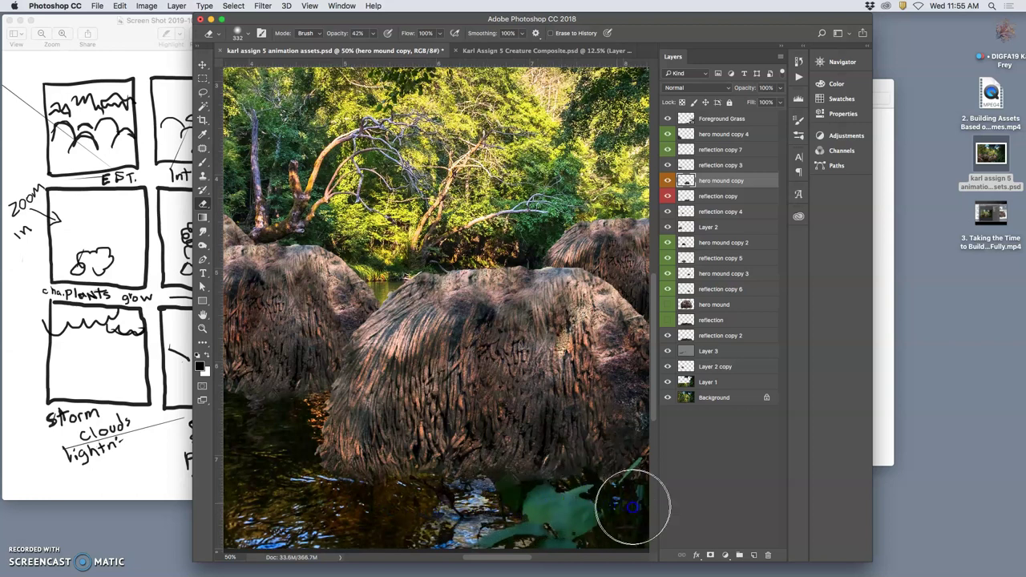
pyautogui.click(556, 513)
# Step: Partially erase the Foreground Grass layer over the water at the large front mound's base and save the file
pyautogui.press('super+minus')
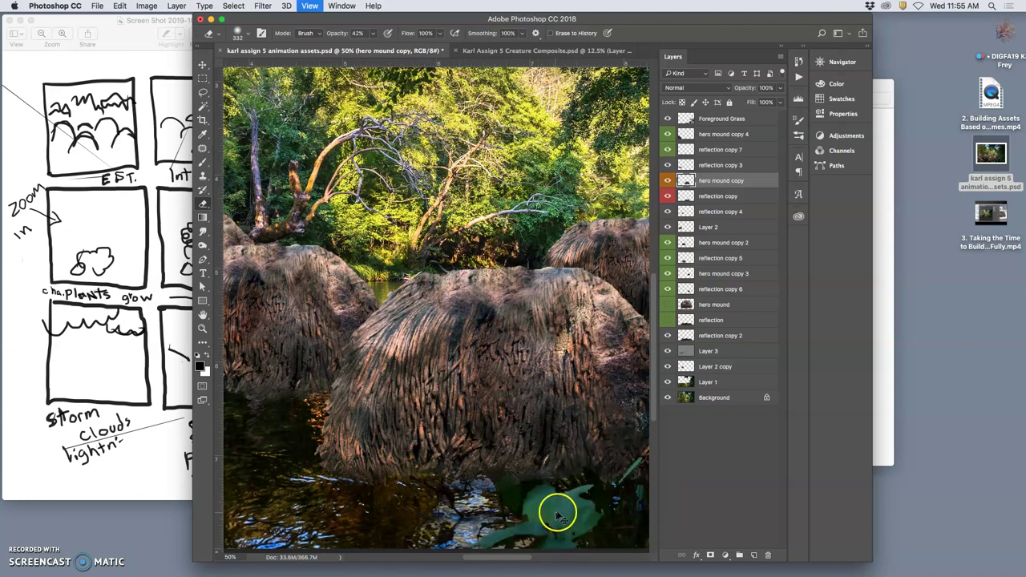
pyautogui.click(709, 120)
pyautogui.click(412, 415)
pyautogui.click(456, 419)
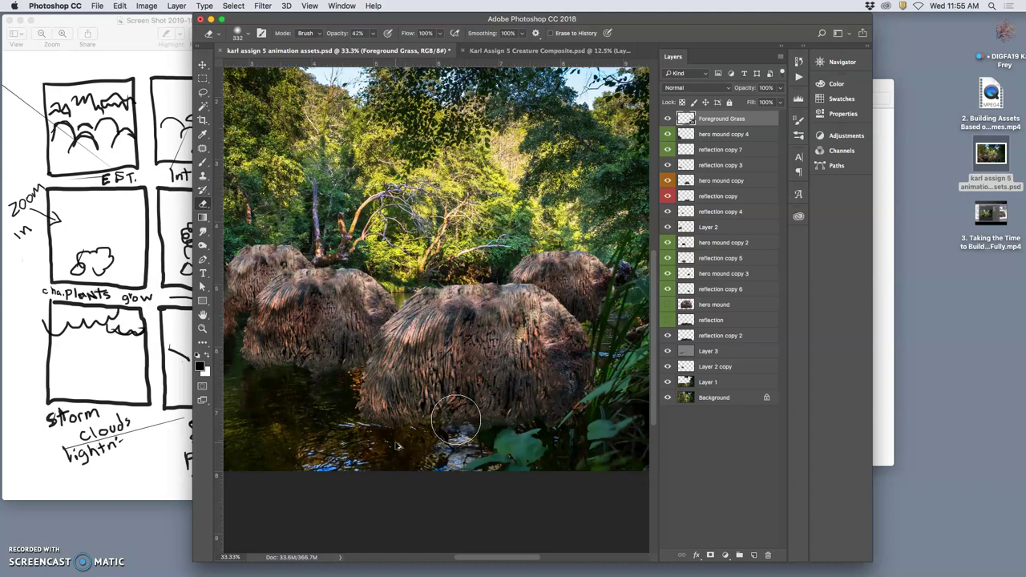
pyautogui.click(466, 405)
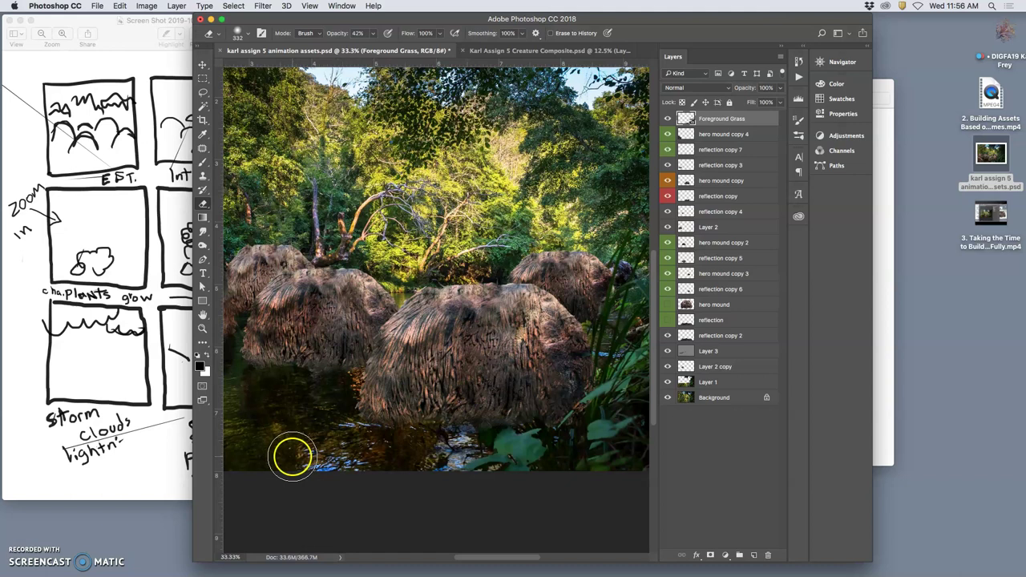
pyautogui.press('super+minus')
pyautogui.press('super+minus')
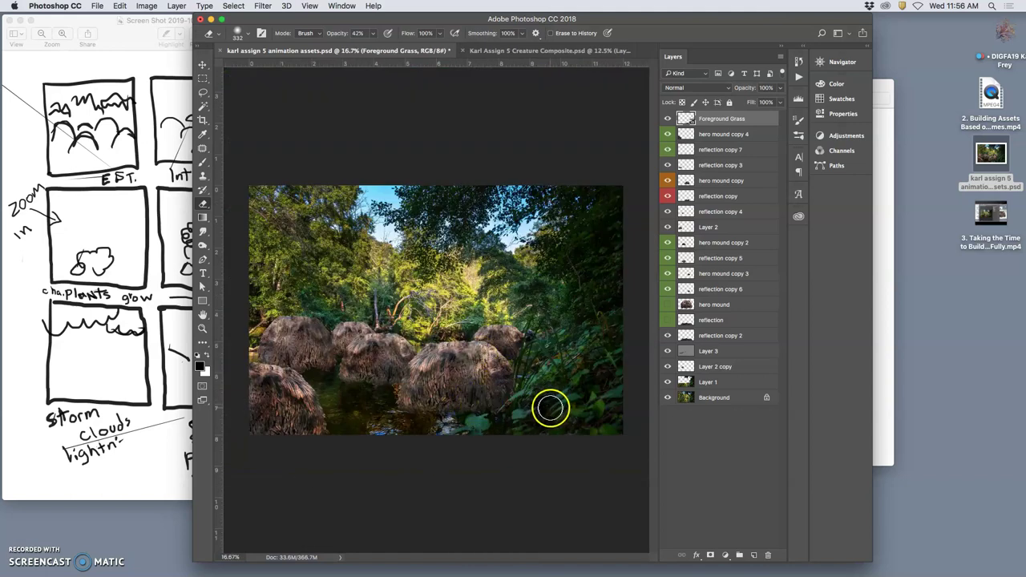
pyautogui.press('super+s')
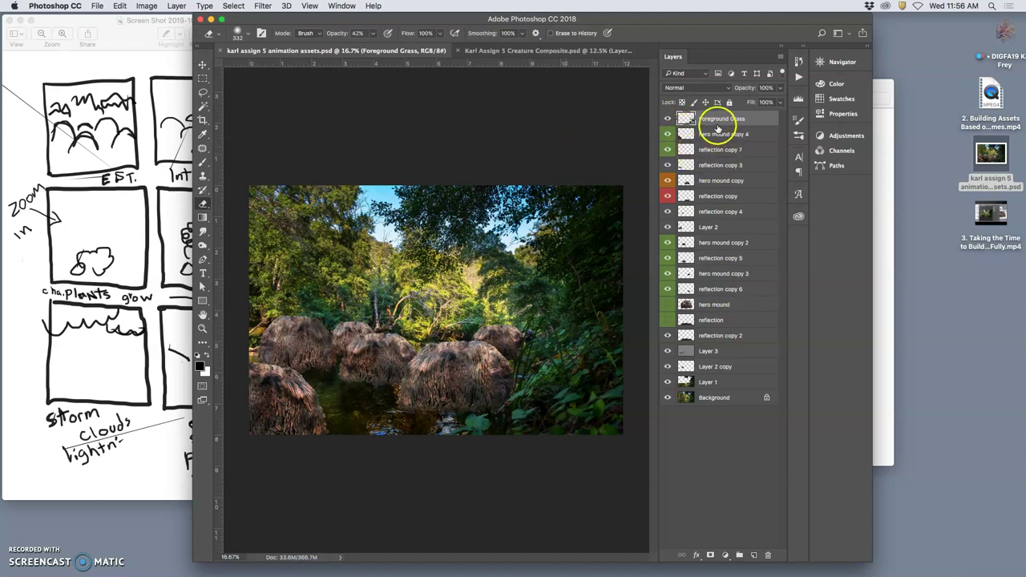
# Step: Label the Foreground Grass layer and Layer 1 blue
pyautogui.click(668, 120)
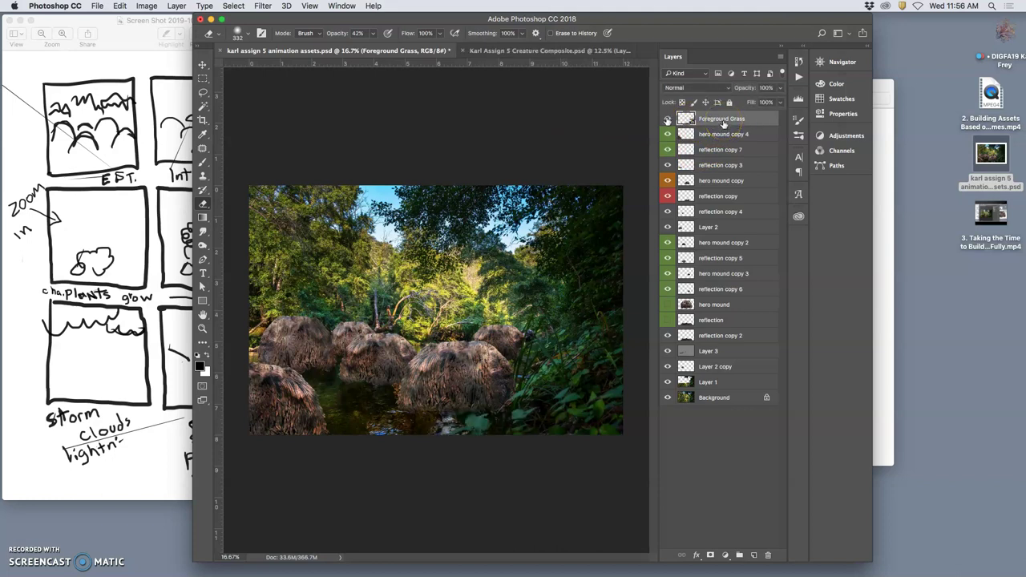
pyautogui.rightClick(670, 119)
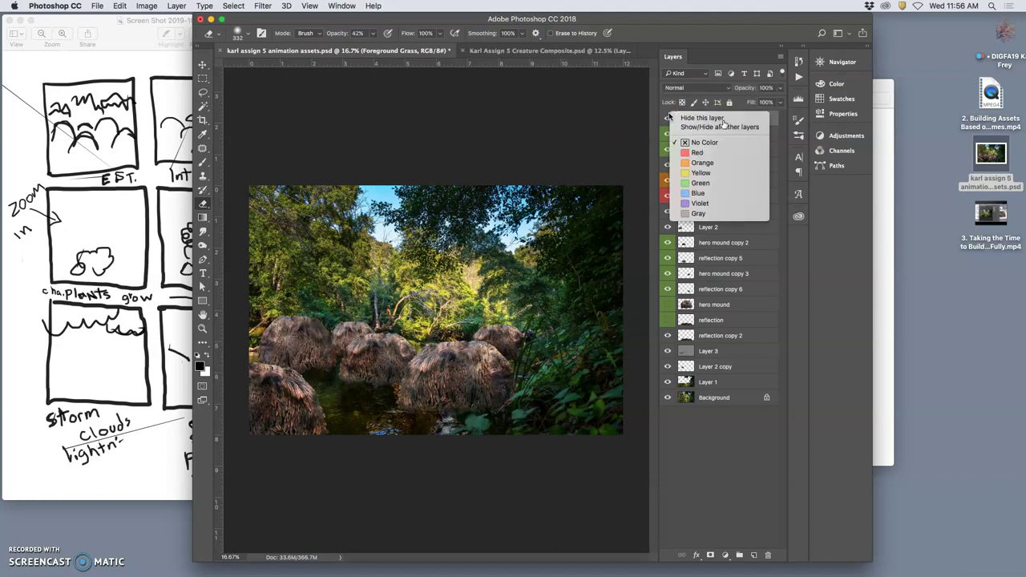
pyautogui.click(697, 194)
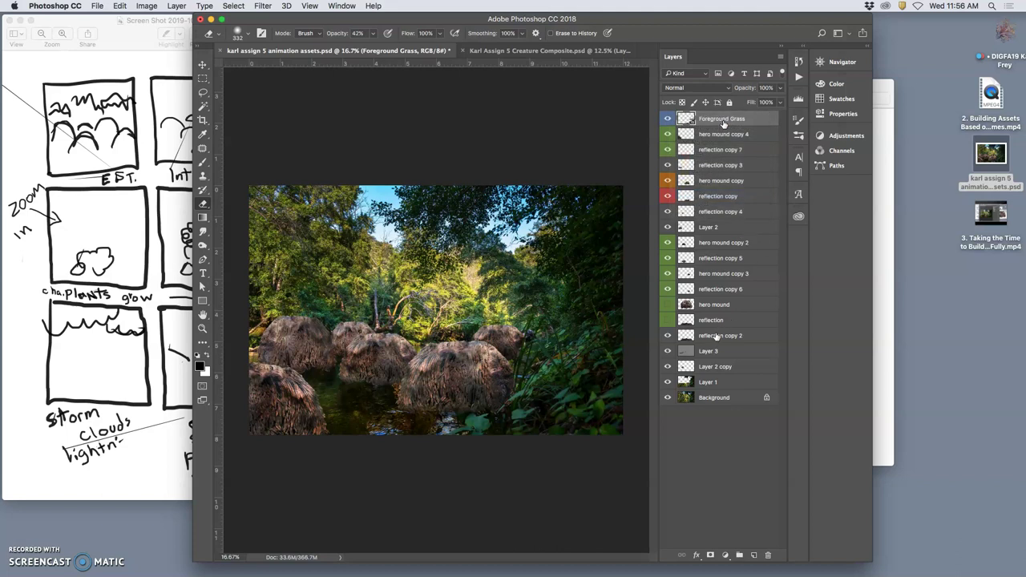
pyautogui.rightClick(671, 382)
pyautogui.click(706, 458)
pyautogui.click(670, 383)
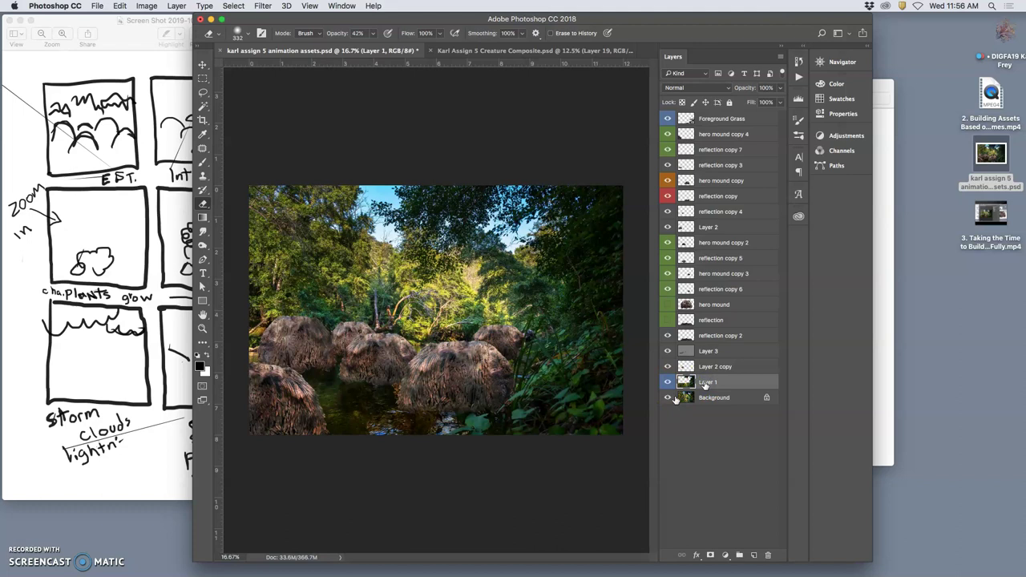
# Step: Try Layer 1 at higher positions in the layer stack and return it to directly above Background
pyautogui.press('super+bracketright')
pyautogui.press('super+bracketright')
pyautogui.press('super+bracketright')
pyautogui.press('super+bracketright')
pyautogui.press('super+bracketright')
pyautogui.press('super+bracketright')
pyautogui.press('super+bracketright')
pyautogui.press('super+bracketright')
pyautogui.press('super+bracketright')
pyautogui.press('super+bracketright')
pyautogui.press('super+bracketright')
pyautogui.press('super+bracketright')
pyautogui.press('super+bracketright')
pyautogui.press('super+bracketright')
pyautogui.press('super+bracketleft')
pyautogui.press('super+bracketleft')
pyautogui.press('super+bracketleft')
pyautogui.press('super+bracketleft')
pyautogui.press('super+bracketleft')
pyautogui.press('super+bracketleft')
pyautogui.press('super+bracketleft')
pyautogui.press('super+bracketleft')
pyautogui.press('super+bracketleft')
pyautogui.press('super+bracketleft')
pyautogui.press('super+bracketleft')
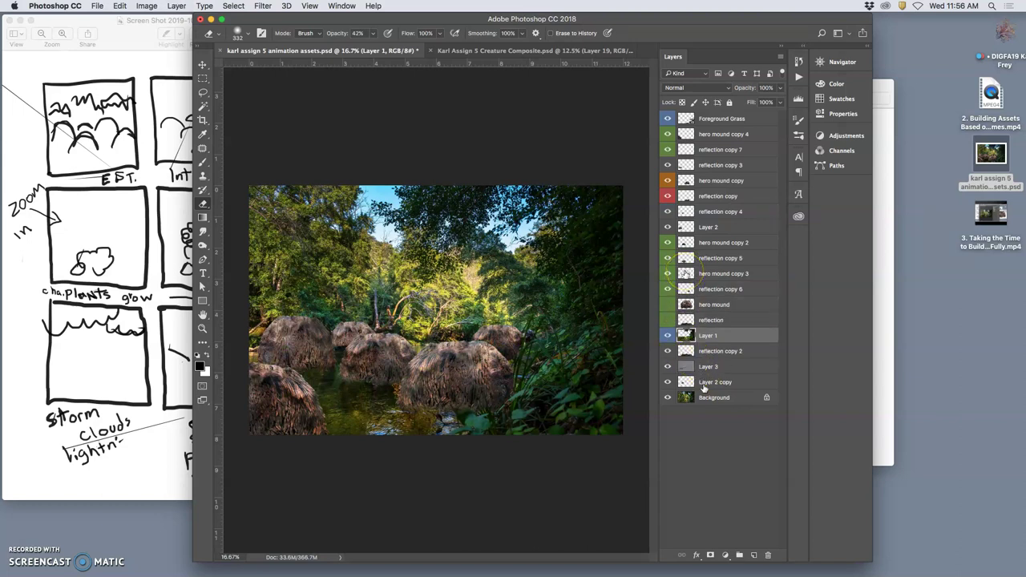
pyautogui.press('super+bracketleft')
pyautogui.click(669, 397)
pyautogui.press('super+bracketleft')
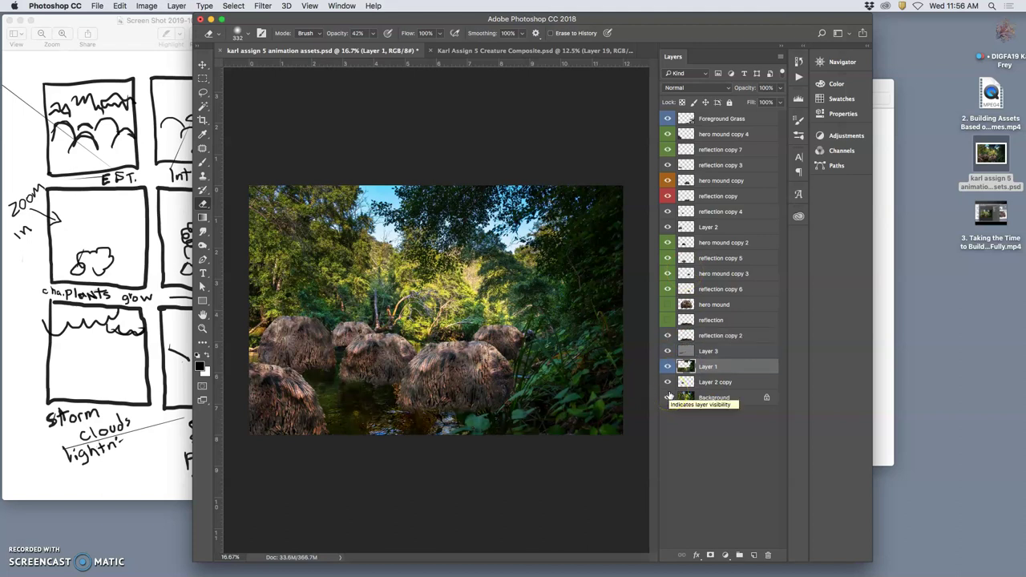
pyautogui.press('super+bracketleft')
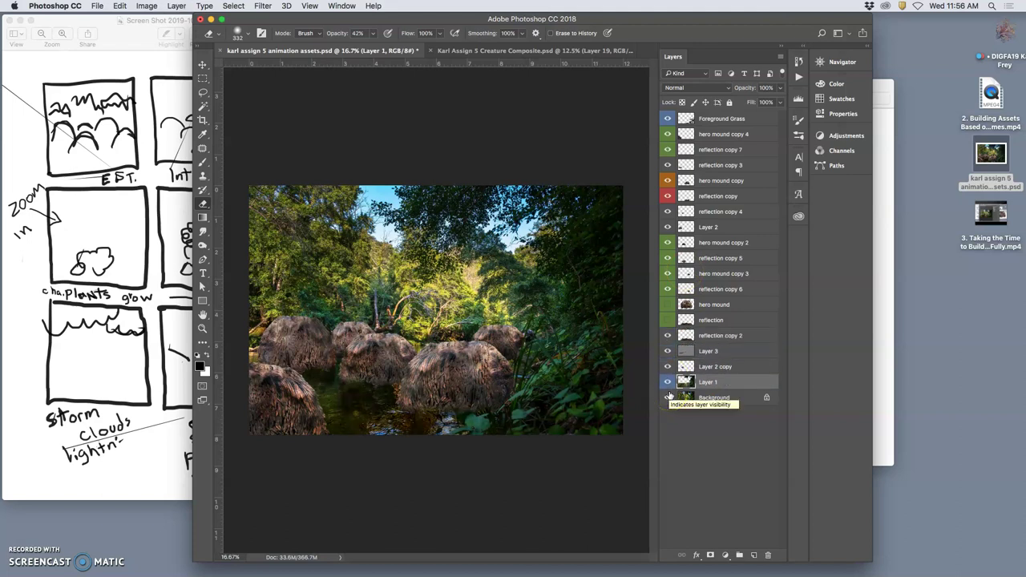
pyautogui.press('super+bracketright')
pyautogui.press('super+bracketleft')
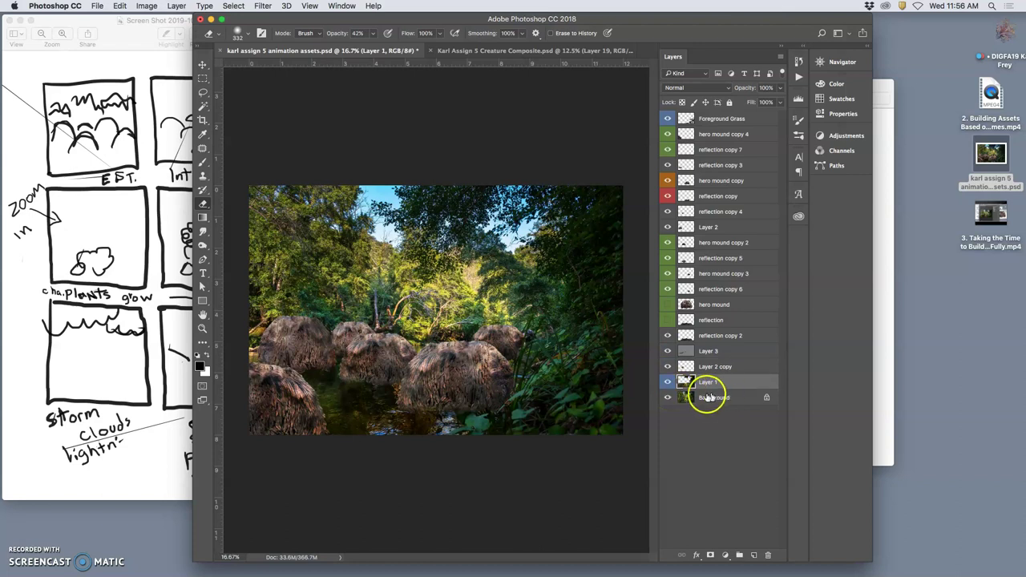
# Step: Label the Background layer blue and rename Layer 1 to Middleground
pyautogui.click(701, 473)
pyautogui.click(710, 396)
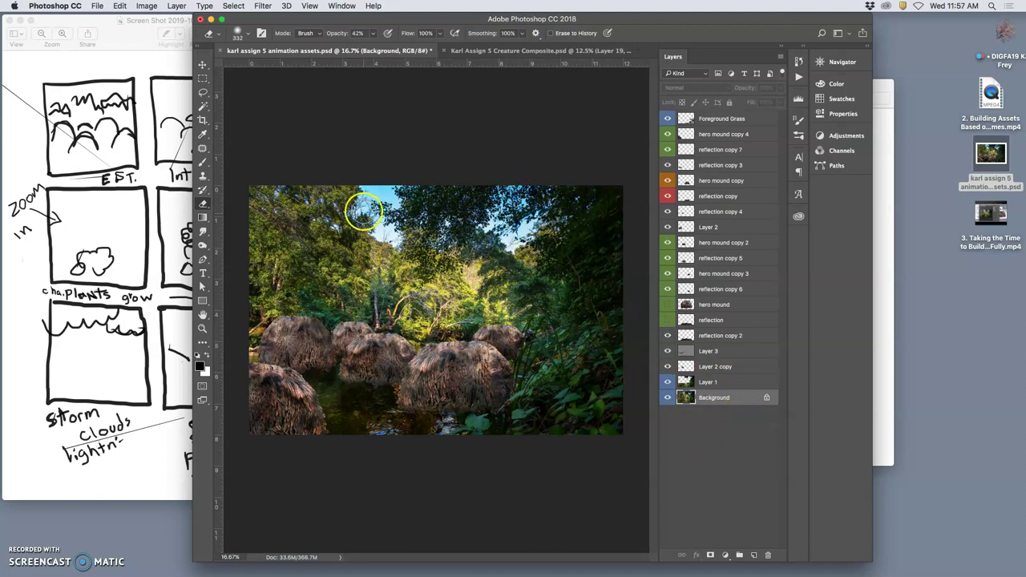
pyautogui.doubleClick(706, 383)
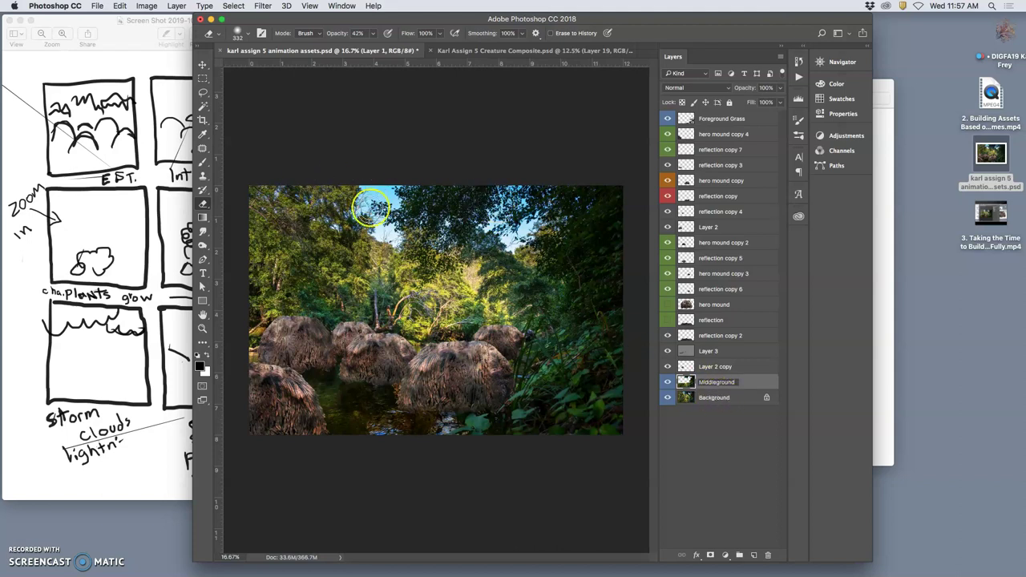
pyautogui.click(759, 383)
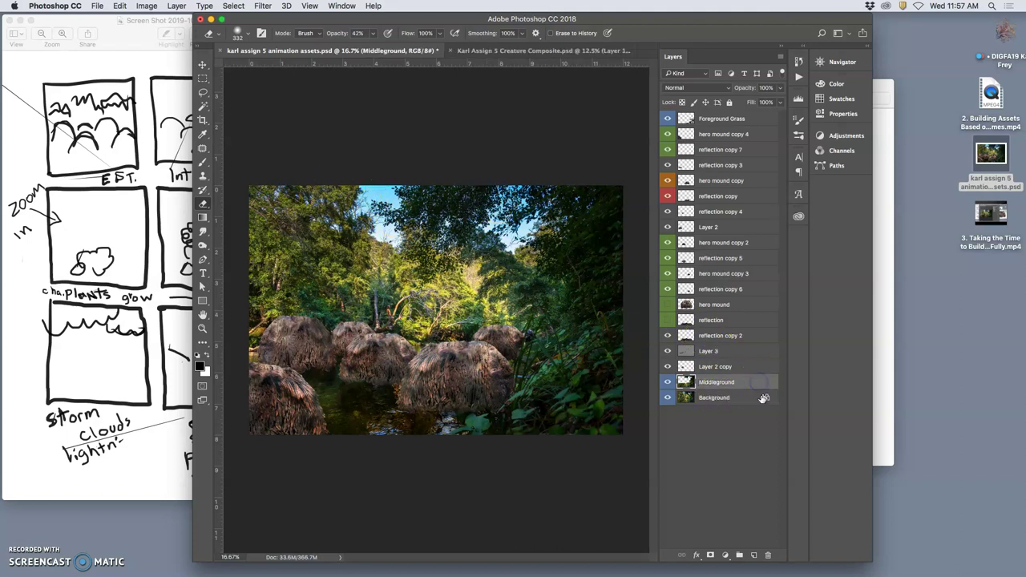
# Step: Add a new layer above Background and place maxresdefault.jpg from the Assignment 4 folder as the sky image
pyautogui.click(741, 399)
pyautogui.click(754, 555)
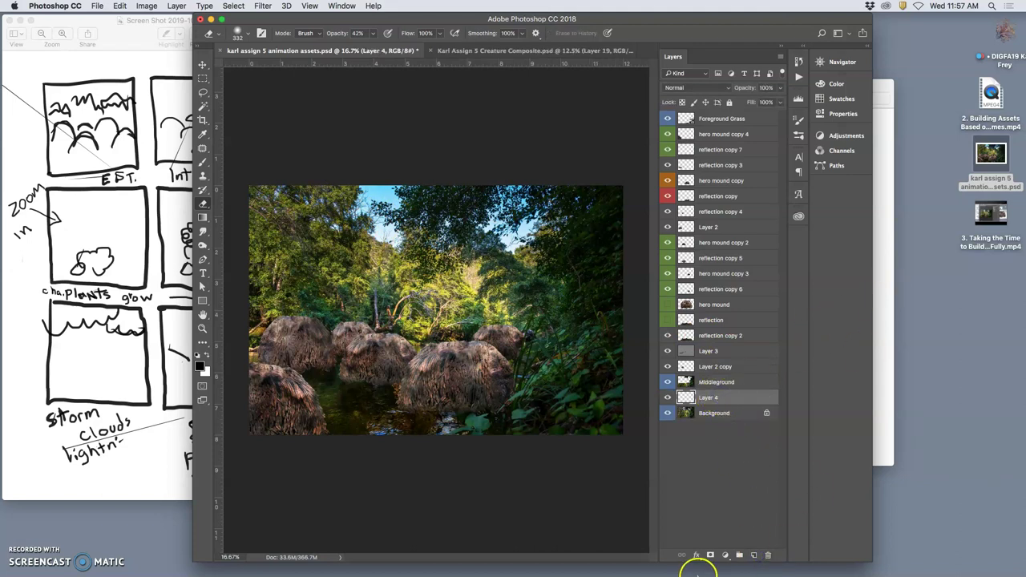
pyautogui.click(880, 373)
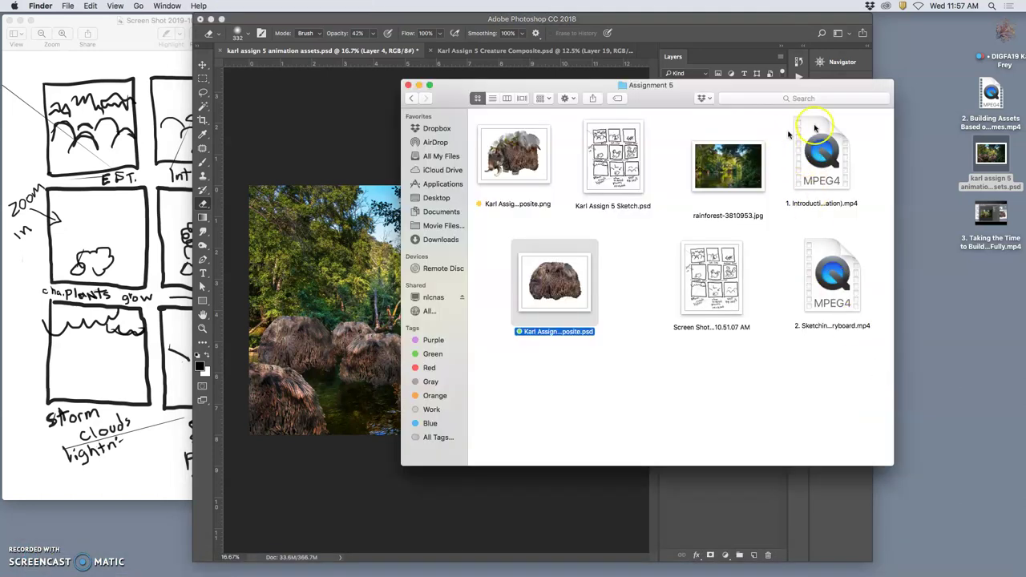
pyautogui.click(409, 98)
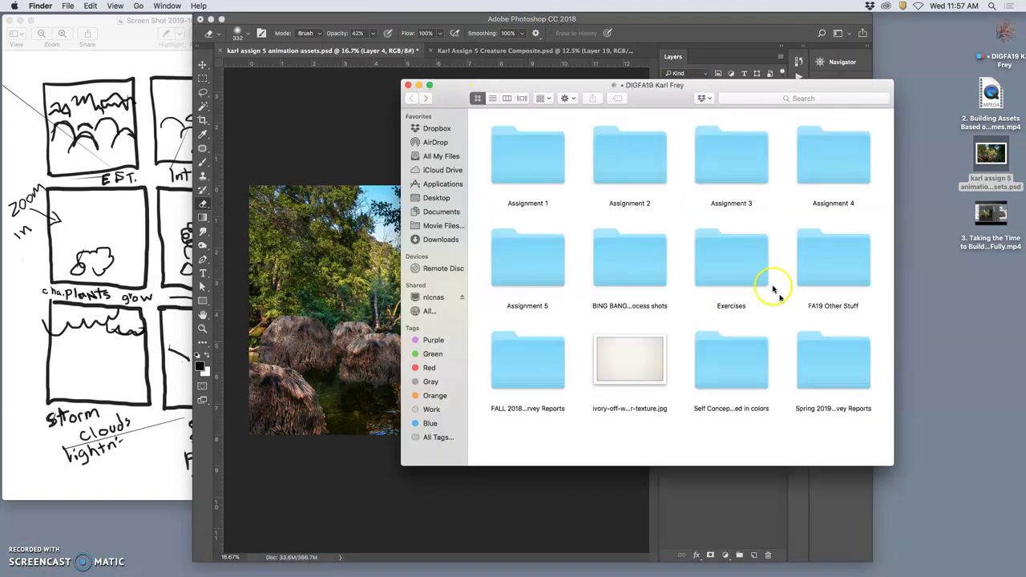
pyautogui.doubleClick(835, 165)
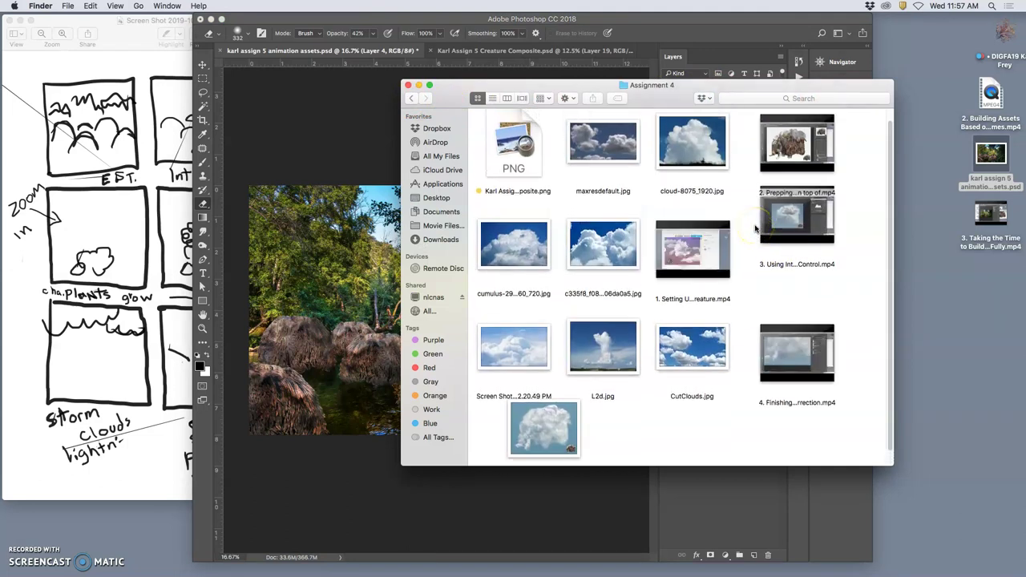
pyautogui.click(607, 155)
pyautogui.moveTo(607, 155); pyautogui.dragTo(336, 309)
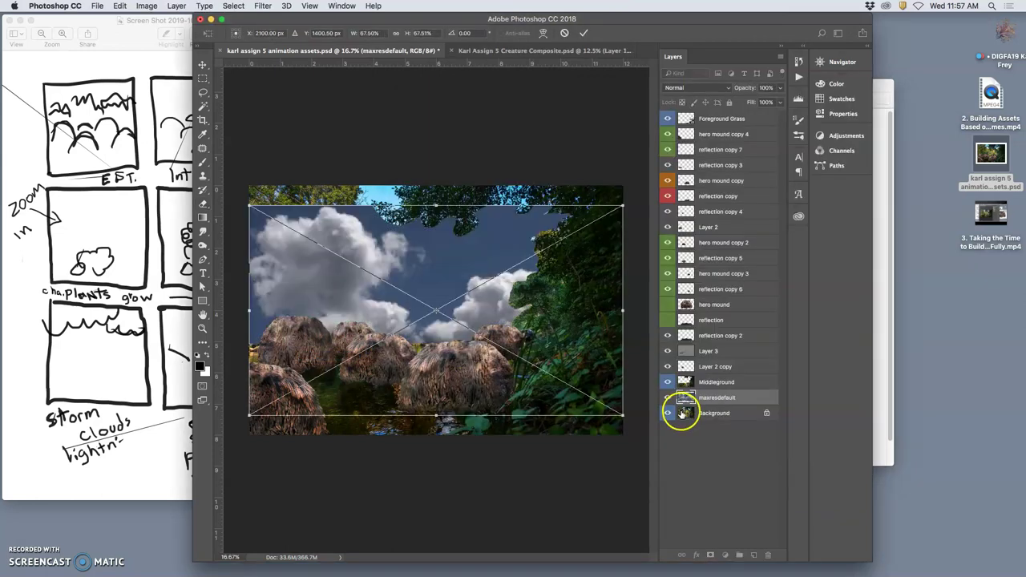
# Step: Move the placed cloud image upward and stretch it to about 137% width so it fills the sky
pyautogui.moveTo(511, 232); pyautogui.dragTo(499, 199)
pyautogui.moveTo(613, 274); pyautogui.dragTo(1001, 290)
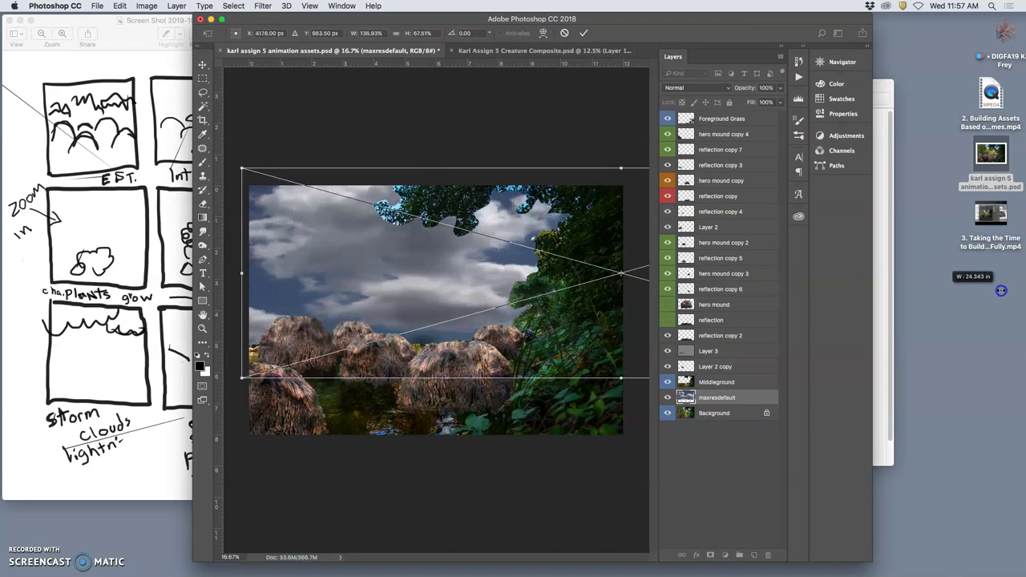
pyautogui.press('Return')
# Step: Copy the part of the clouds inside the canvas to a new layer and delete the maxresdefault layer
pyautogui.press('e')
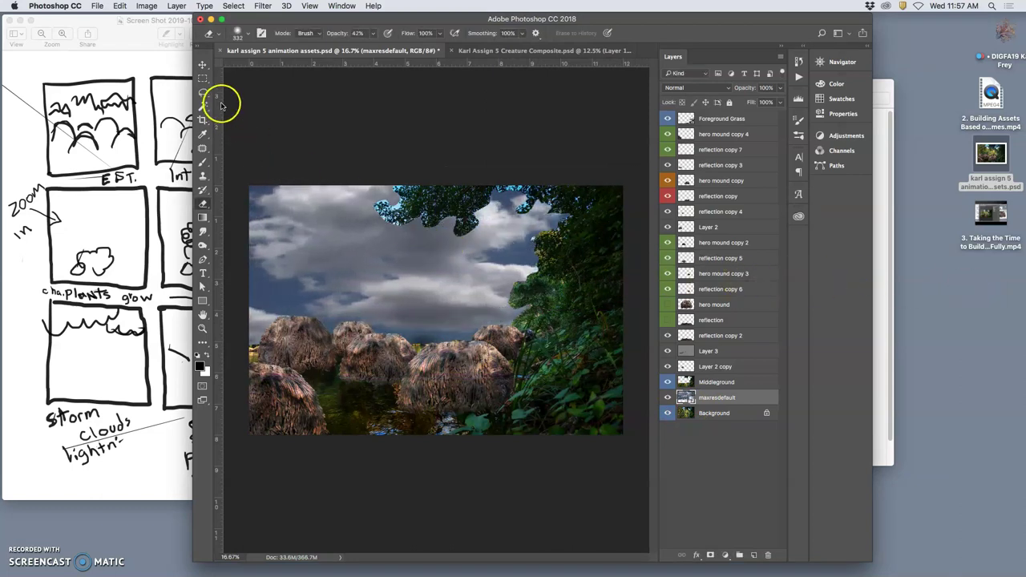
pyautogui.click(203, 78)
pyautogui.moveTo(249, 185); pyautogui.dragTo(639, 395)
pyautogui.hotkey('ctrl', 'j')
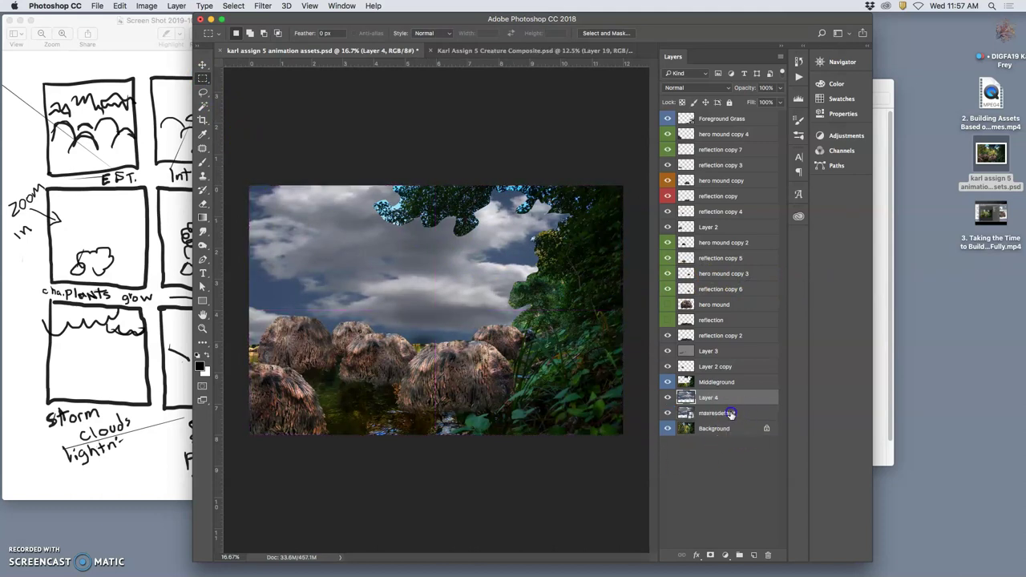
pyautogui.click(731, 413)
pyautogui.press('BackSpace')
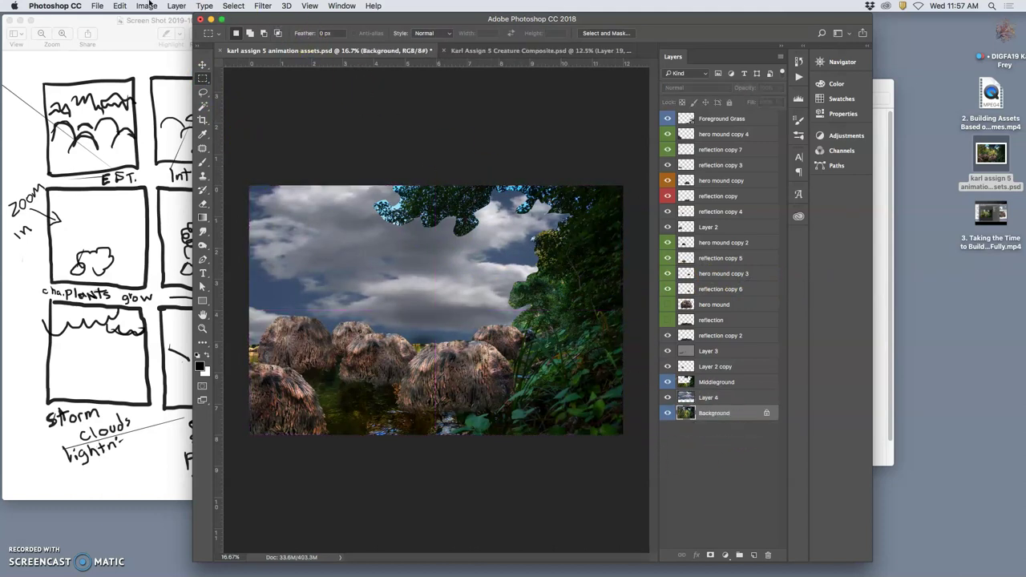
pyautogui.click(148, 5)
pyautogui.moveTo(220, 33)
pyautogui.click(255, 42)
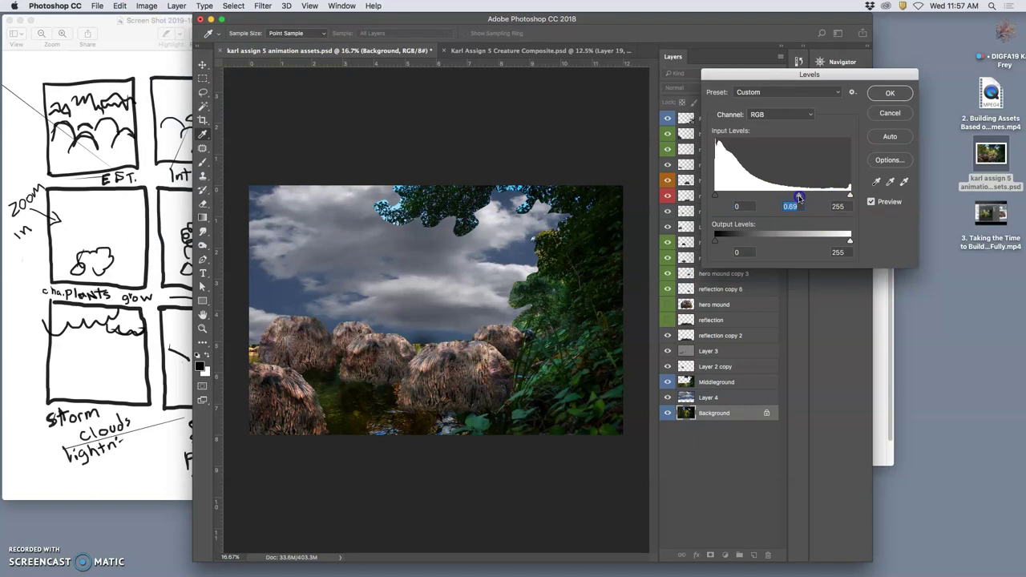
pyautogui.click(888, 113)
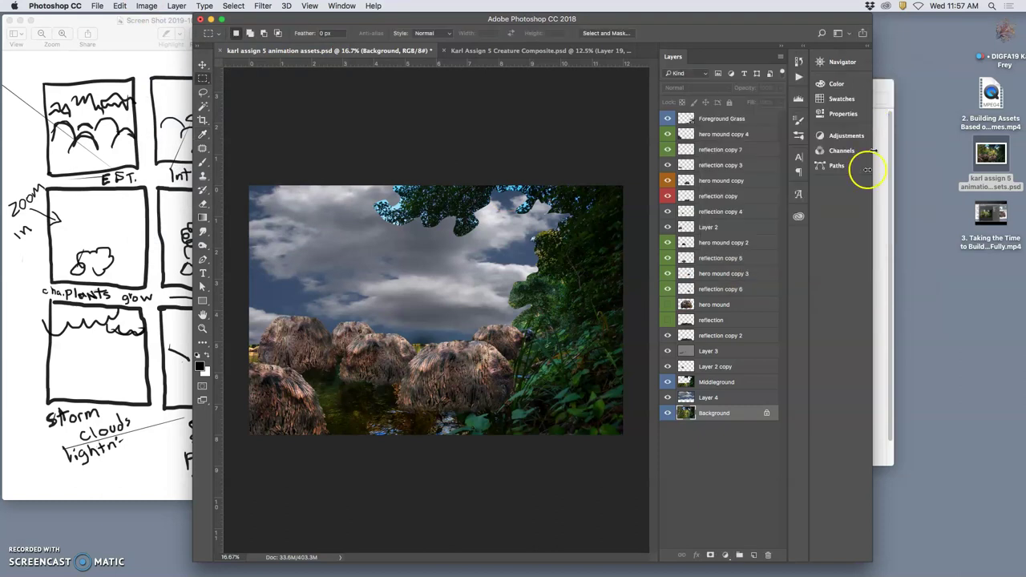
# Step: Adjust Layer 4's clouds with Levels, lowering the output white to 197, raising the input black point and shifting the midtones
pyautogui.click(727, 399)
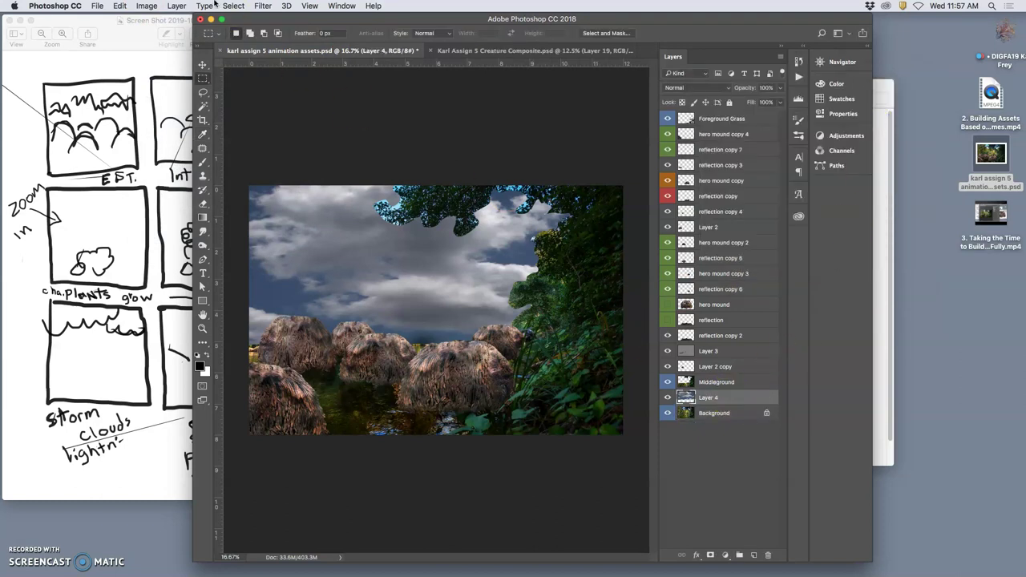
pyautogui.click(147, 6)
pyautogui.moveTo(163, 37)
pyautogui.click(261, 45)
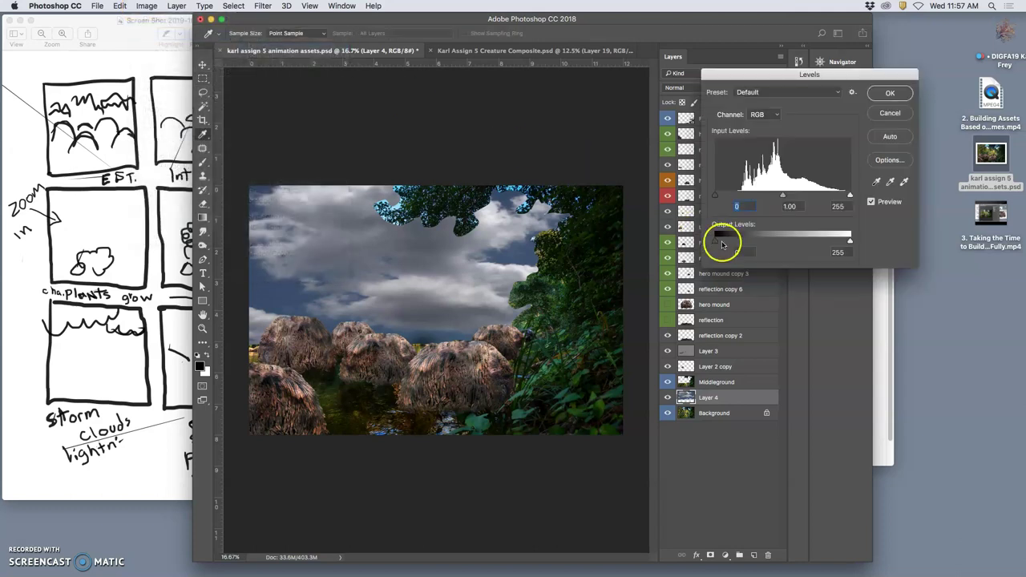
pyautogui.moveTo(781, 197)
pyautogui.mouseDown()
pyautogui.moveTo(816, 195)
pyautogui.moveTo(791, 194)
pyautogui.mouseUp()
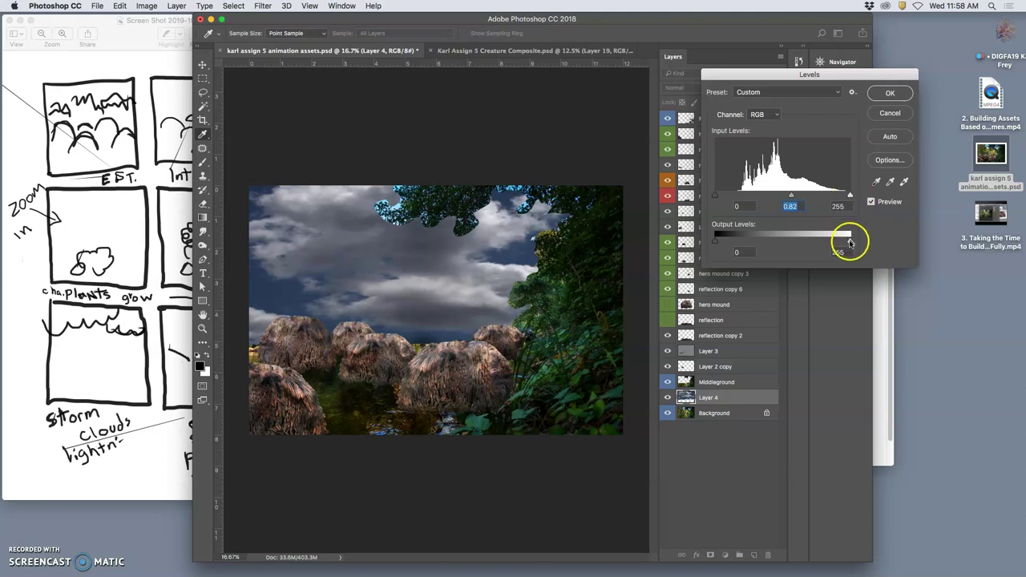
pyautogui.moveTo(827, 242)
pyautogui.mouseDown()
pyautogui.moveTo(804, 242)
pyautogui.moveTo(819, 240)
pyautogui.mouseUp()
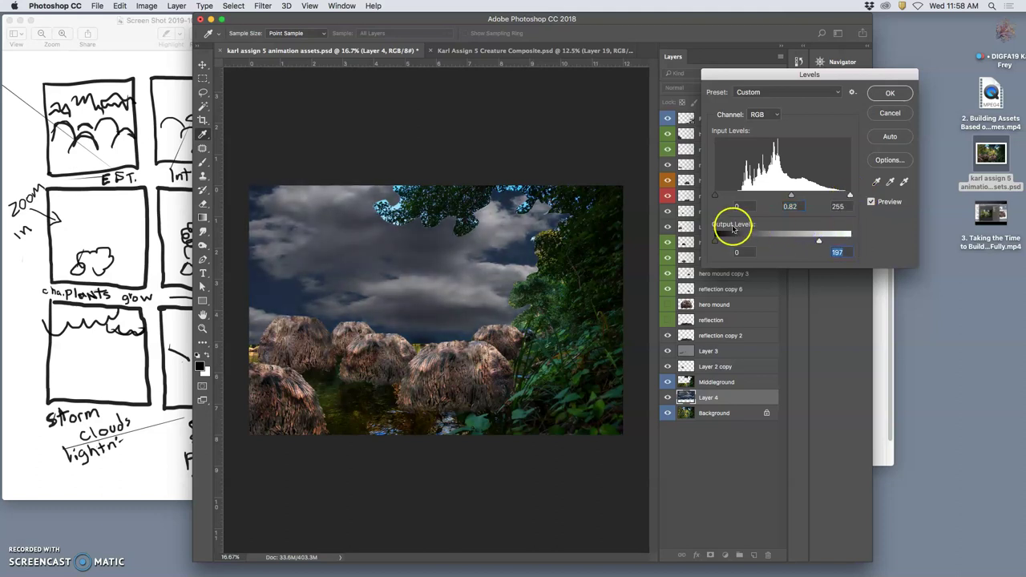
pyautogui.moveTo(716, 198); pyautogui.dragTo(727, 198)
pyautogui.moveTo(791, 195)
pyautogui.mouseDown()
pyautogui.moveTo(766, 196)
pyautogui.moveTo(780, 196)
pyautogui.mouseUp()
pyautogui.click(880, 96)
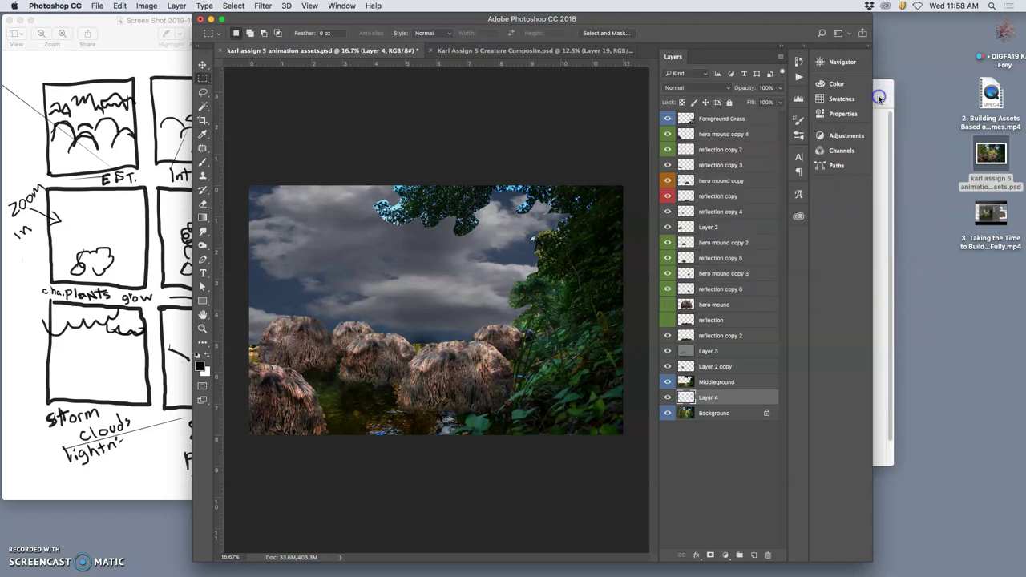
# Step: Adjust Layer 4's Hue/Saturation to about hue -9, saturation +59 and lightness +24
pyautogui.click(146, 7)
pyautogui.moveTo(209, 35)
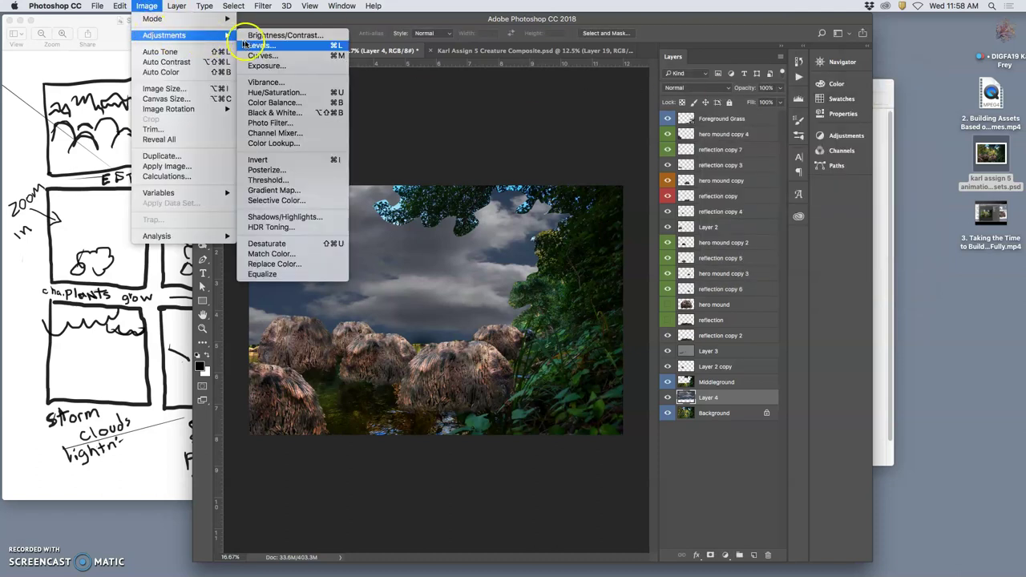
pyautogui.click(268, 93)
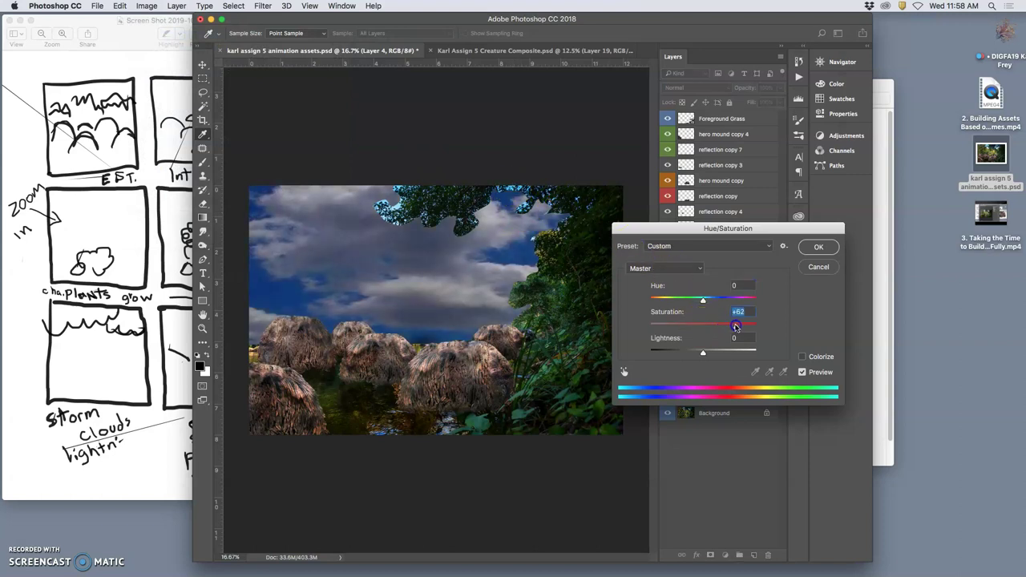
pyautogui.moveTo(709, 355); pyautogui.dragTo(717, 355)
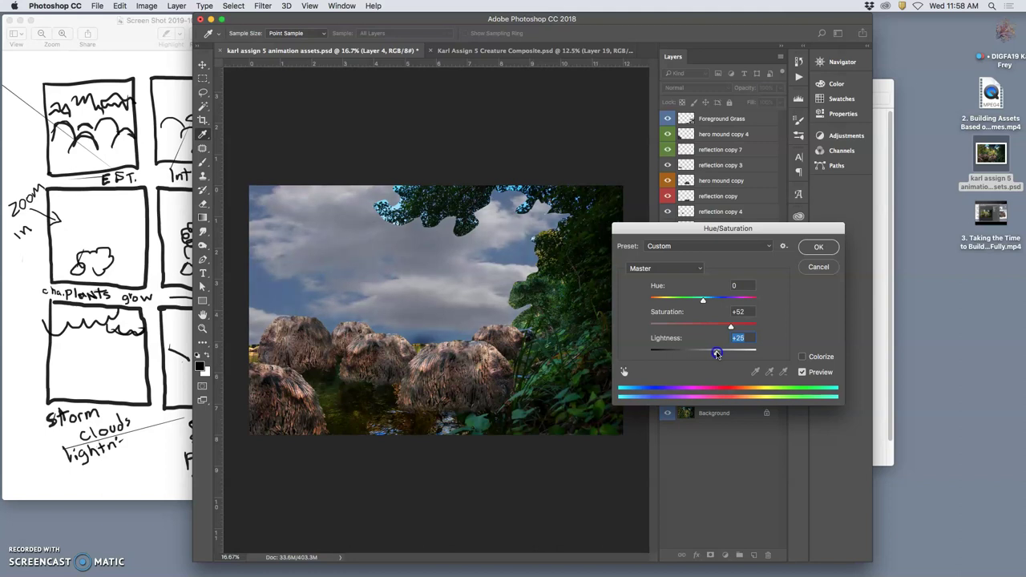
pyautogui.moveTo(702, 300); pyautogui.dragTo(688, 302)
pyautogui.click(729, 326)
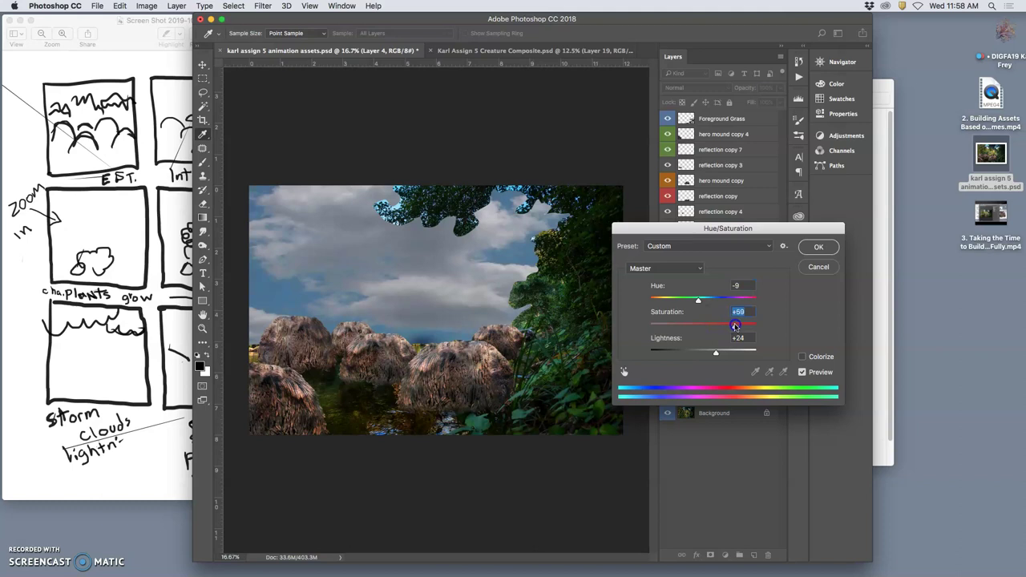
pyautogui.click(819, 246)
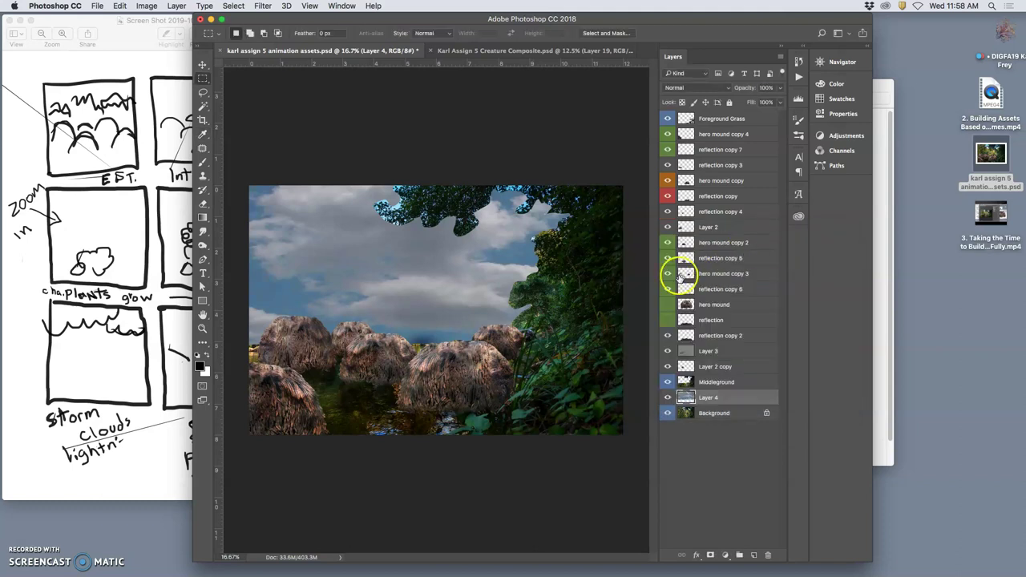
# Step: Try the Soft Light, Pin Light, Overlay, Darker Color and Darken blend modes on Layer 4 and return it to Normal
pyautogui.click(668, 398)
pyautogui.click(668, 398)
pyautogui.click(693, 87)
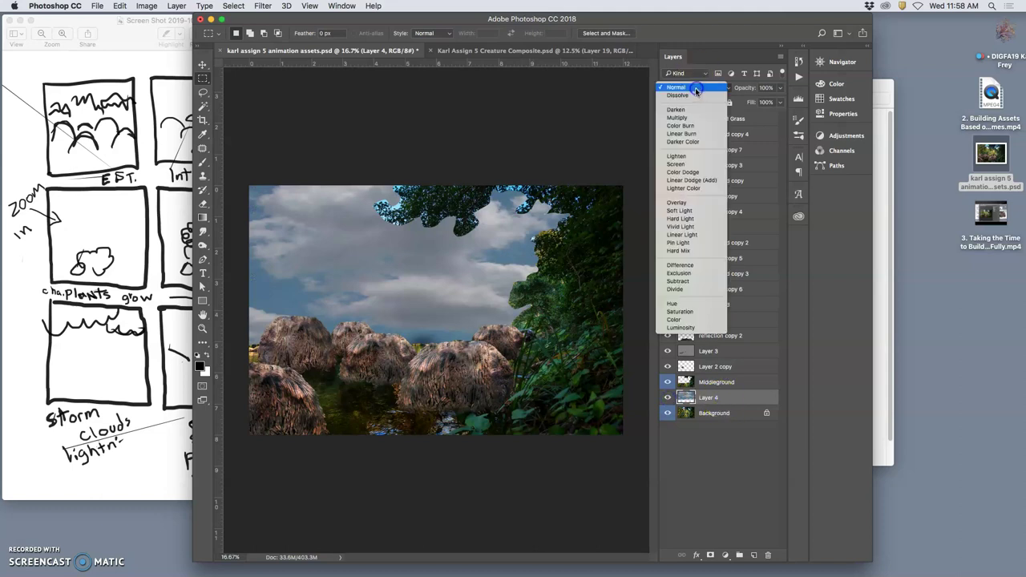
pyautogui.click(689, 211)
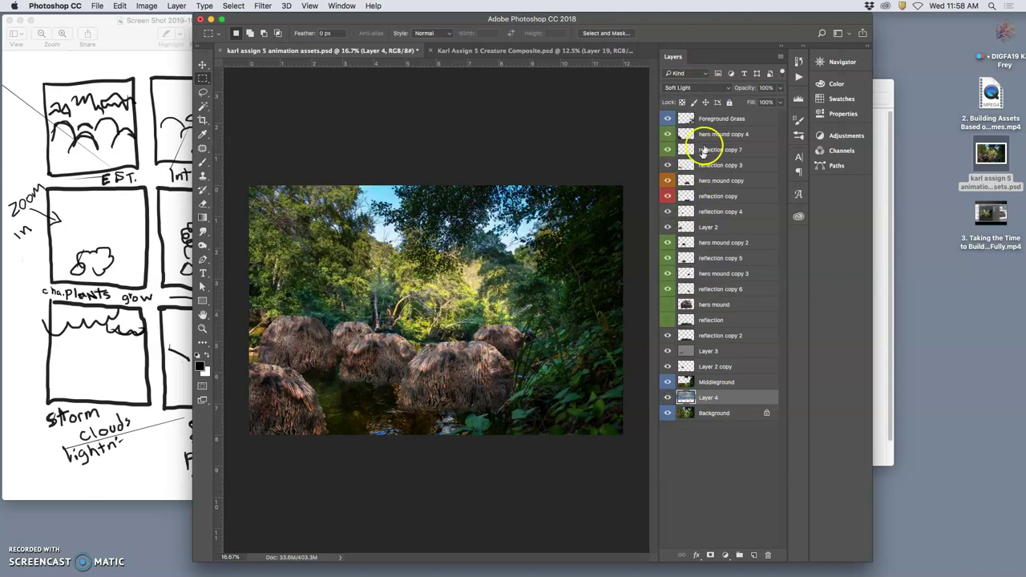
pyautogui.click(710, 88)
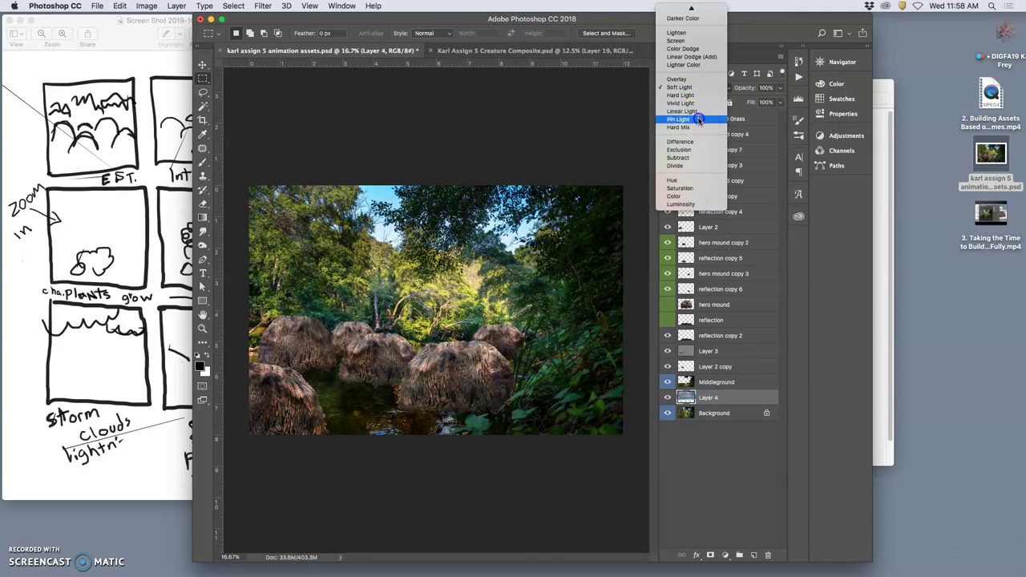
pyautogui.click(698, 120)
pyautogui.click(703, 90)
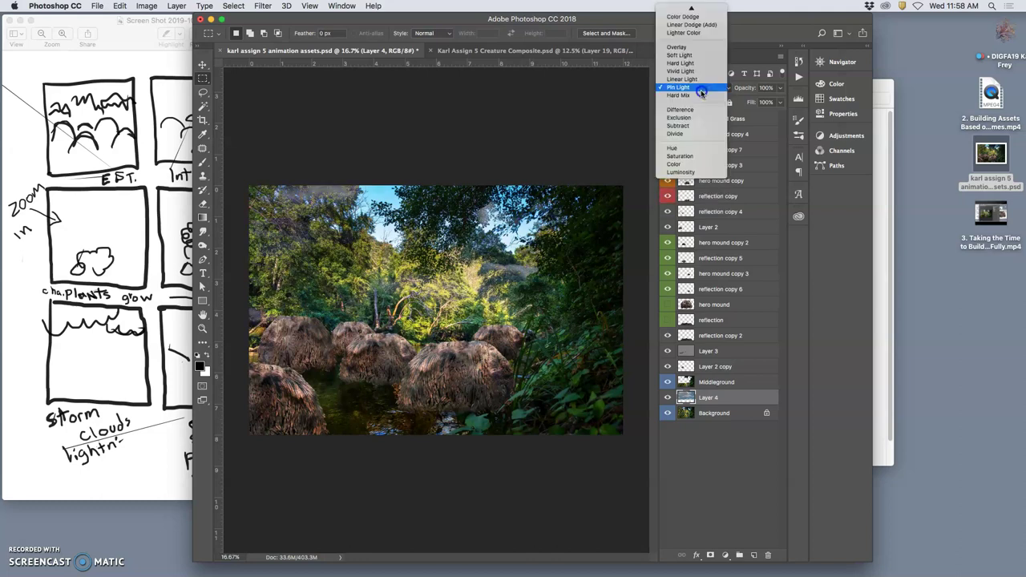
pyautogui.click(686, 50)
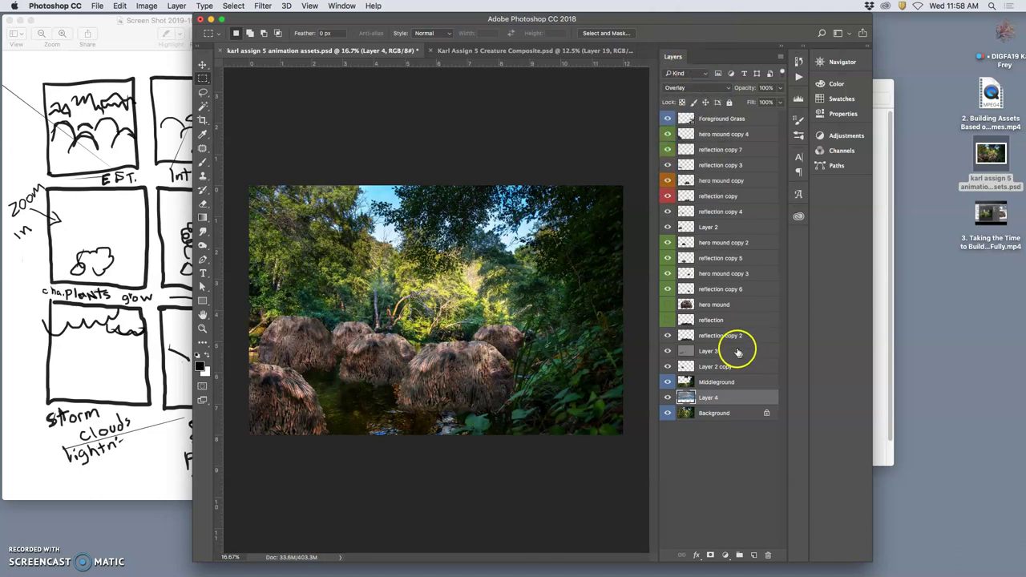
pyautogui.click(693, 88)
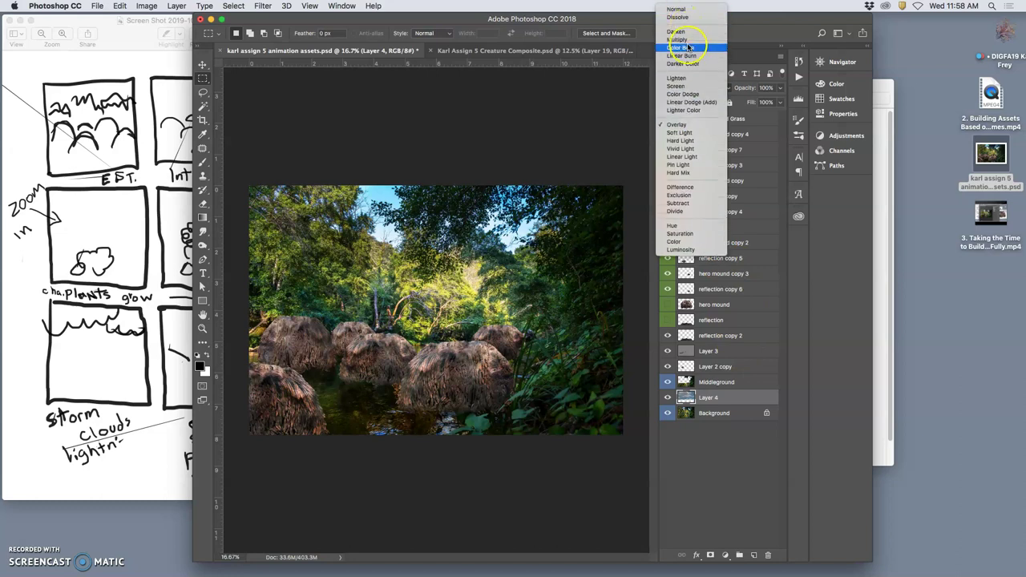
pyautogui.click(687, 65)
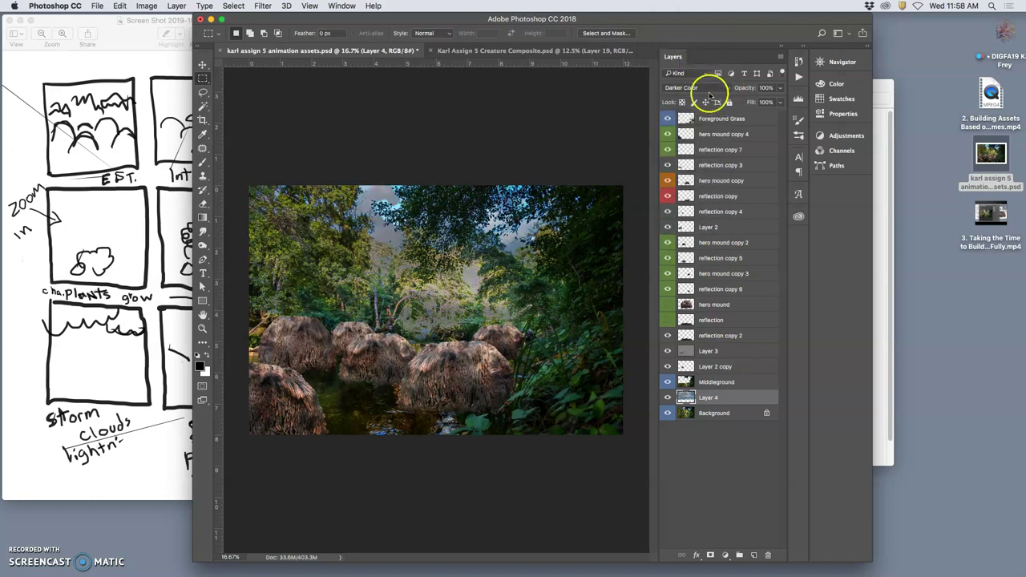
pyautogui.click(699, 90)
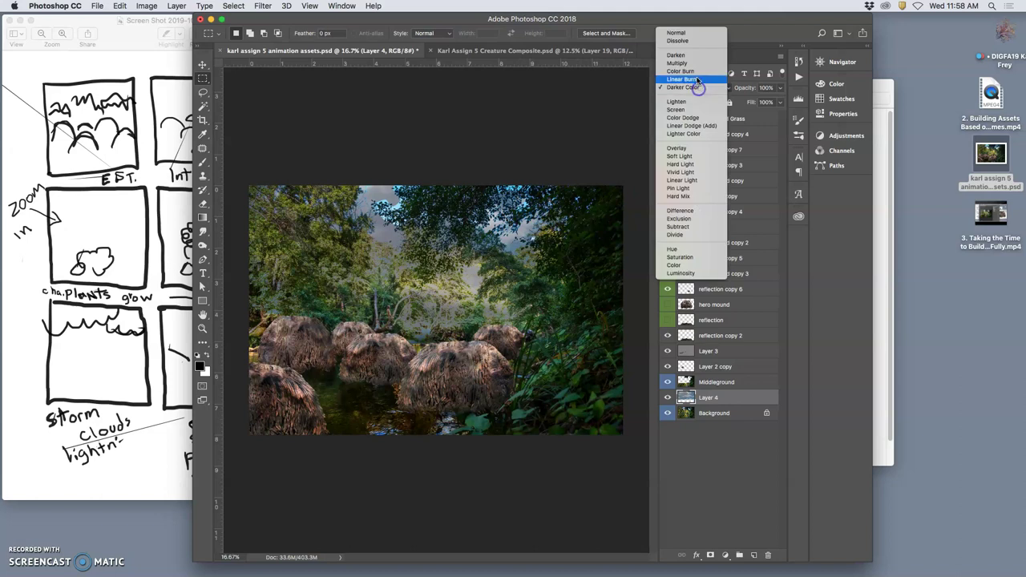
pyautogui.click(691, 61)
pyautogui.click(687, 85)
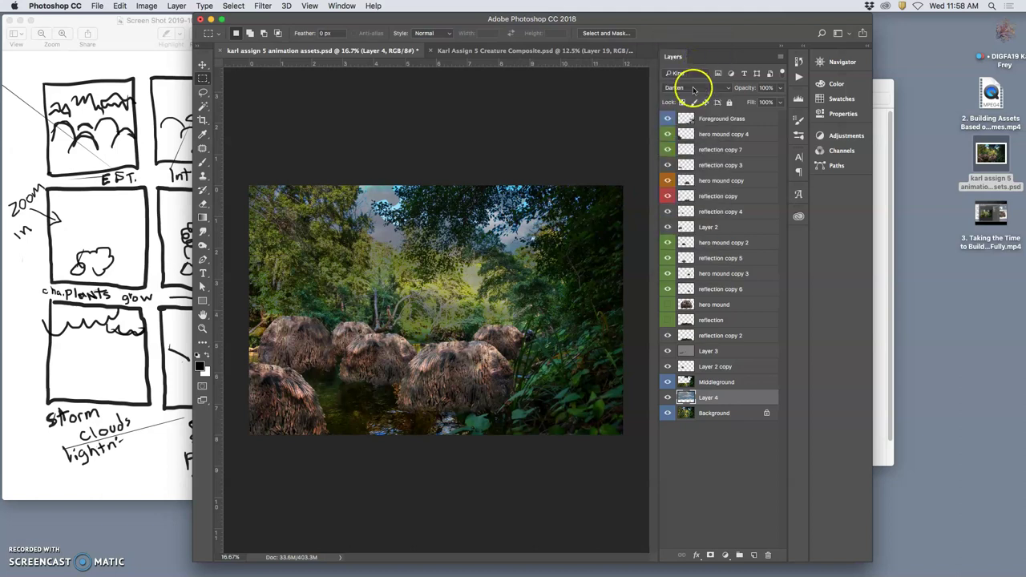
pyautogui.click(689, 66)
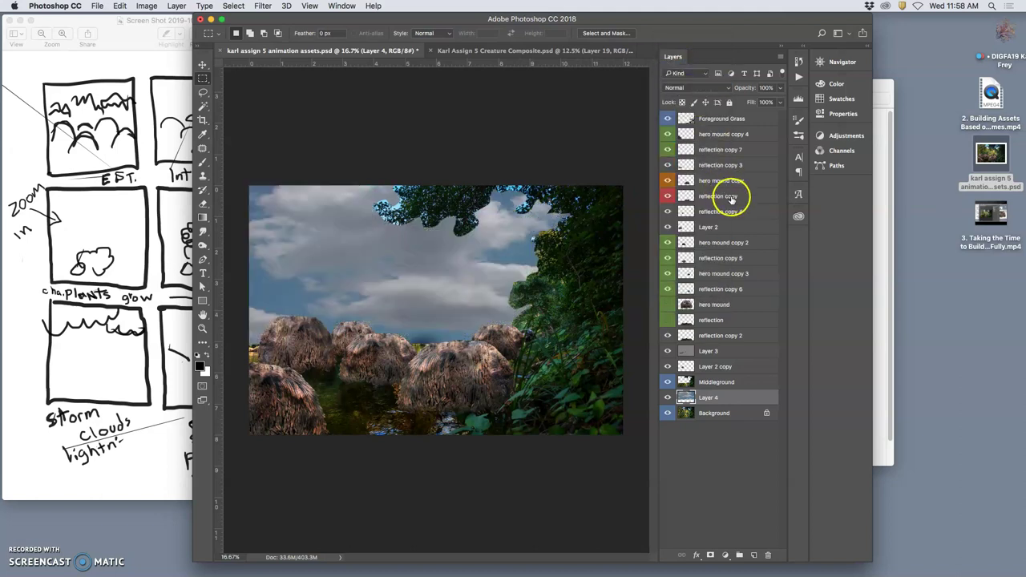
# Step: Apply Auto Tone to the clouds on Layer 4
pyautogui.click(146, 6)
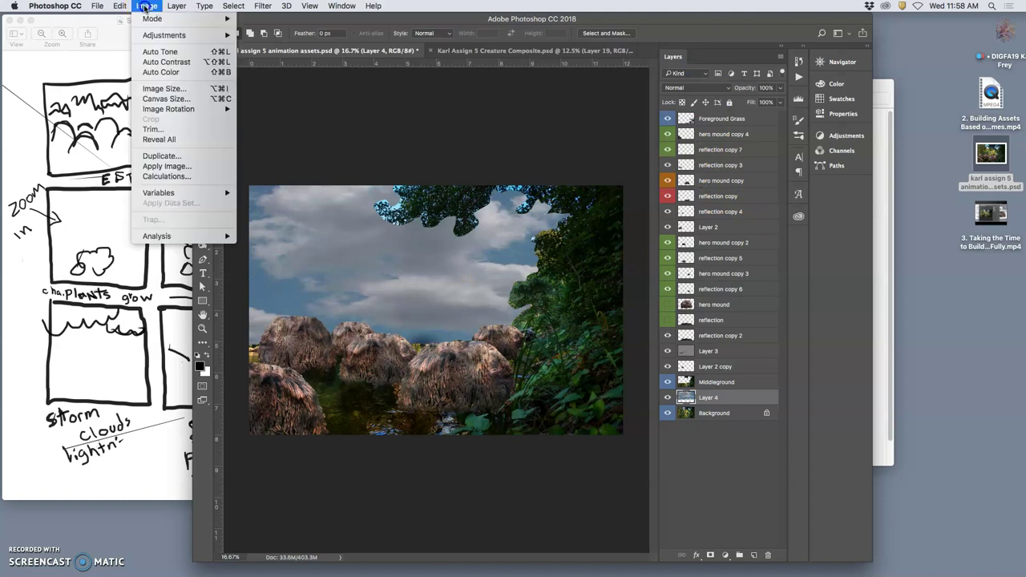
pyautogui.click(161, 54)
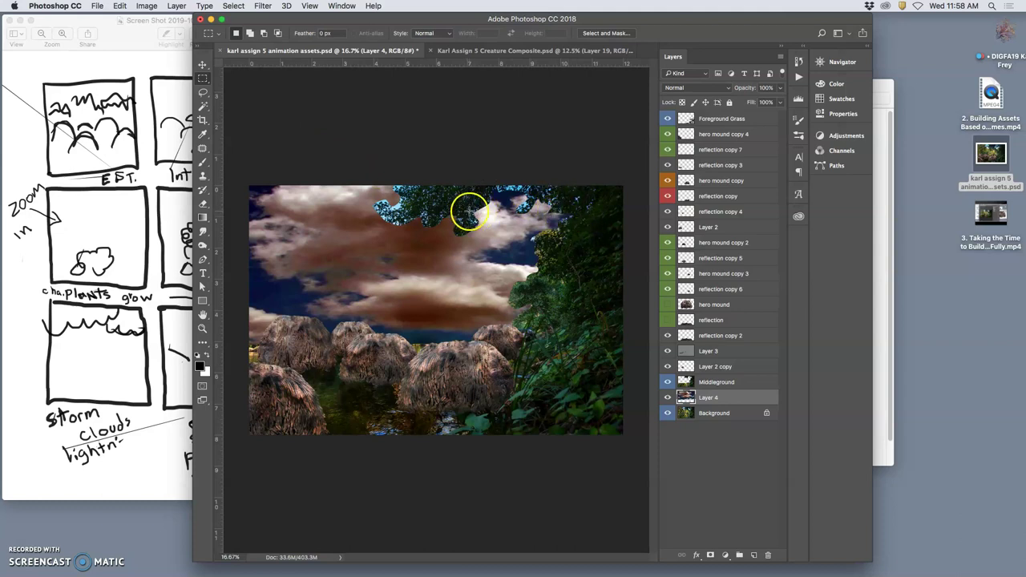
# Step: Select the bright blue sky gaps between the overhanging leaves on the Middleground layer with the Magic Wand, non-contiguous at tolerance 32
pyautogui.press('super+equal')
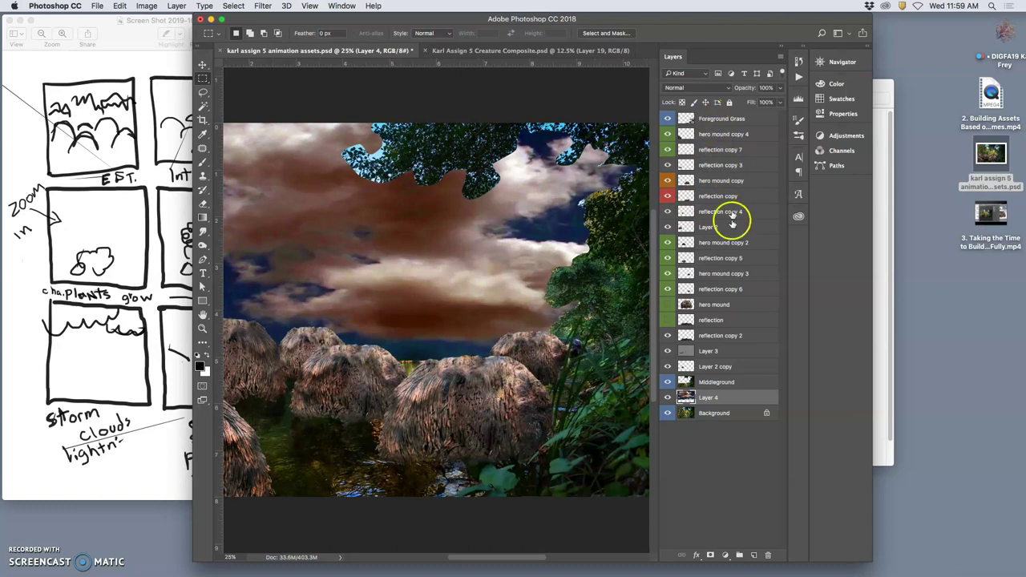
pyautogui.click(718, 382)
pyautogui.click(203, 106)
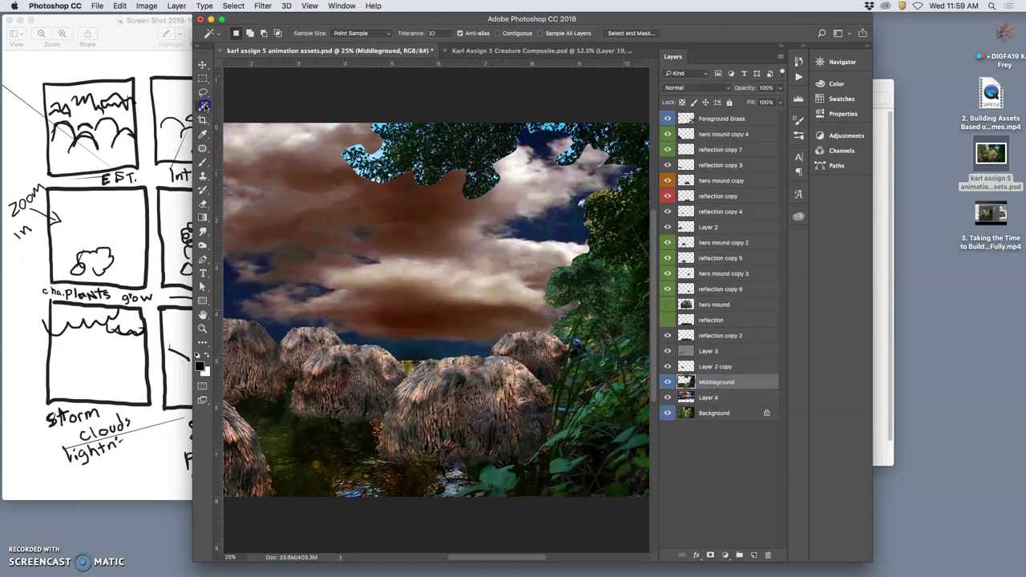
pyautogui.click(379, 150)
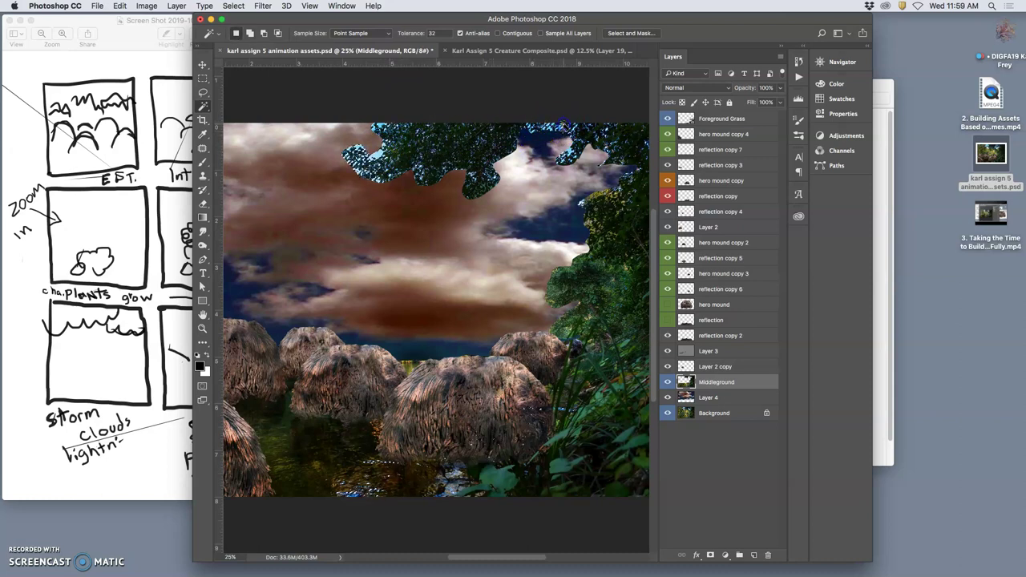
# Step: Erase the selected blue sky pixels among the Middleground leaves with the Eraser at 100% opacity
pyautogui.hscroll(4, 577, 158)
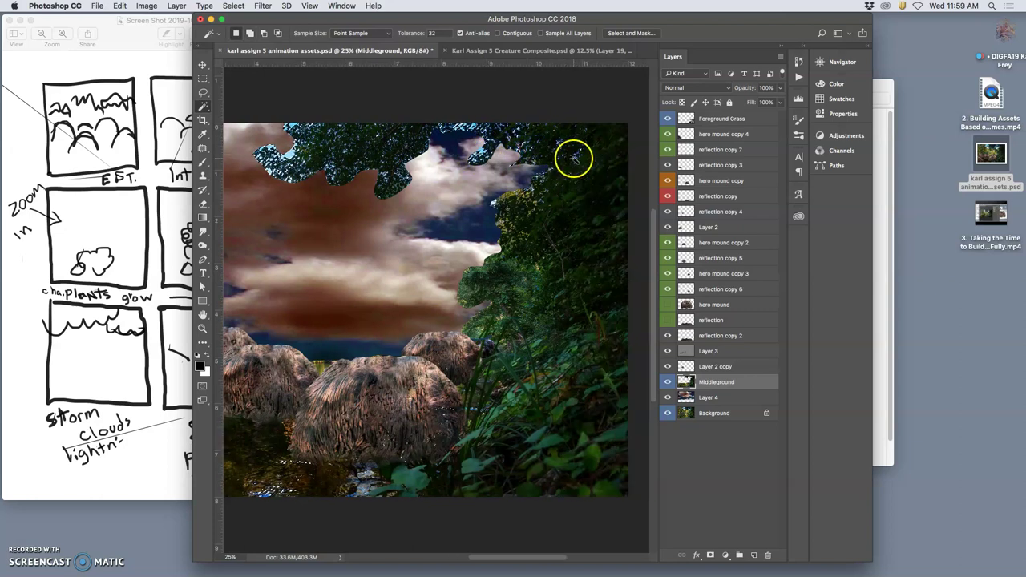
pyautogui.scroll(1, 574, 159)
pyautogui.click(203, 204)
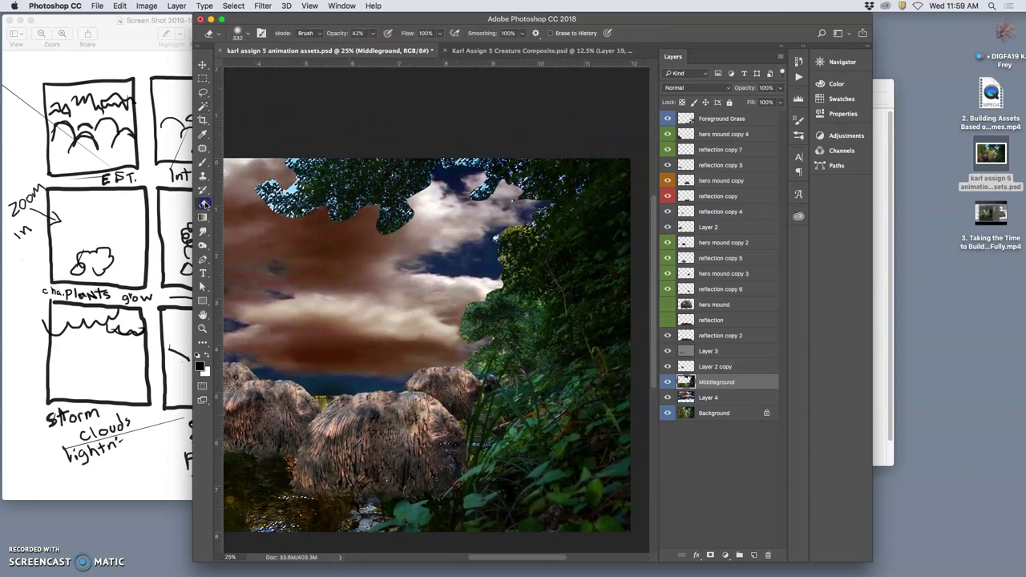
pyautogui.click(373, 33)
pyautogui.moveTo(269, 200); pyautogui.dragTo(276, 180)
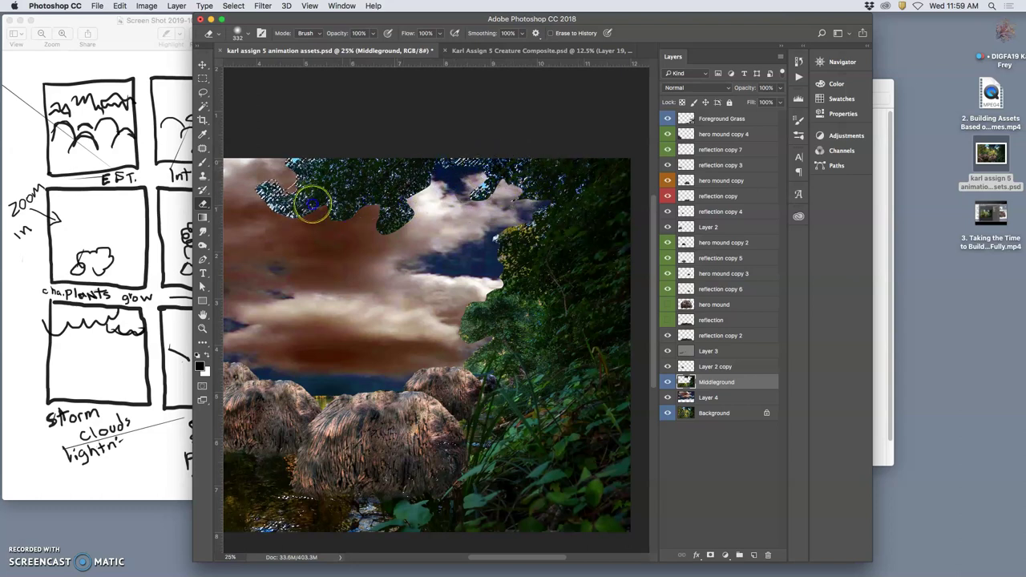
pyautogui.click(203, 105)
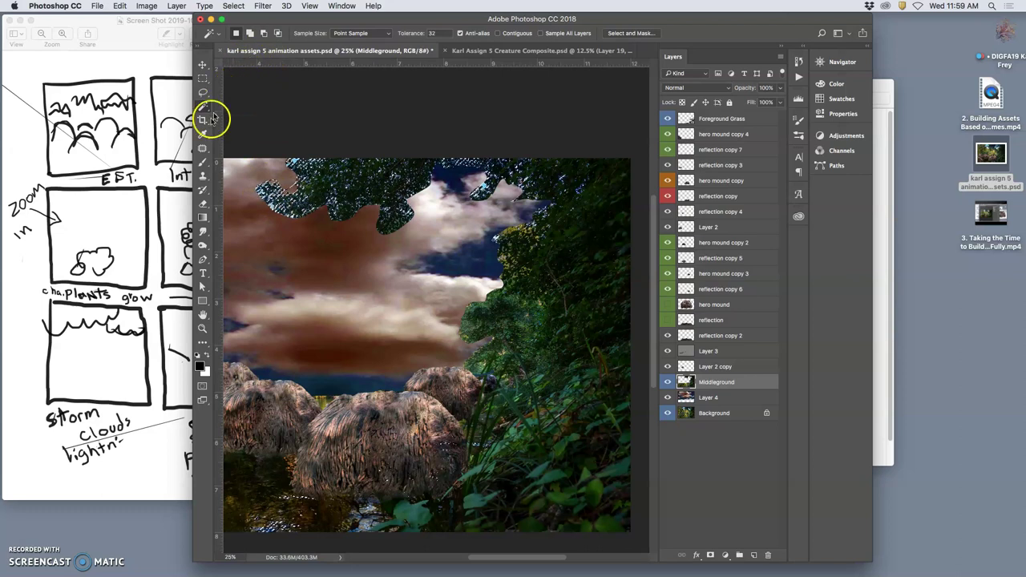
pyautogui.click(203, 206)
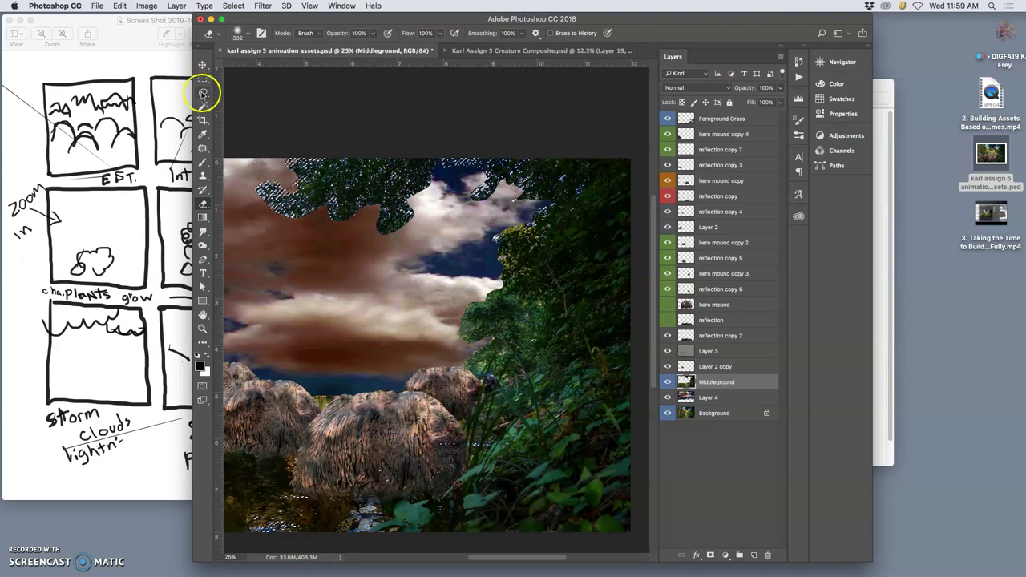
# Step: Clear the selection and erase the hard-cut lower edges of the overhanging Middleground leaves with a soft eraser
pyautogui.click(203, 93)
pyautogui.hscroll(-5, 355, 147)
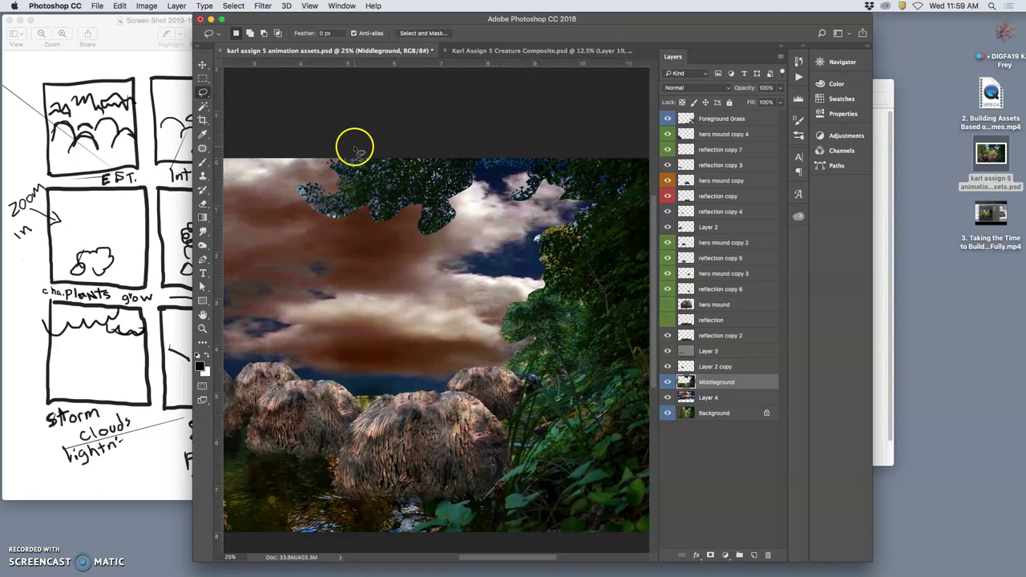
pyautogui.click(202, 94)
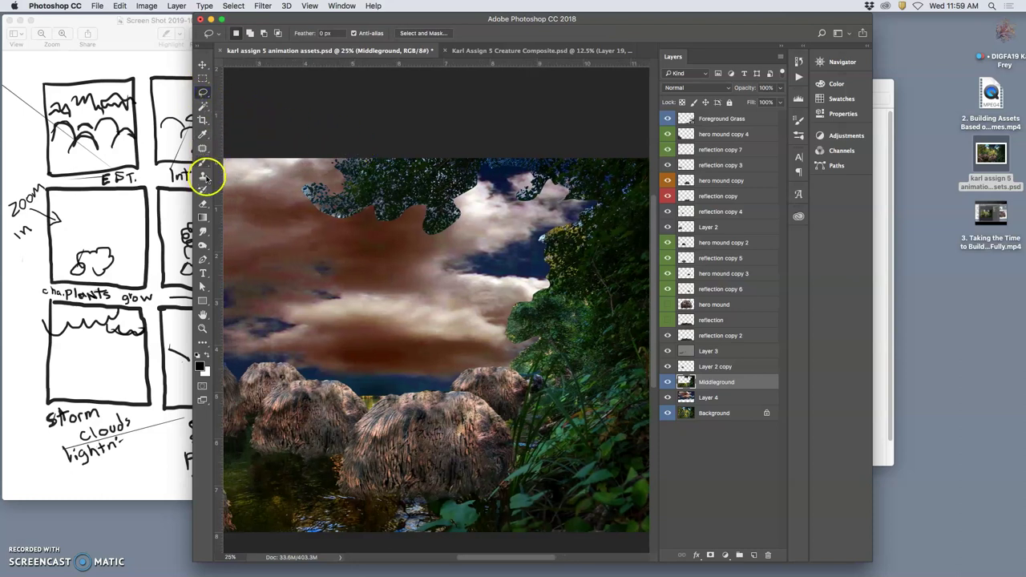
pyautogui.click(205, 205)
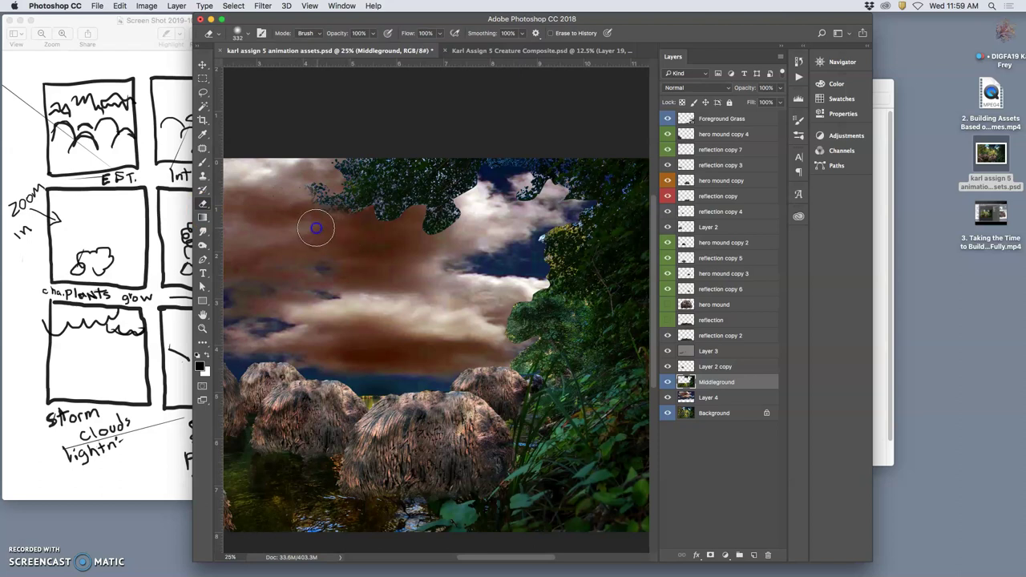
pyautogui.rightClick(369, 224)
pyautogui.moveTo(369, 235); pyautogui.dragTo(414, 218)
pyautogui.moveTo(465, 238)
pyautogui.mouseDown()
pyautogui.moveTo(471, 207)
pyautogui.moveTo(490, 192)
pyautogui.moveTo(521, 217)
pyautogui.moveTo(551, 203)
pyautogui.moveTo(426, 257)
pyautogui.moveTo(407, 230)
pyautogui.moveTo(380, 245)
pyautogui.moveTo(476, 250)
pyautogui.moveTo(526, 232)
pyautogui.moveTo(561, 203)
pyautogui.mouseUp()
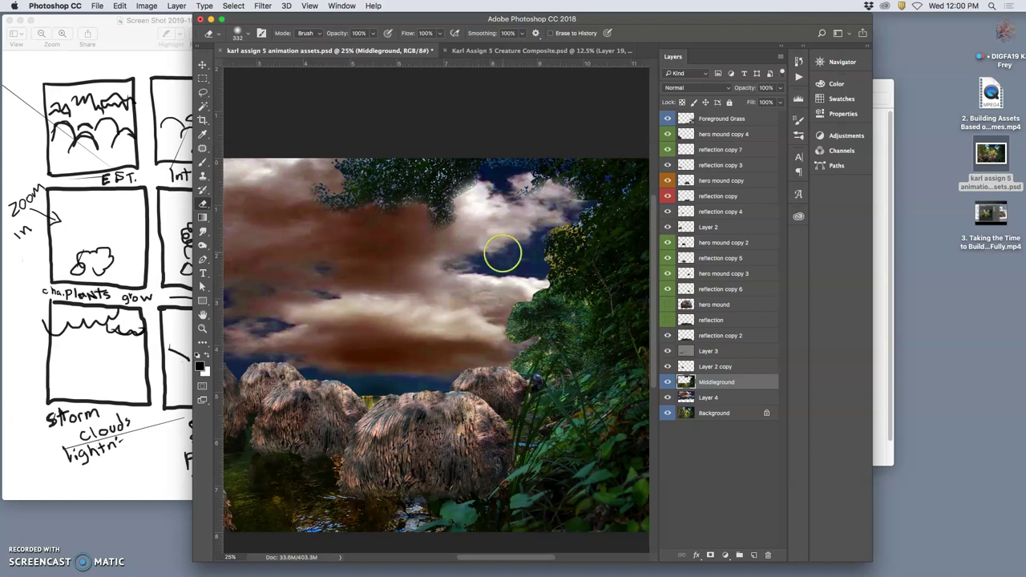
pyautogui.press('super+minus')
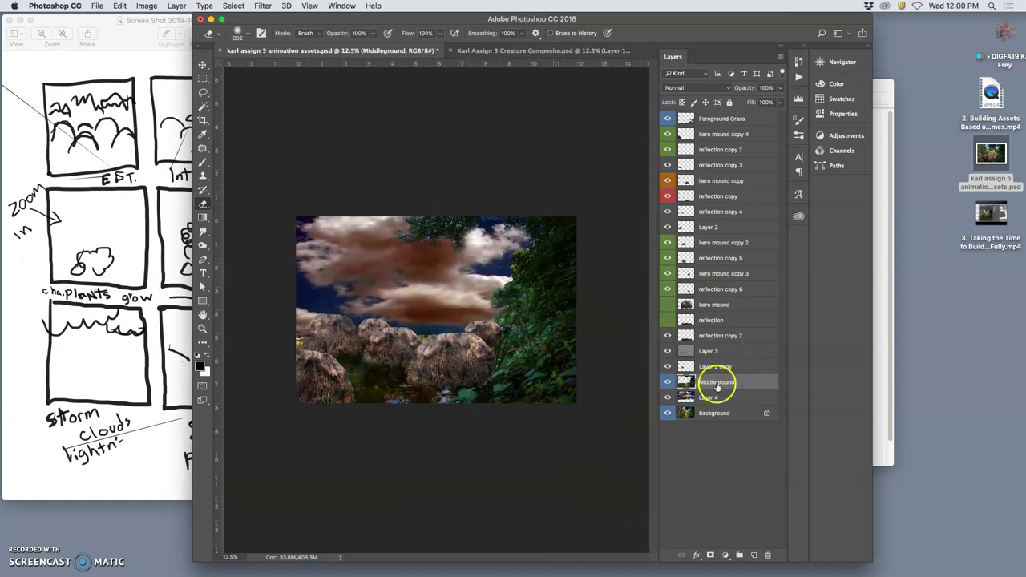
# Step: Lower the opacity of the clouds on Layer 4 to 37%
pyautogui.click(710, 399)
pyautogui.click(779, 87)
pyautogui.moveTo(766, 103); pyautogui.dragTo(800, 102)
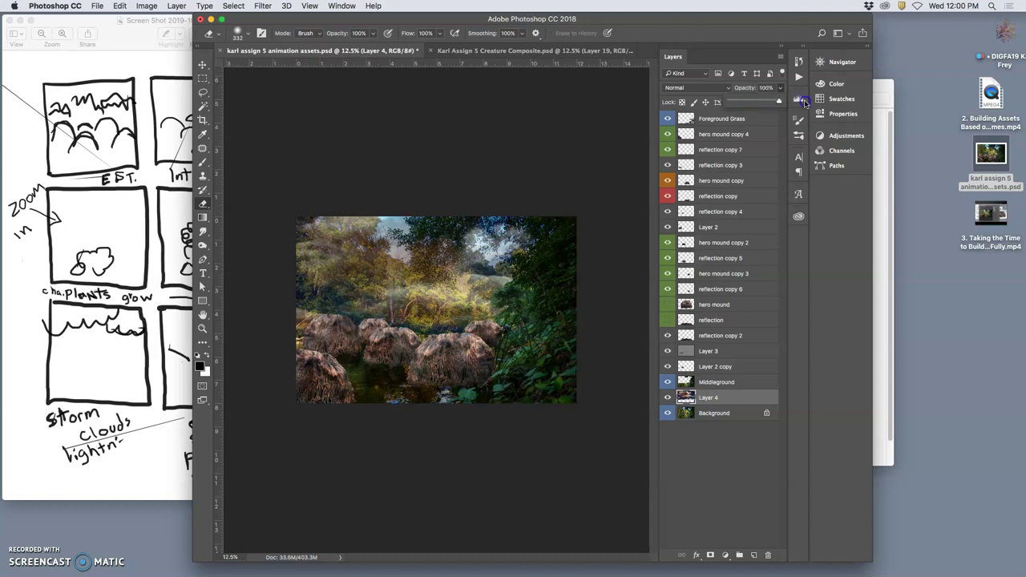
pyautogui.click(800, 102)
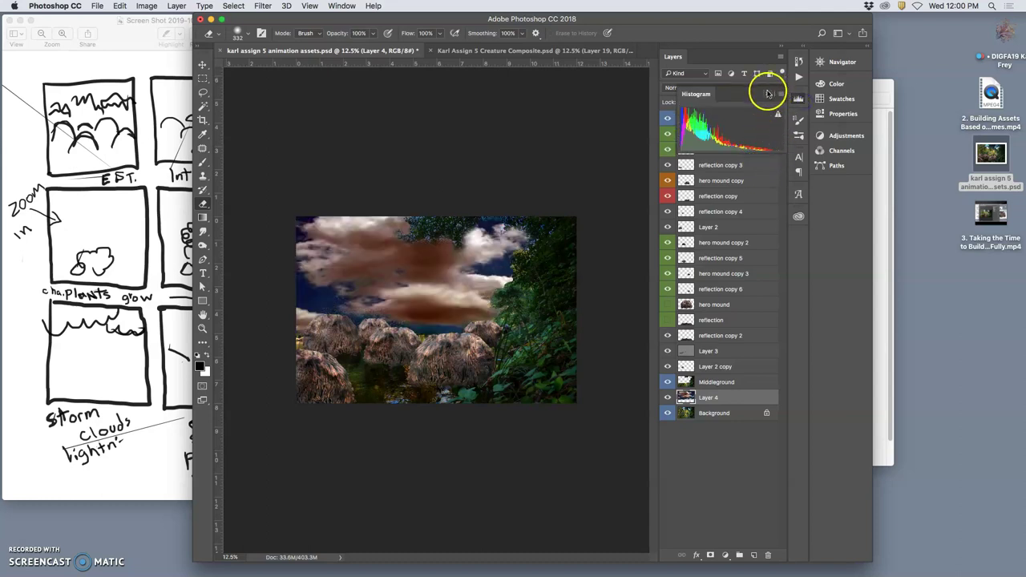
pyautogui.click(766, 96)
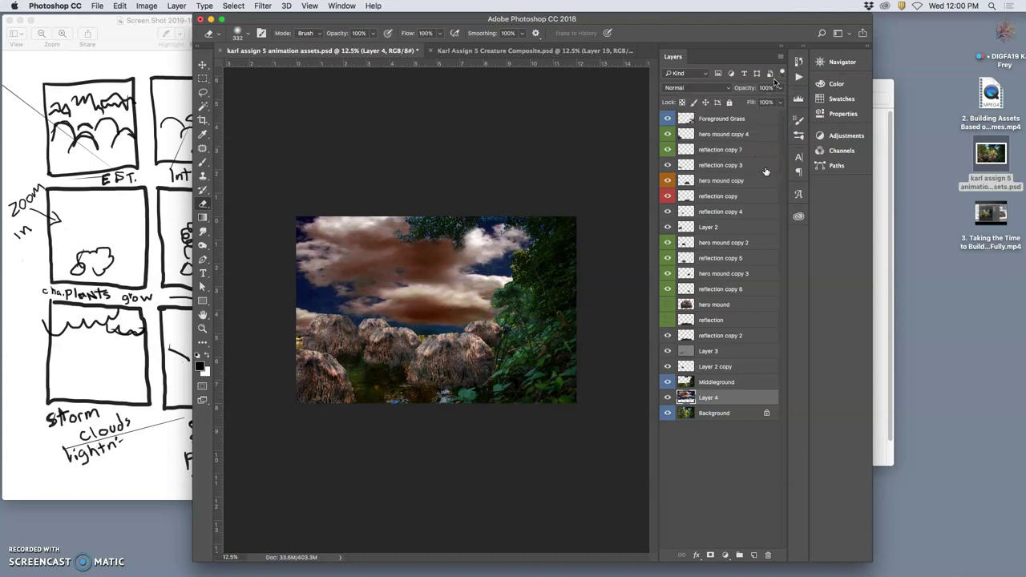
pyautogui.moveTo(771, 102); pyautogui.dragTo(748, 102)
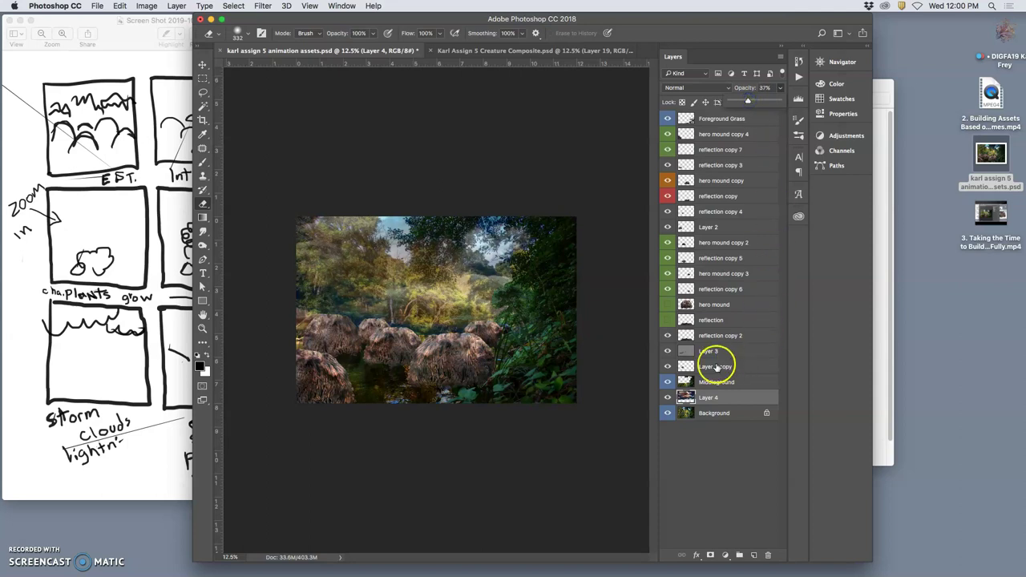
# Step: Soften the edge of the Middleground trees above the mounds with the Eraser
pyautogui.press('super+plus')
pyautogui.press('super+plus')
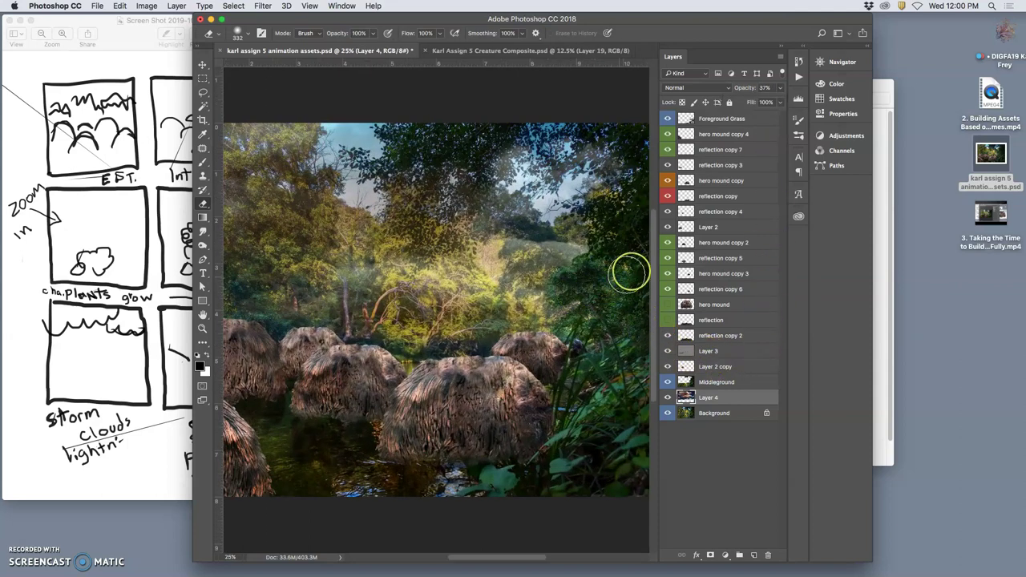
pyautogui.click(713, 381)
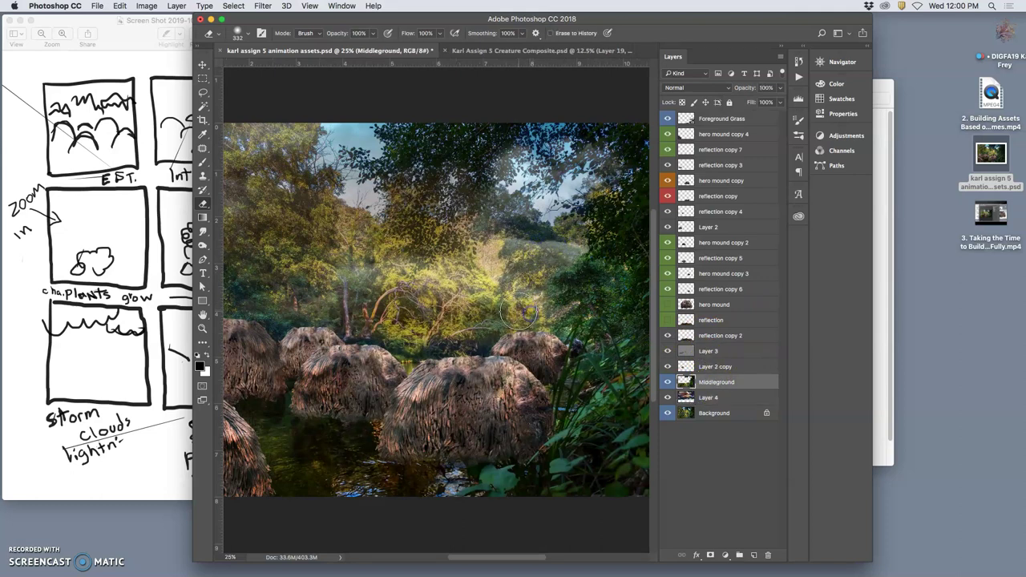
pyautogui.press('super+minus')
pyautogui.press('super+minus')
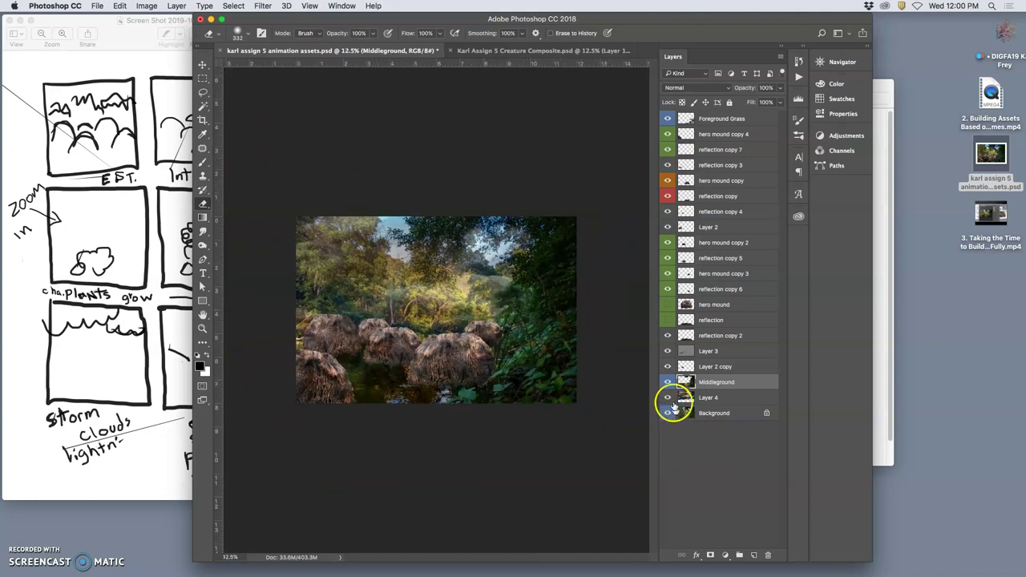
# Step: Compare the scene with and without Layer 4, and set that layer's opacity to 25%
pyautogui.click(669, 398)
pyautogui.click(669, 399)
pyautogui.click(704, 397)
pyautogui.moveTo(750, 102); pyautogui.dragTo(738, 101)
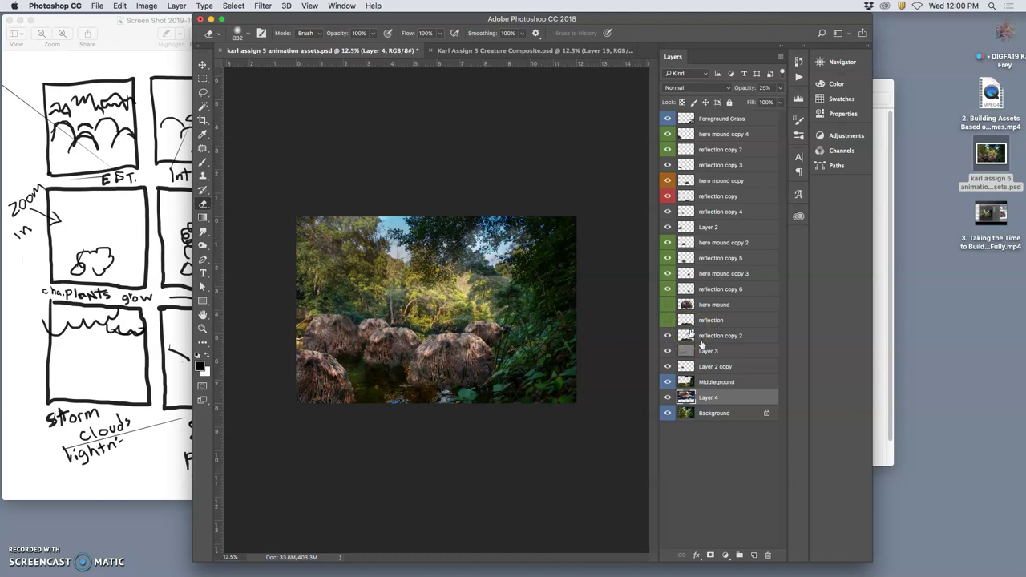
# Step: Warp the clouds on Layer 4, pulling the inner right area outward and the lower right edge downward, and save the document
pyautogui.hotkey('ctrl', 't')
pyautogui.rightClick(453, 301)
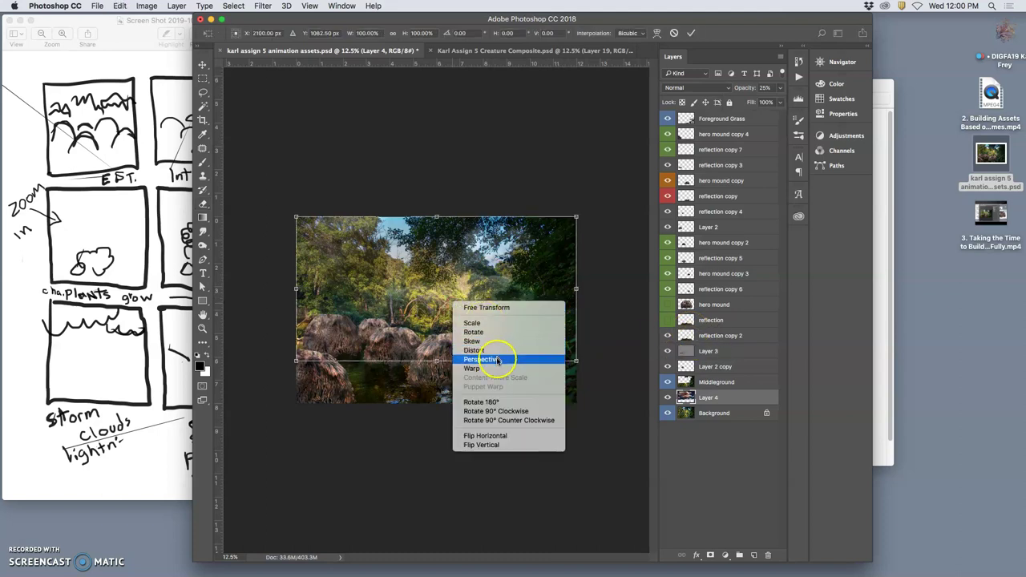
pyautogui.click(471, 368)
pyautogui.moveTo(487, 270)
pyautogui.mouseDown()
pyautogui.moveTo(513, 259)
pyautogui.moveTo(503, 269)
pyautogui.mouseUp()
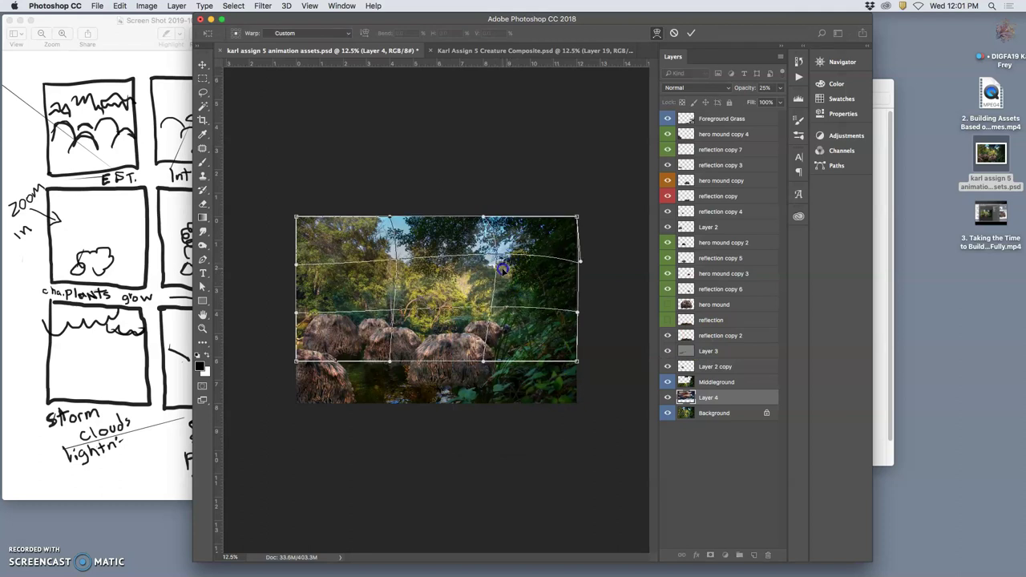
pyautogui.moveTo(577, 315); pyautogui.dragTo(572, 343)
pyautogui.press('Return')
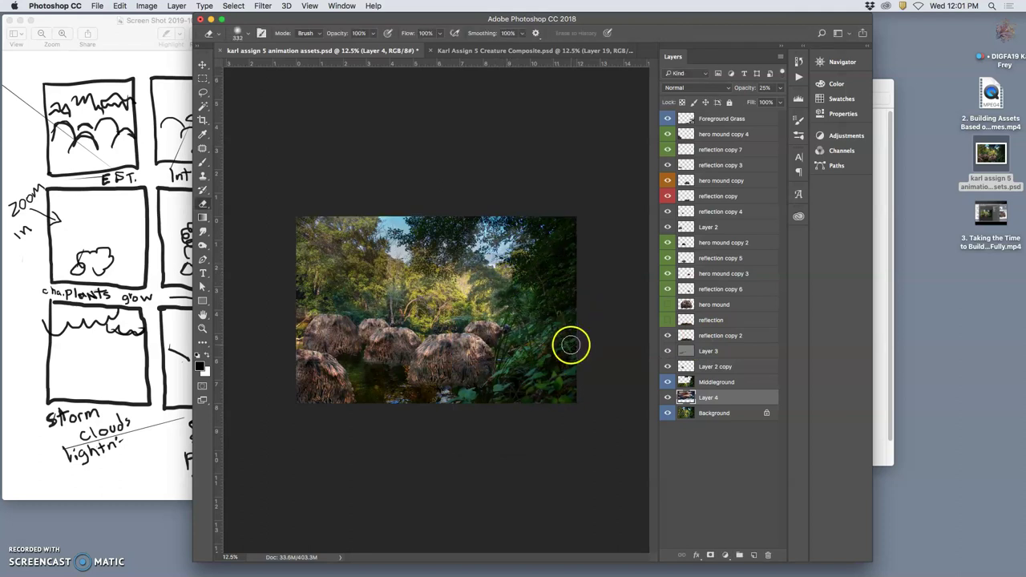
pyautogui.press('super+s')
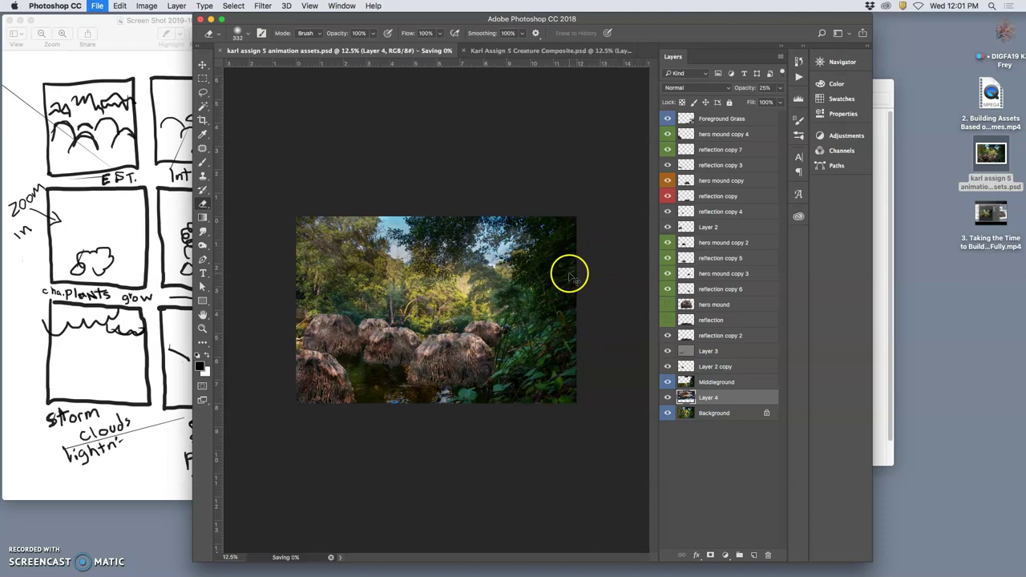
# Step: Switch to the Creature Composite document, consult the storyboard sketch, and check what Layer 19 contains
pyautogui.click(552, 52)
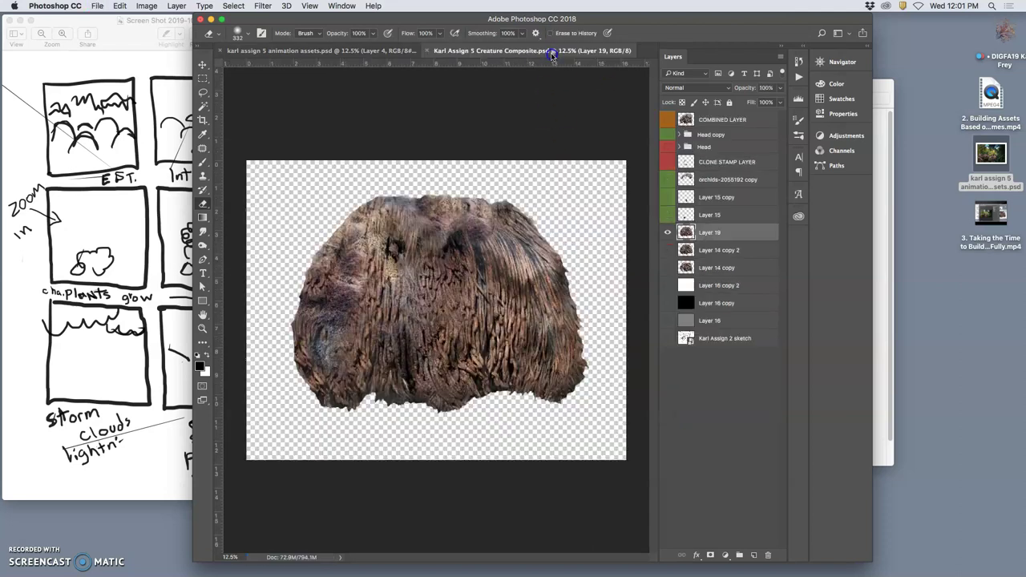
pyautogui.click(173, 126)
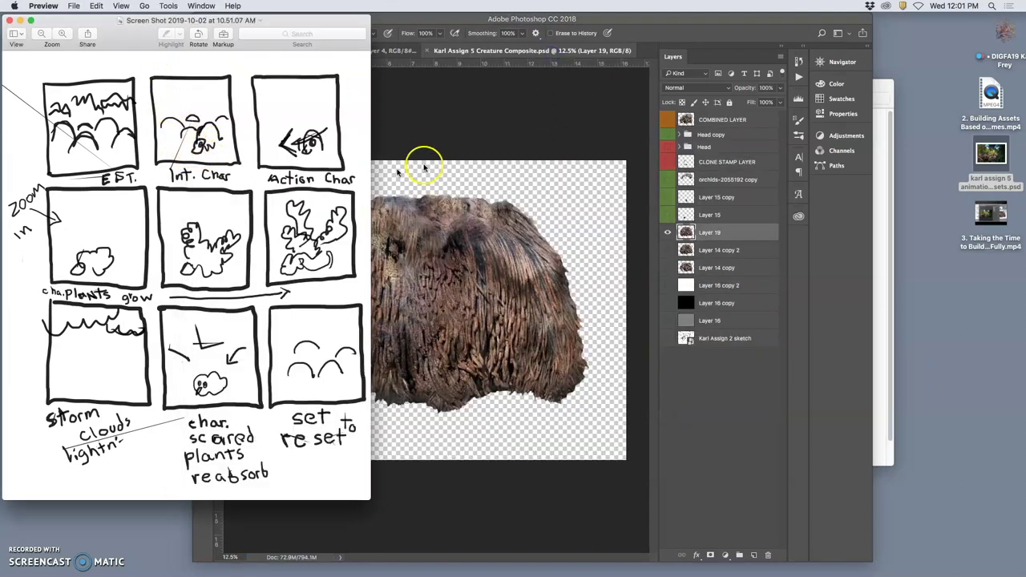
pyautogui.click(451, 152)
pyautogui.click(712, 254)
pyautogui.click(667, 232)
pyautogui.click(667, 232)
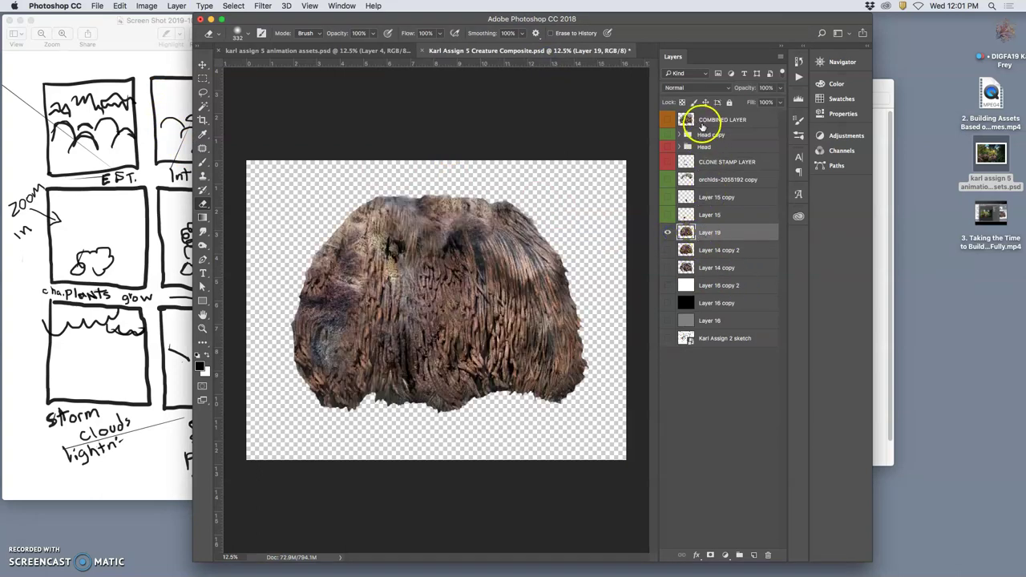
# Step: Compare the Head and Head copy groups, expand Head copy and leave only that head group visible with the body
pyautogui.click(667, 149)
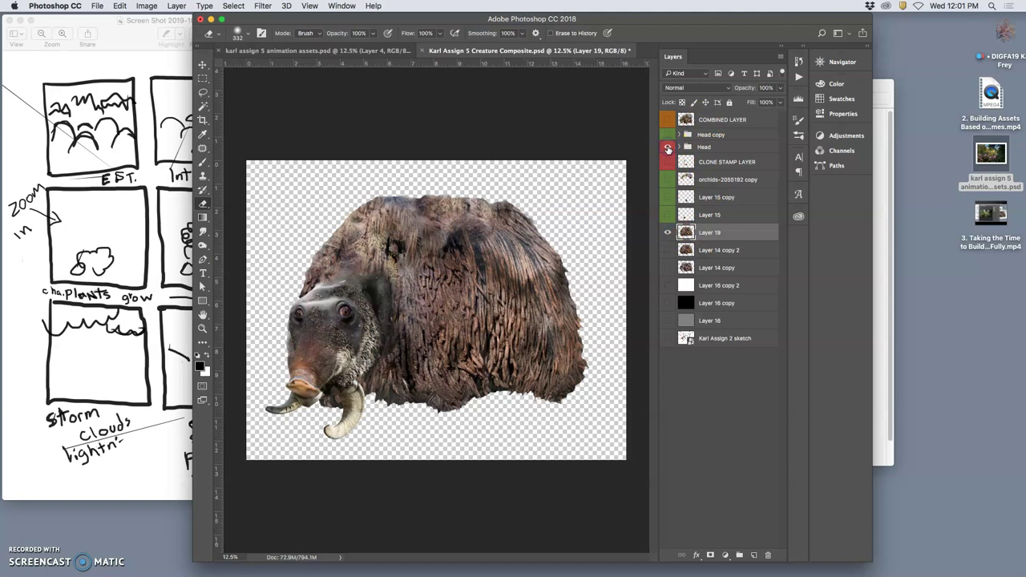
pyautogui.click(667, 148)
pyautogui.click(668, 136)
pyautogui.click(668, 135)
pyautogui.click(678, 135)
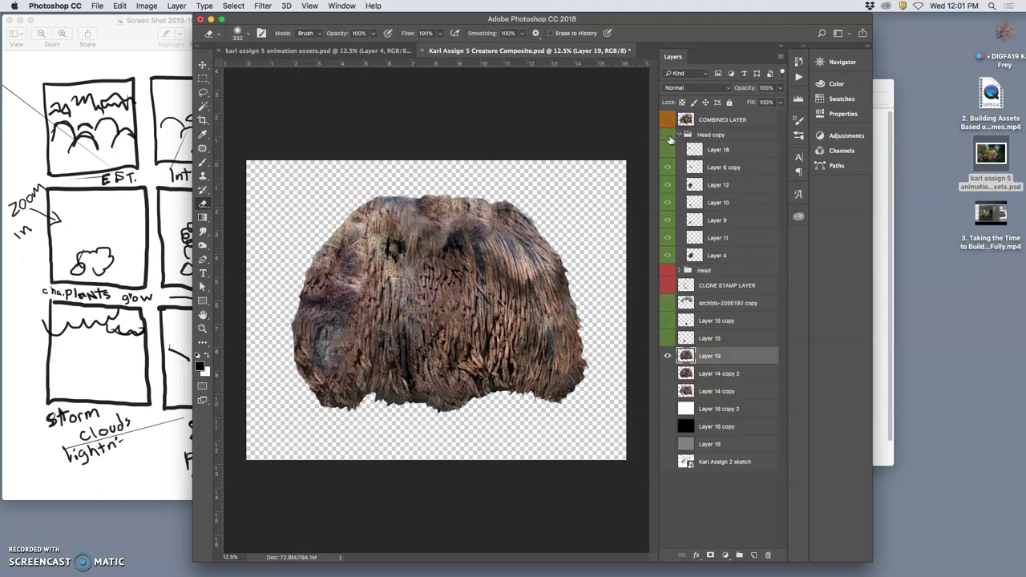
pyautogui.click(668, 135)
# Step: Preview the flower on Layer 18, hide it again and move the layer out of the Head copy group to directly above it
pyautogui.click(668, 150)
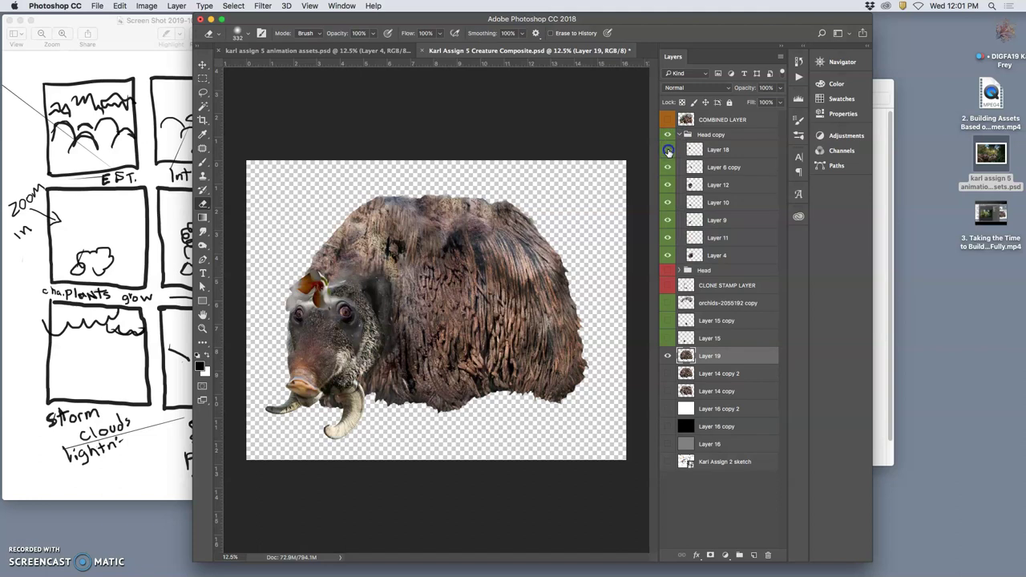
pyautogui.click(668, 150)
pyautogui.click(699, 149)
pyautogui.moveTo(692, 148); pyautogui.dragTo(713, 138)
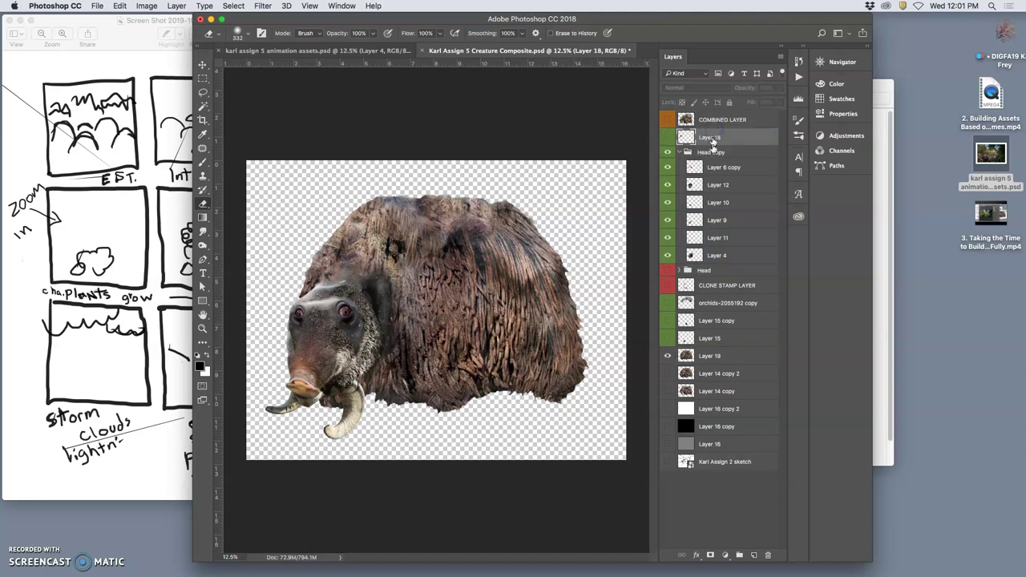
# Step: Select and collapse the Head copy group, and float the Creature Composite document in its own window over the animation assets scene
pyautogui.click(709, 154)
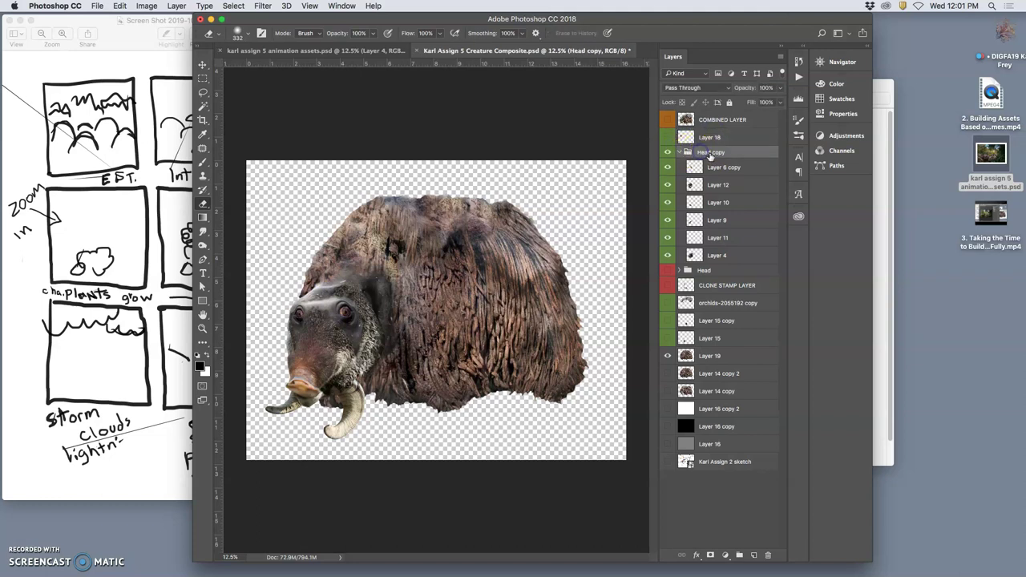
pyautogui.click(680, 152)
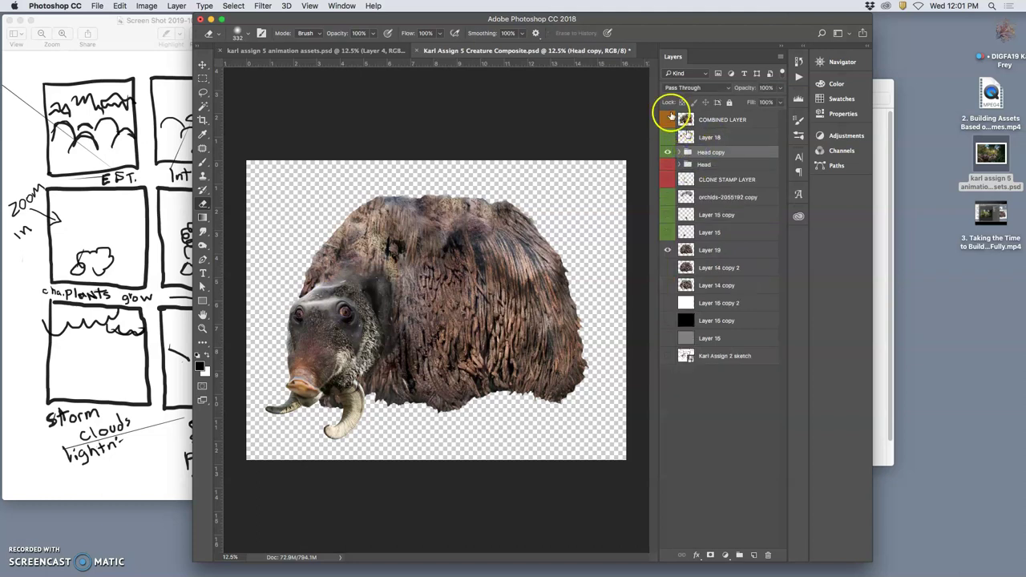
pyautogui.moveTo(534, 55); pyautogui.dragTo(625, 388)
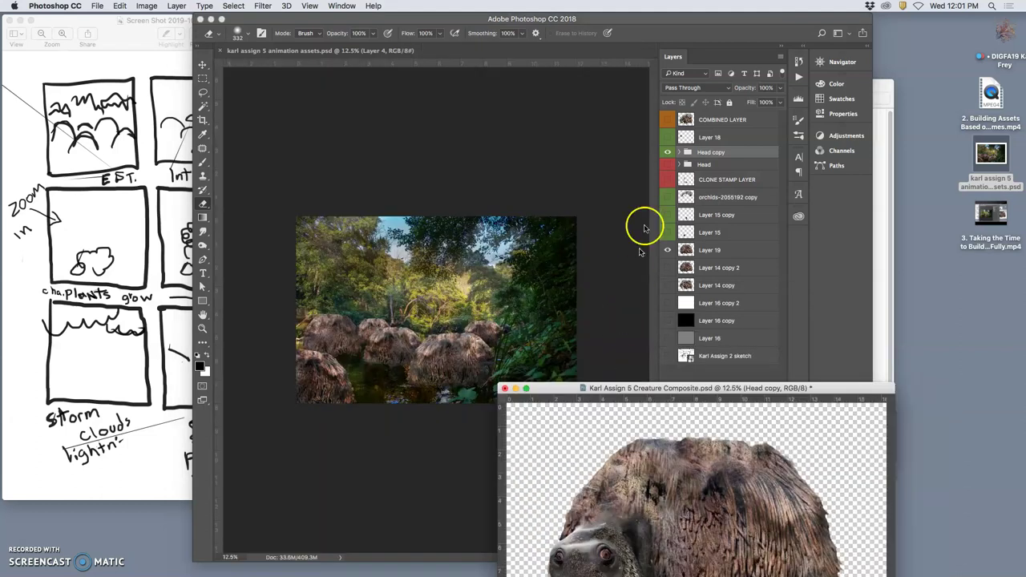
# Step: Copy the Head copy group and Layer 19 into the animation assets scene and raise both to directly below Foreground Grass
pyautogui.click(714, 252)
pyautogui.moveTo(715, 254); pyautogui.dragTo(453, 271)
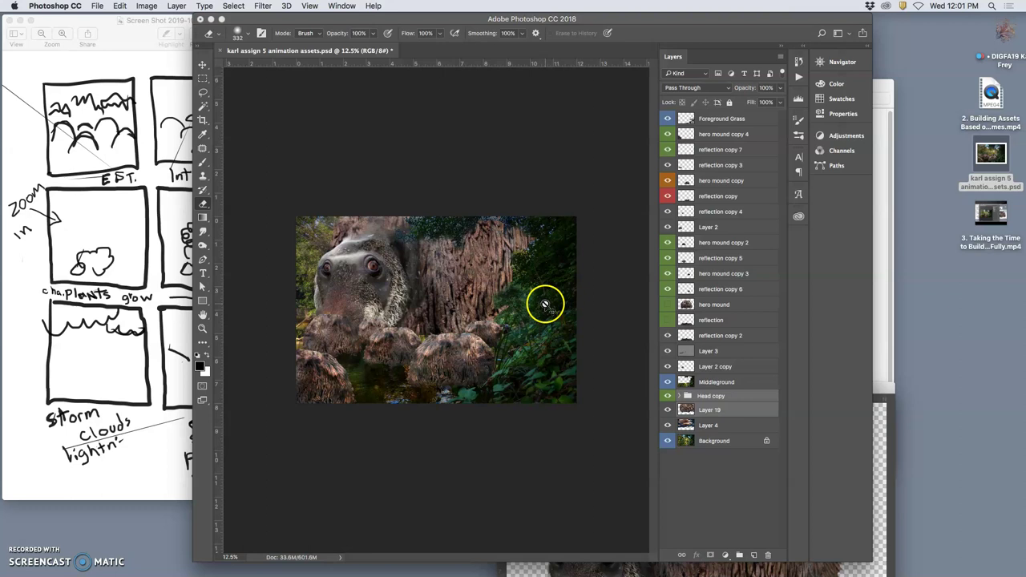
pyautogui.press('super+bracketright')
pyautogui.press('super+bracketright')
pyautogui.press('super+bracketright')
pyautogui.press('super+bracketright')
pyautogui.press('super+bracketright')
pyautogui.press('super+bracketright')
pyautogui.press('super+bracketright')
pyautogui.press('super+bracketright')
pyautogui.press('super+bracketright')
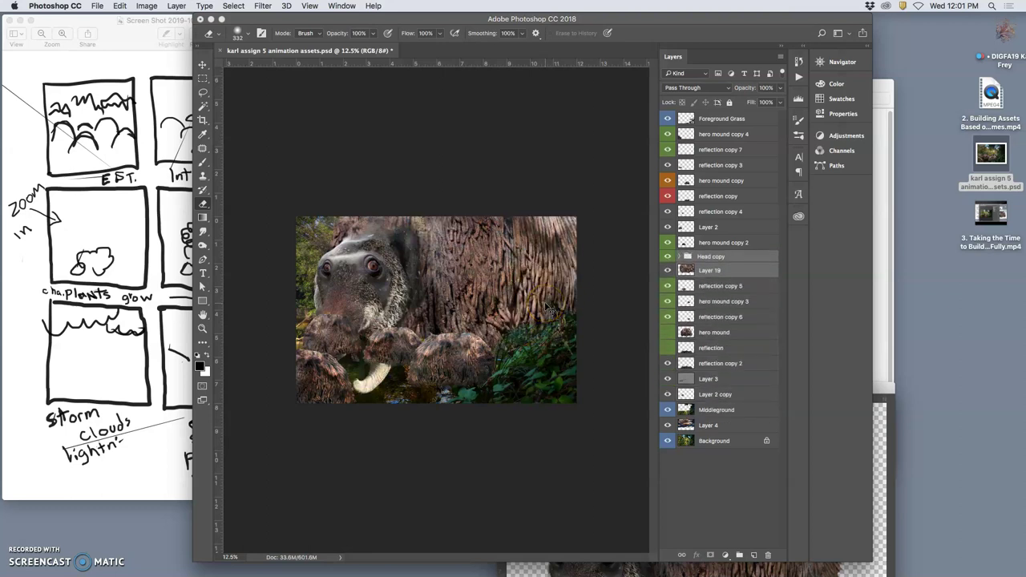
pyautogui.press('super+bracketright')
pyautogui.press('super+bracketright')
pyautogui.press('super+bracketright')
pyautogui.press('super+bracketright')
pyautogui.press('super+bracketright')
pyautogui.press('super+bracketright')
pyautogui.press('super+bracketright')
pyautogui.press('super+bracketright')
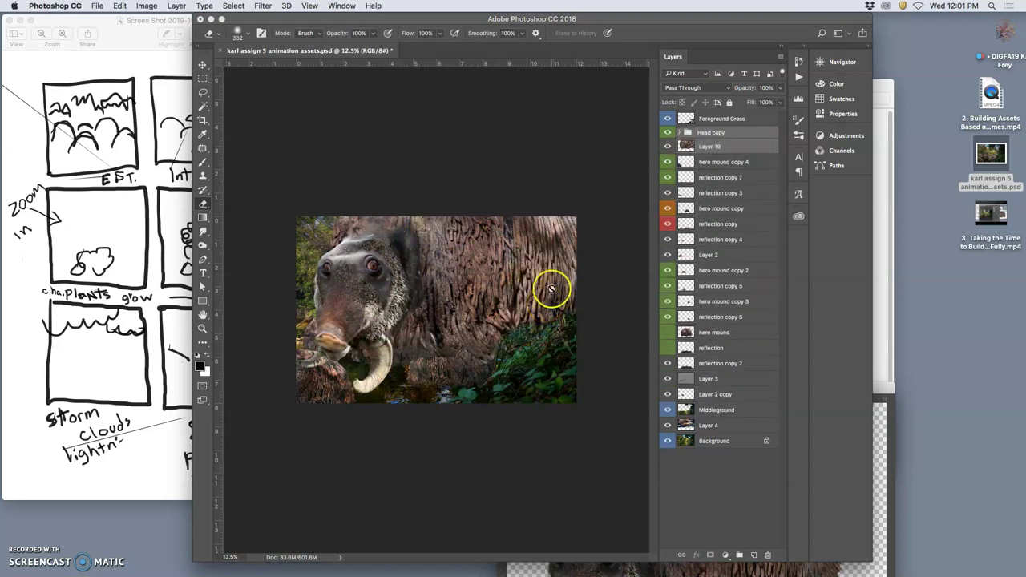
pyautogui.press('super+t')
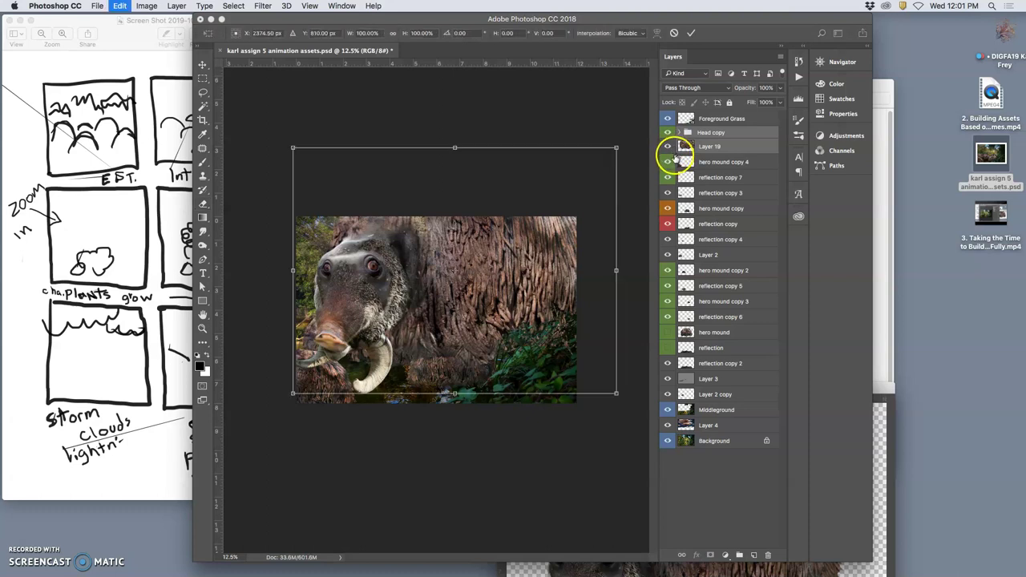
pyautogui.moveTo(616, 149); pyautogui.dragTo(517, 234)
pyautogui.moveTo(477, 267); pyautogui.dragTo(466, 350)
pyautogui.moveTo(499, 321); pyautogui.dragTo(479, 346)
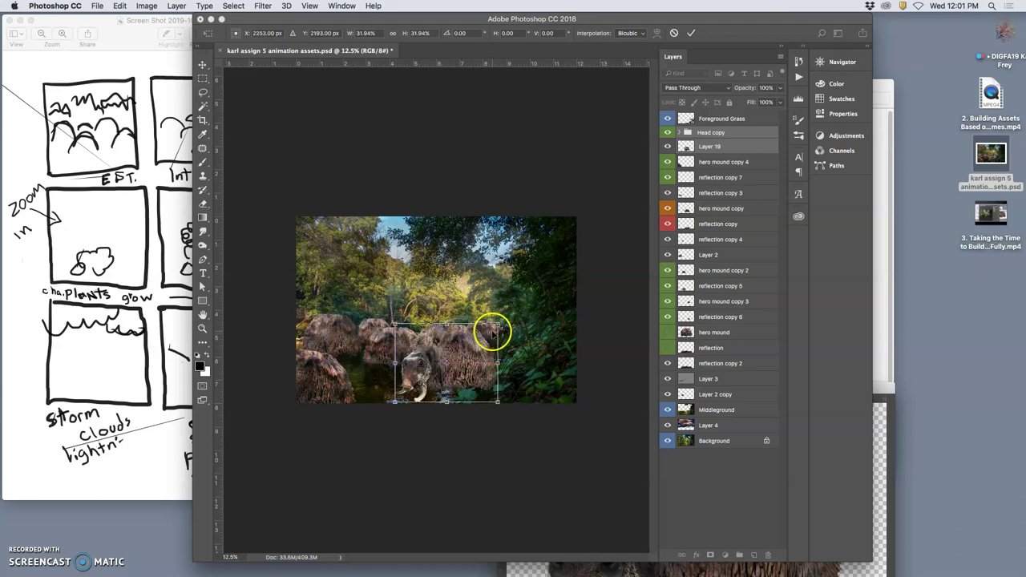
pyautogui.click(144, 244)
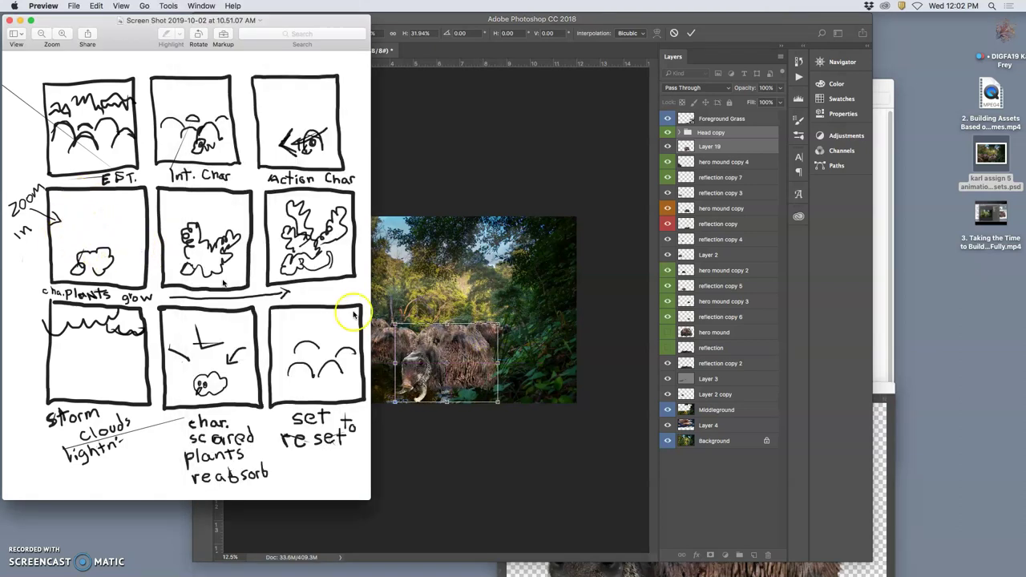
pyautogui.click(487, 346)
pyautogui.click(534, 328)
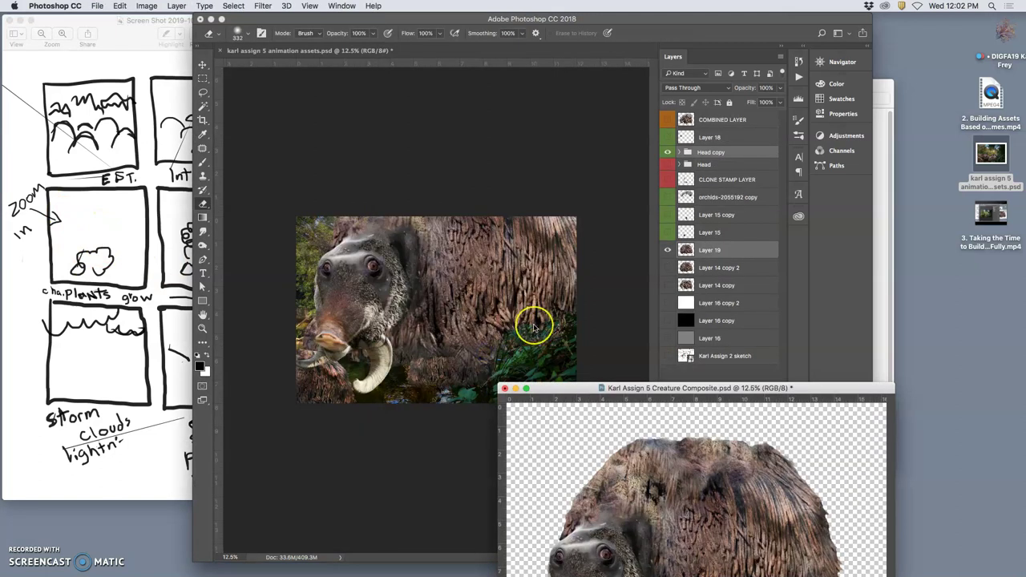
# Step: Return to the animation assets scene and scale the creature's head and body to about 65%, centred over the mounds
pyautogui.click(504, 388)
pyautogui.click(545, 195)
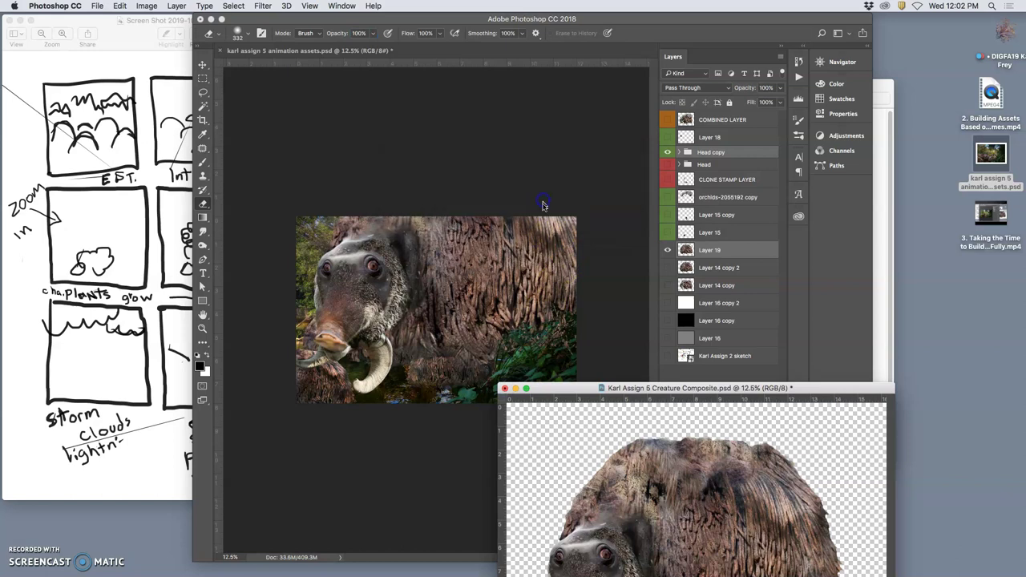
pyautogui.click(571, 204)
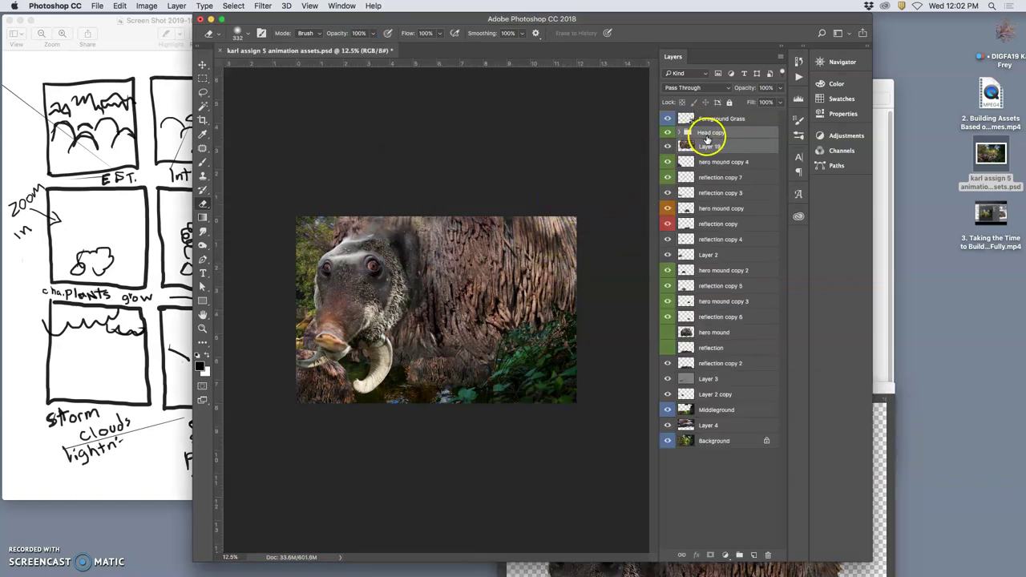
pyautogui.press('super+t')
pyautogui.moveTo(615, 147); pyautogui.dragTo(500, 235)
pyautogui.moveTo(451, 275); pyautogui.dragTo(478, 284)
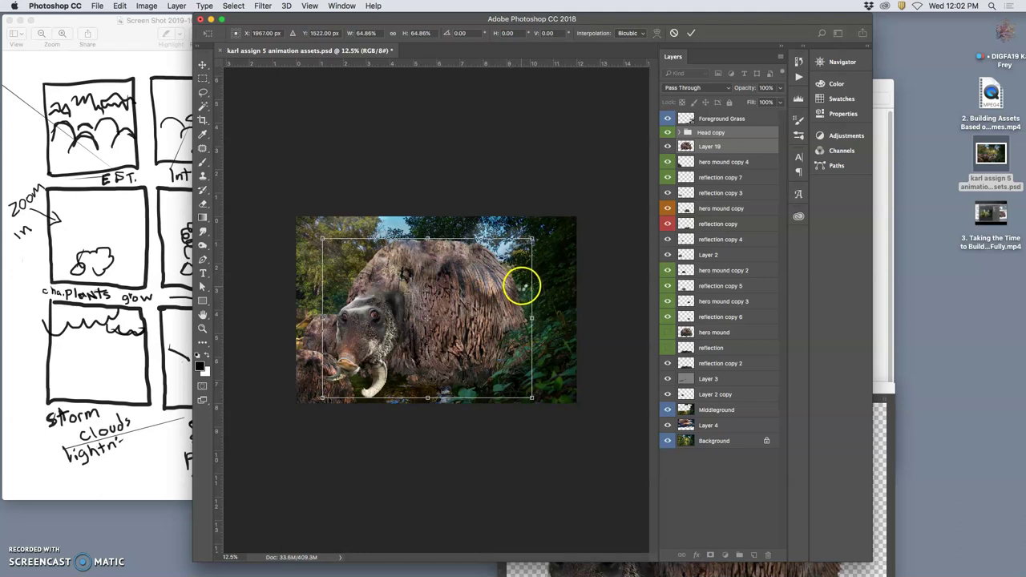
pyautogui.press('Return')
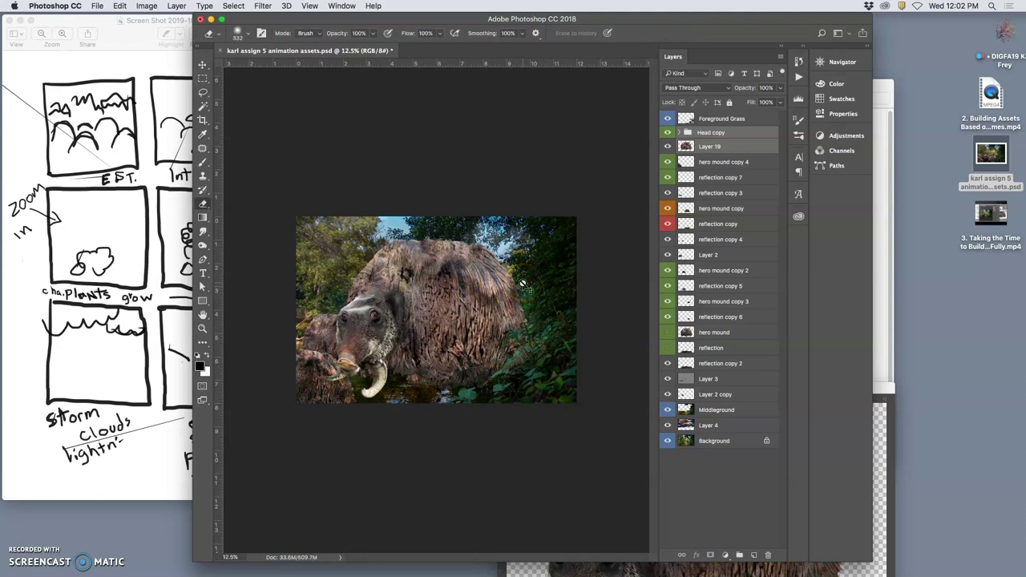
# Step: Colour-label the Head copy group and Layer 19 violet, and briefly look inside the group
pyautogui.press('super+plus')
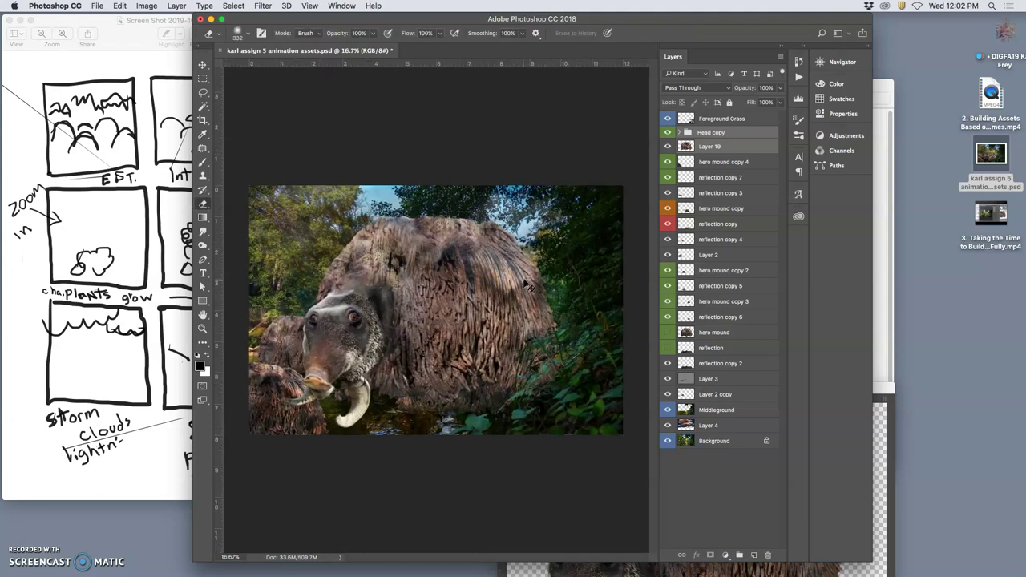
pyautogui.rightClick(674, 130)
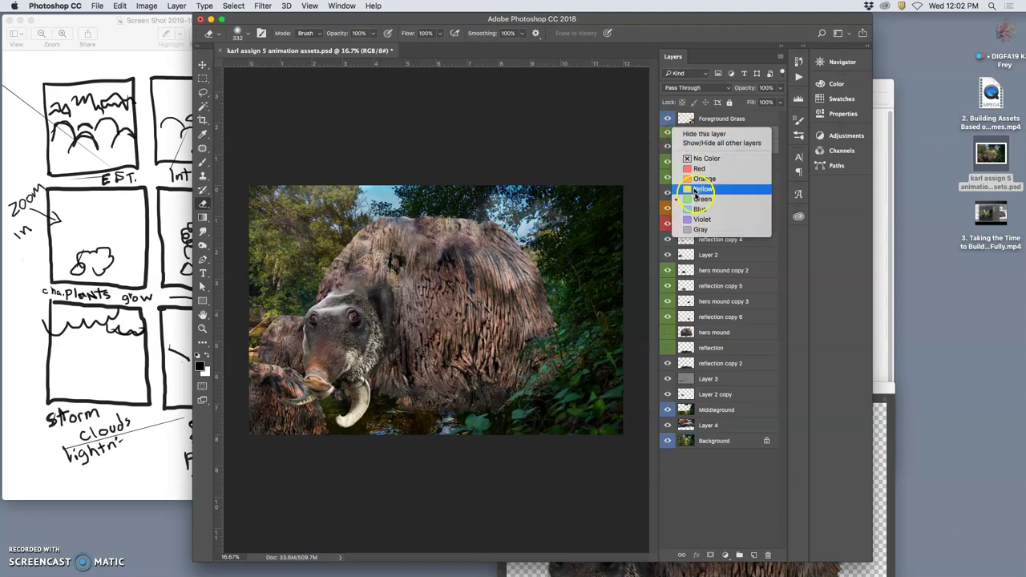
pyautogui.click(701, 219)
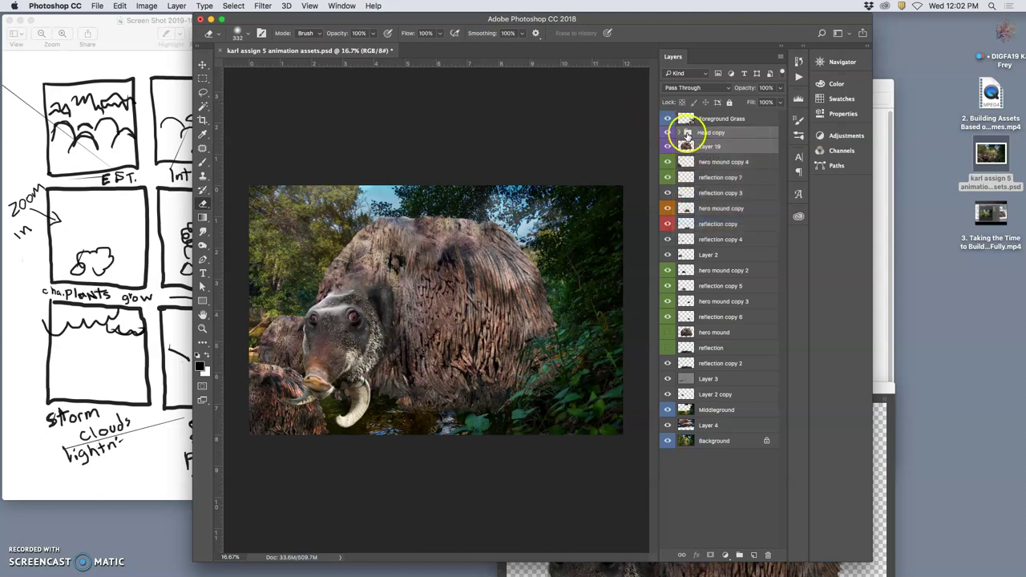
pyautogui.click(680, 132)
pyautogui.click(680, 132)
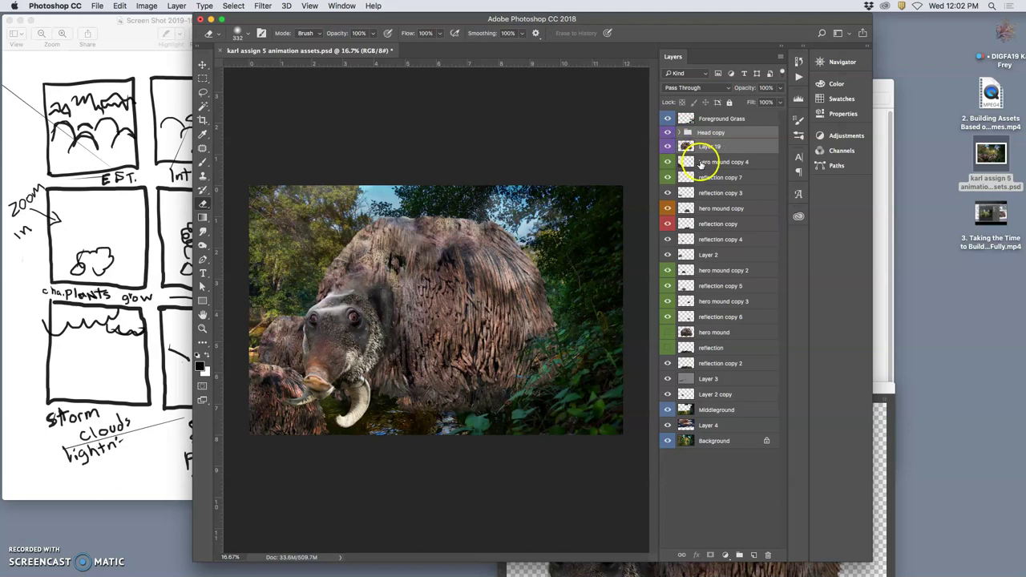
# Step: Group all layers from hero mound copy 4 down to Layer 2 copy and name the group Frame 1
pyautogui.click(702, 162)
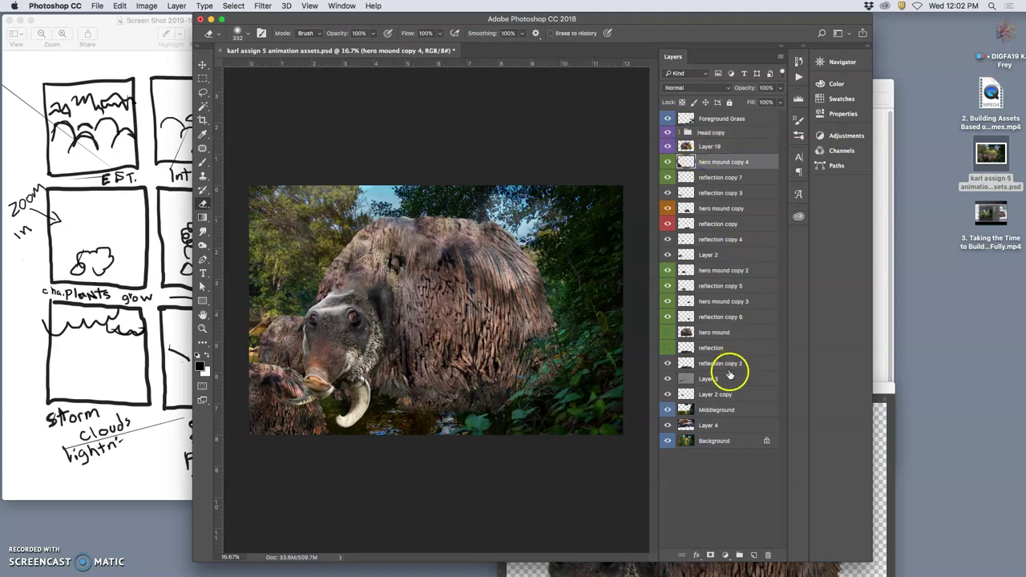
pyautogui.keyDown('shift'); pyautogui.click(722, 394); pyautogui.keyUp('shift')
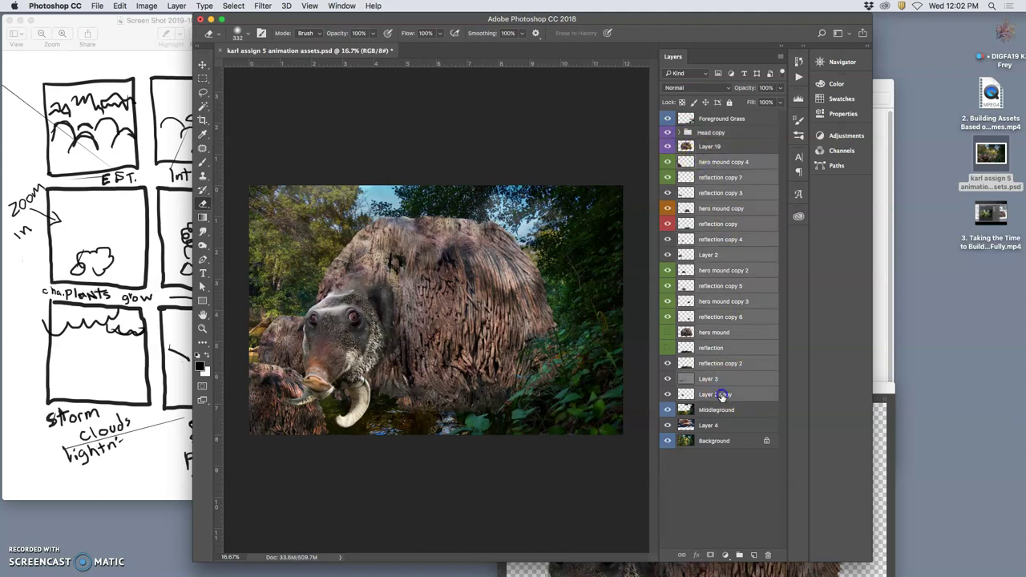
pyautogui.moveTo(733, 391); pyautogui.dragTo(739, 555)
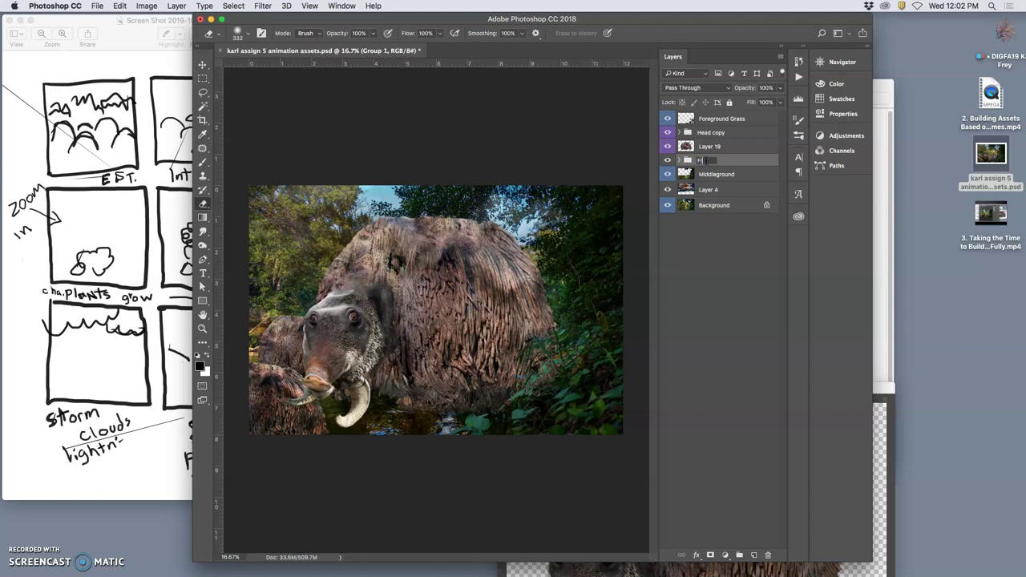
pyautogui.click(751, 217)
# Step: Toggle the Frame 1 group's visibility to compare the scene with and without the mounds
pyautogui.click(669, 163)
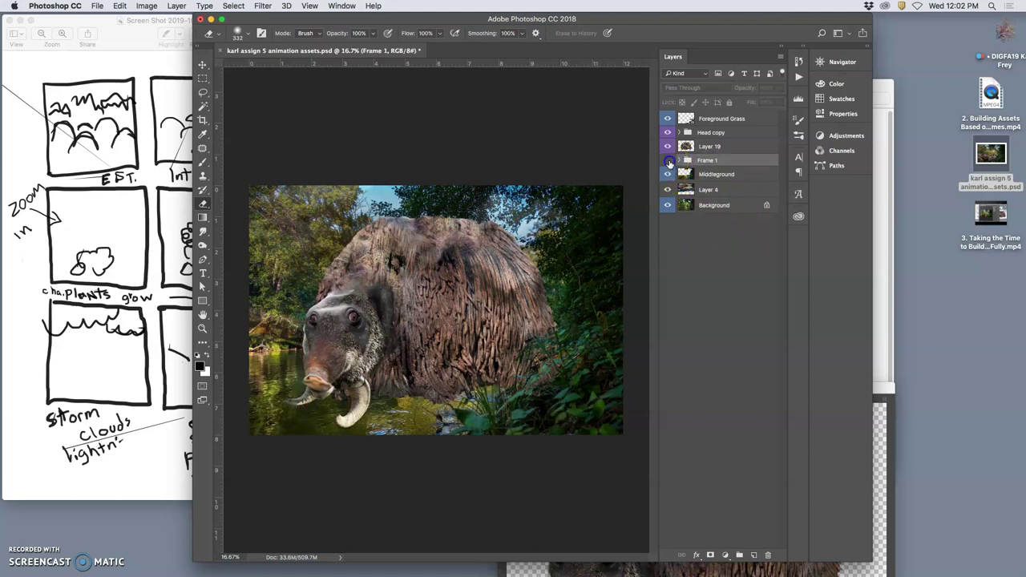
pyautogui.click(669, 163)
pyautogui.click(669, 162)
pyautogui.click(670, 163)
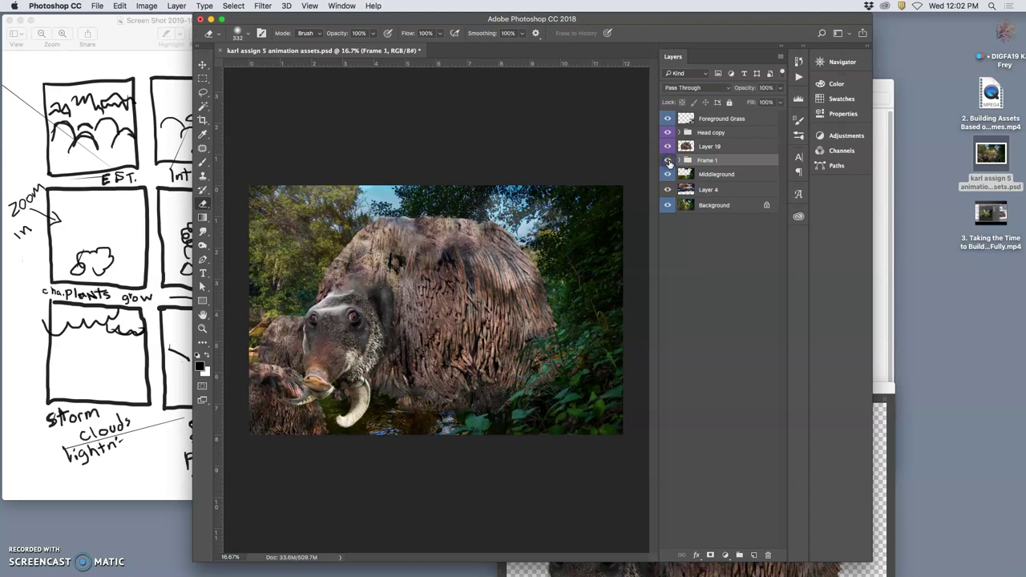
pyautogui.click(669, 163)
pyautogui.click(669, 163)
# Step: Expand the Head copy group and toggle its upper layers one by one to identify which head part each contains
pyautogui.click(712, 147)
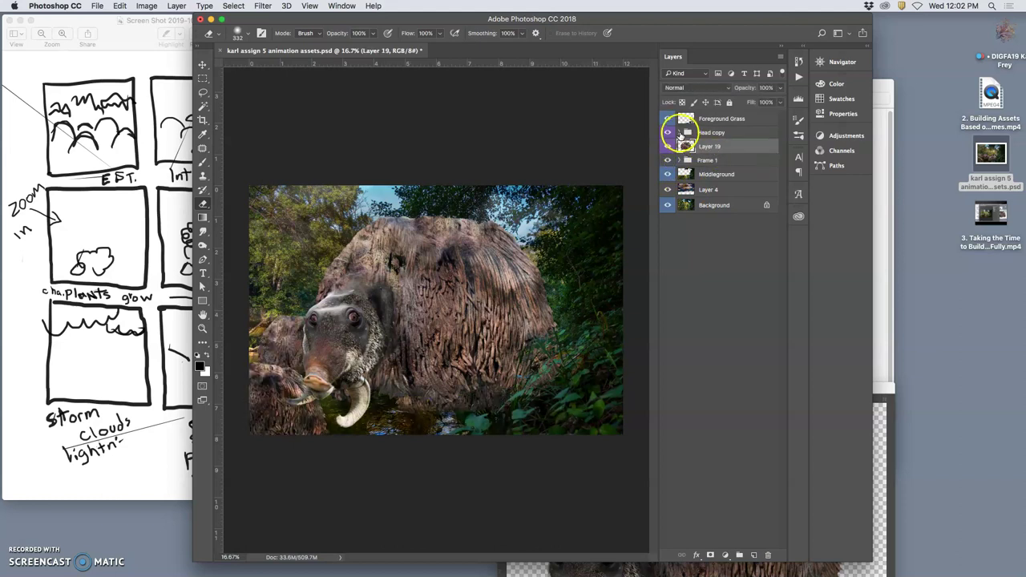
pyautogui.click(680, 133)
pyautogui.click(679, 133)
pyautogui.click(680, 133)
pyautogui.click(668, 146)
pyautogui.click(668, 146)
pyautogui.click(668, 163)
pyautogui.click(668, 177)
pyautogui.click(668, 178)
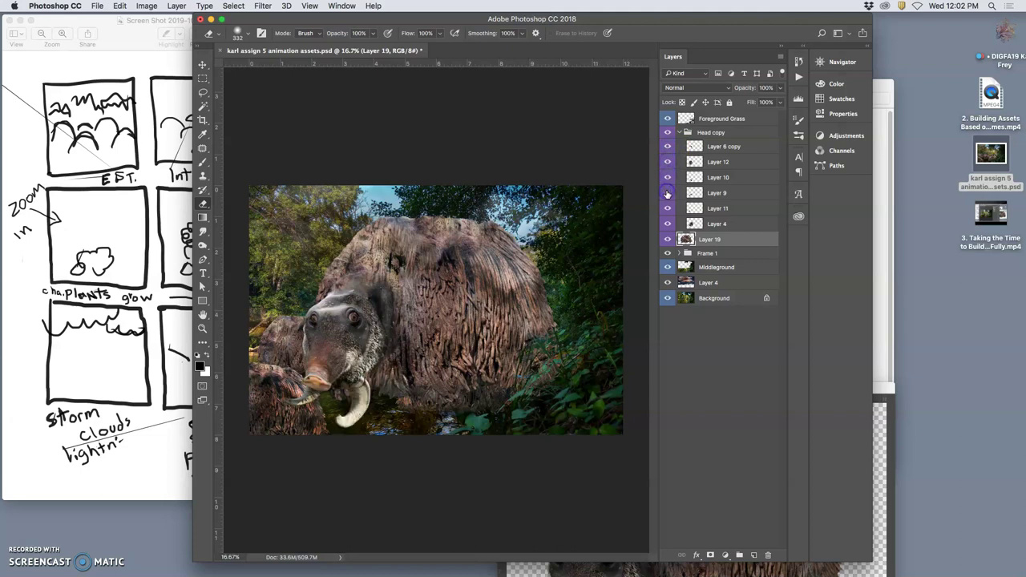
# Step: Rename Layer 9 as jaw and move it out of the Head copy group to directly below Layer 19
pyautogui.moveTo(717, 194); pyautogui.dragTo(721, 228)
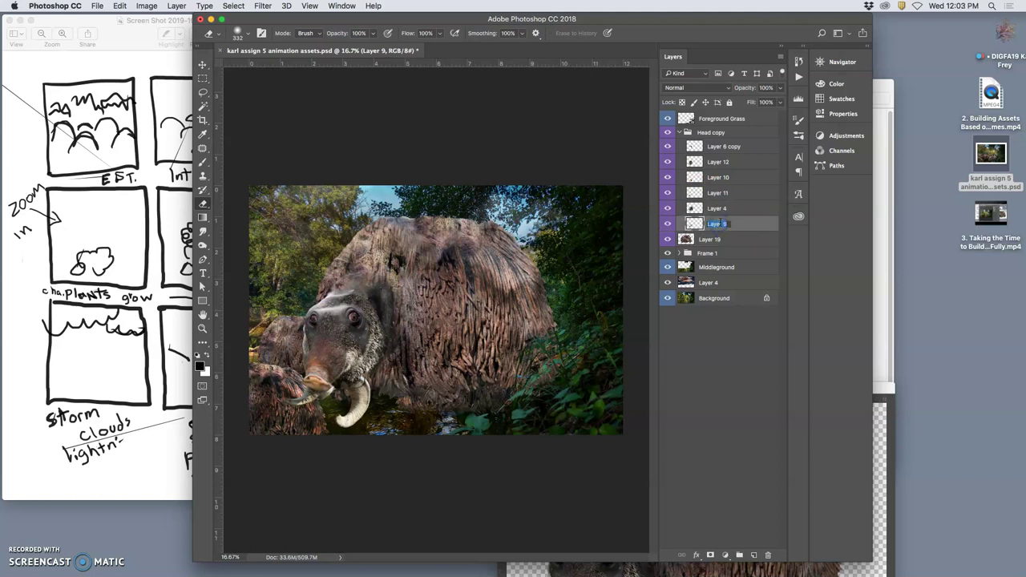
pyautogui.click(741, 228)
pyautogui.moveTo(715, 227)
pyautogui.mouseDown()
pyautogui.moveTo(713, 263)
pyautogui.moveTo(710, 233)
pyautogui.mouseUp()
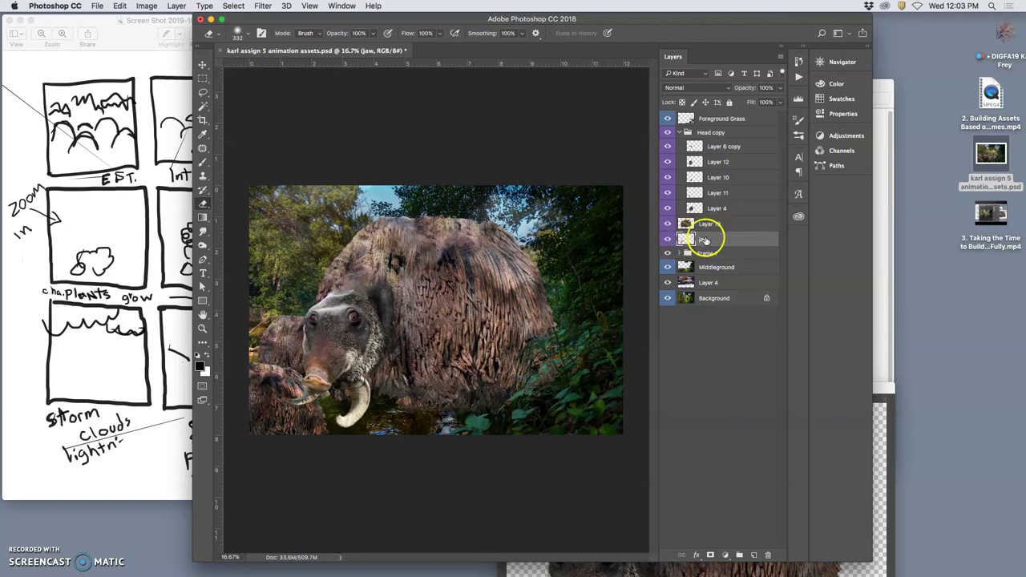
# Step: Duplicate the jaw layer, collapse the Head copy group and toggle the duplicate's visibility to check its effect, leaving it shown
pyautogui.press('super+j')
pyautogui.click(668, 241)
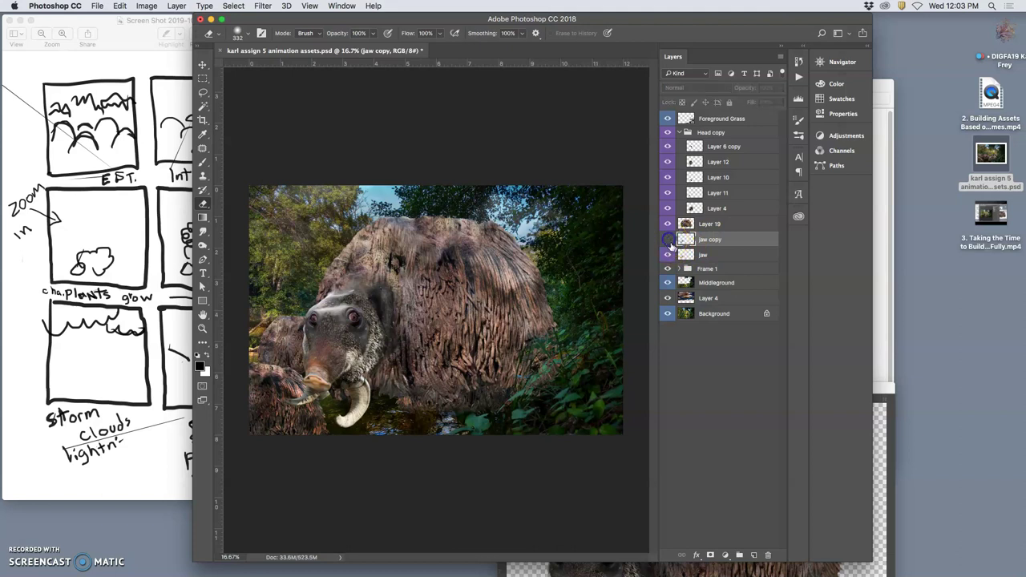
pyautogui.click(203, 64)
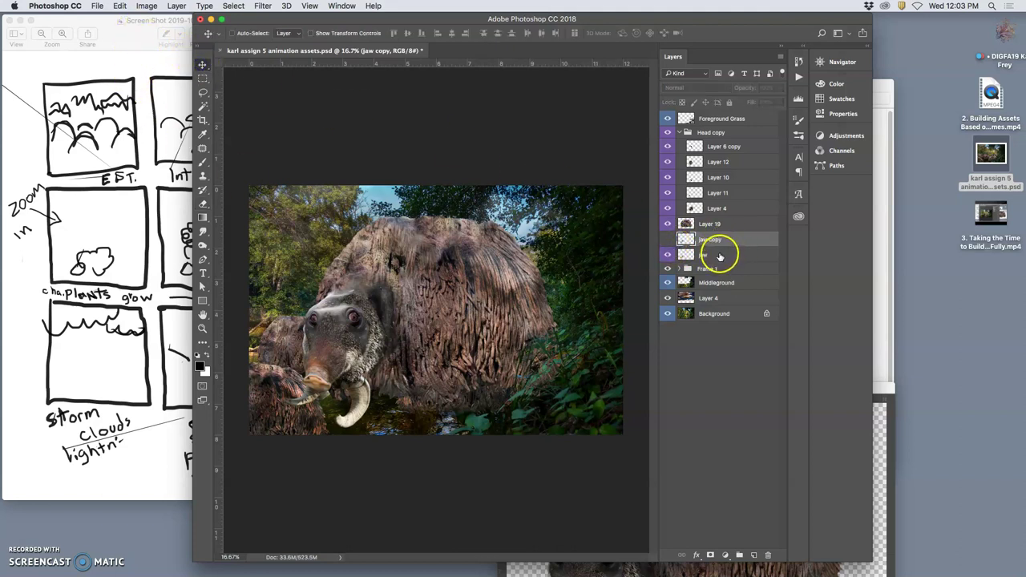
pyautogui.click(679, 133)
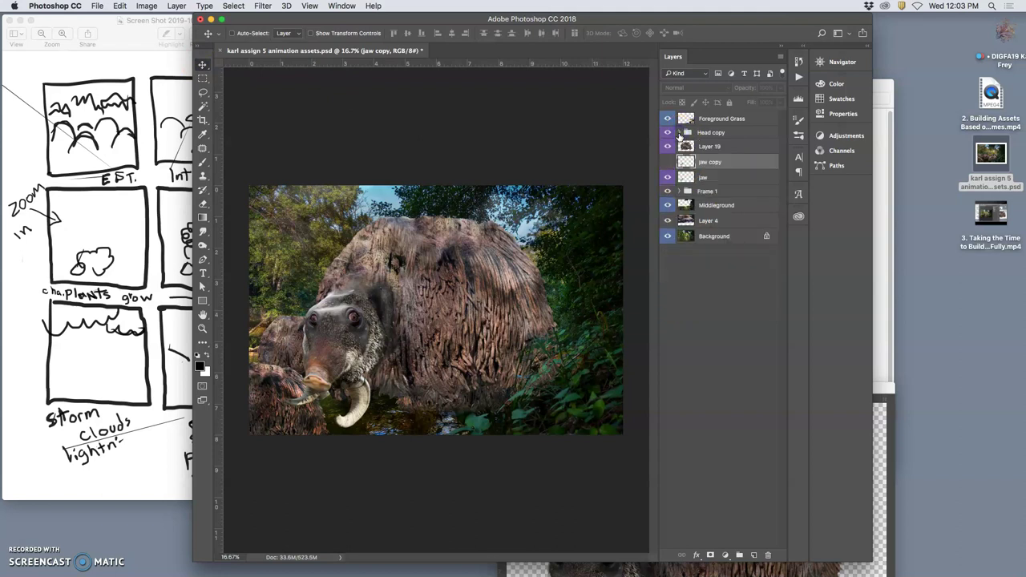
pyautogui.click(669, 162)
pyautogui.click(667, 163)
pyautogui.click(666, 163)
pyautogui.click(667, 163)
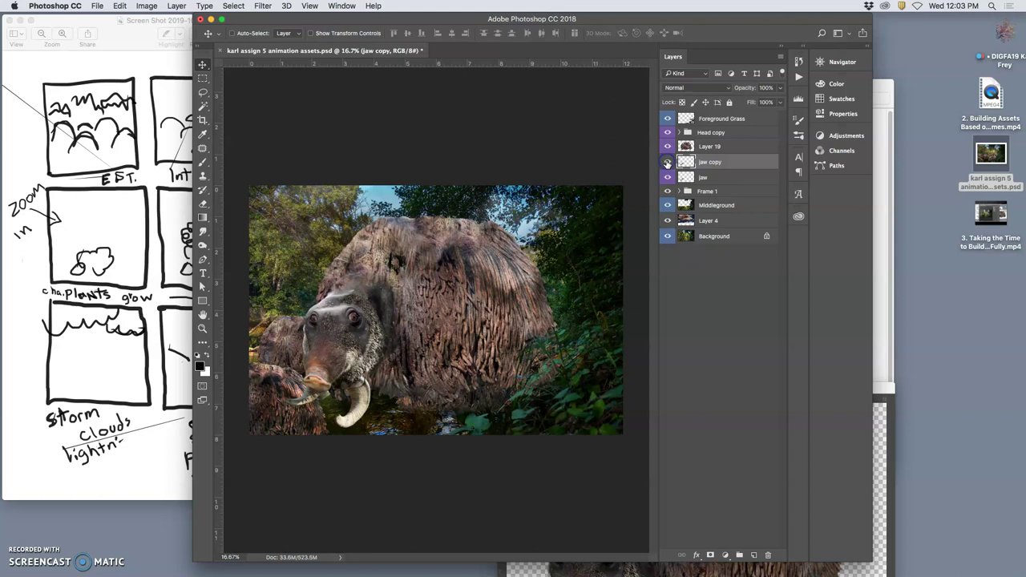
# Step: Move jaw copy above Layer 19 and into the Head copy group, between Layer 10 and Layer 11
pyautogui.moveTo(699, 164); pyautogui.dragTo(701, 152)
pyautogui.click(703, 151)
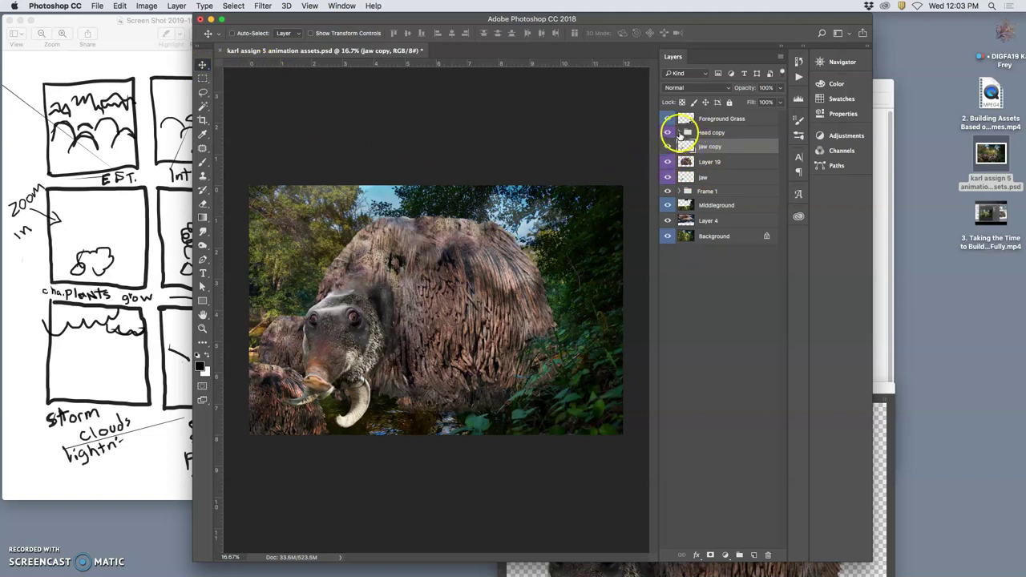
pyautogui.click(706, 149)
pyautogui.moveTo(686, 151); pyautogui.dragTo(700, 186)
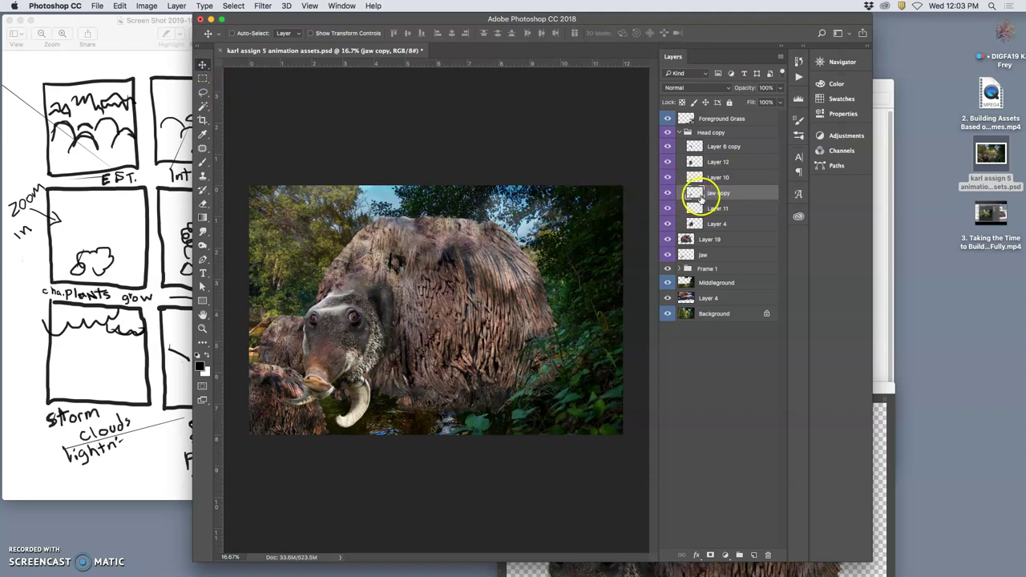
# Step: Duplicate jaw copy inside the Head copy group, hide the original and nudge the duplicate slightly on the creature's face
pyautogui.press('super+j')
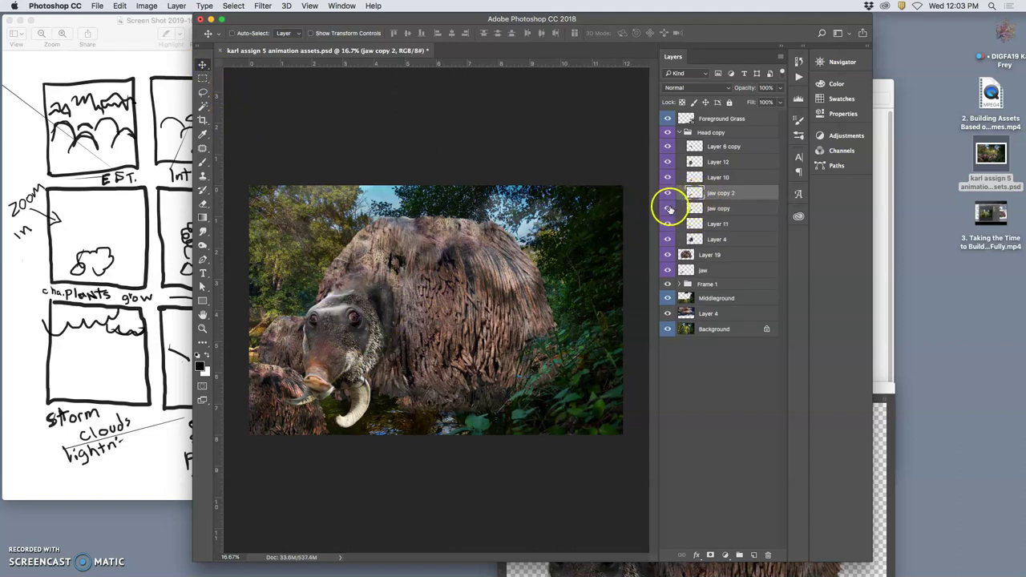
pyautogui.click(669, 209)
pyautogui.moveTo(338, 393); pyautogui.dragTo(329, 397)
# Step: Examine the creature's mouth up close, show jaw copy again and toggle Layer 11 to check which part it holds
pyautogui.press('super+equal')
pyautogui.press('super+equal')
pyautogui.press('super+equal')
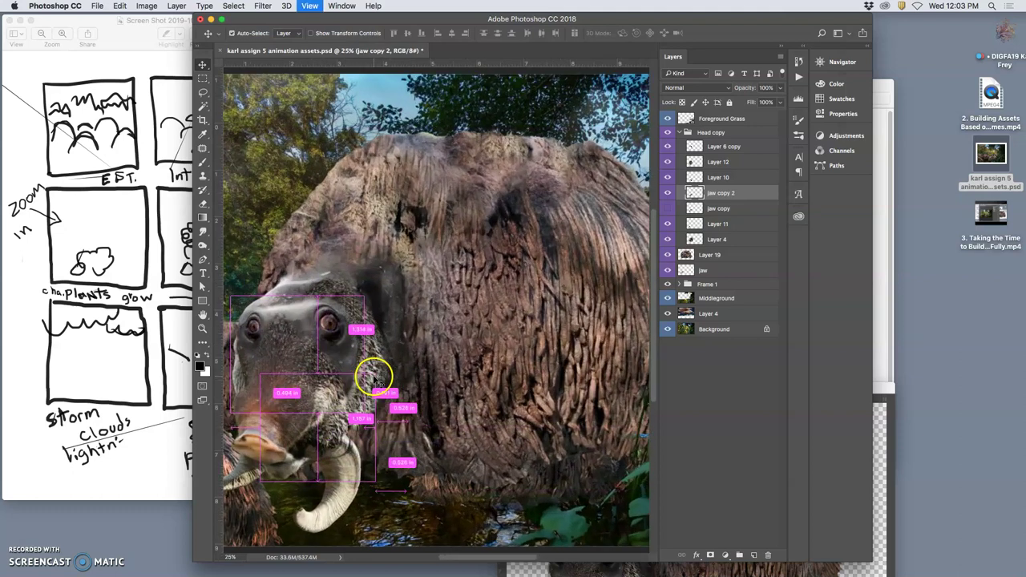
pyautogui.hscroll(-4, 373, 378)
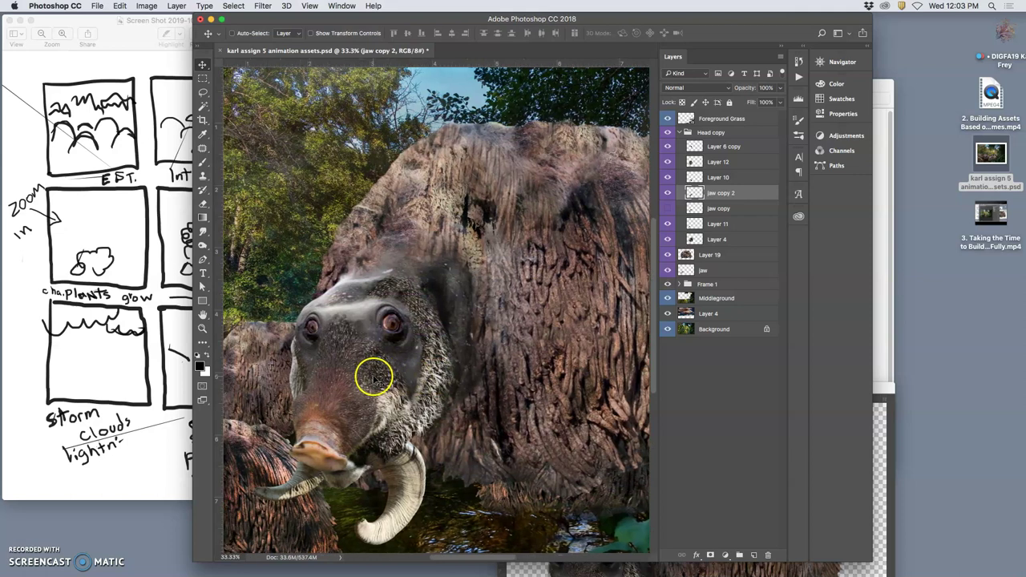
pyautogui.click(666, 198)
pyautogui.click(666, 201)
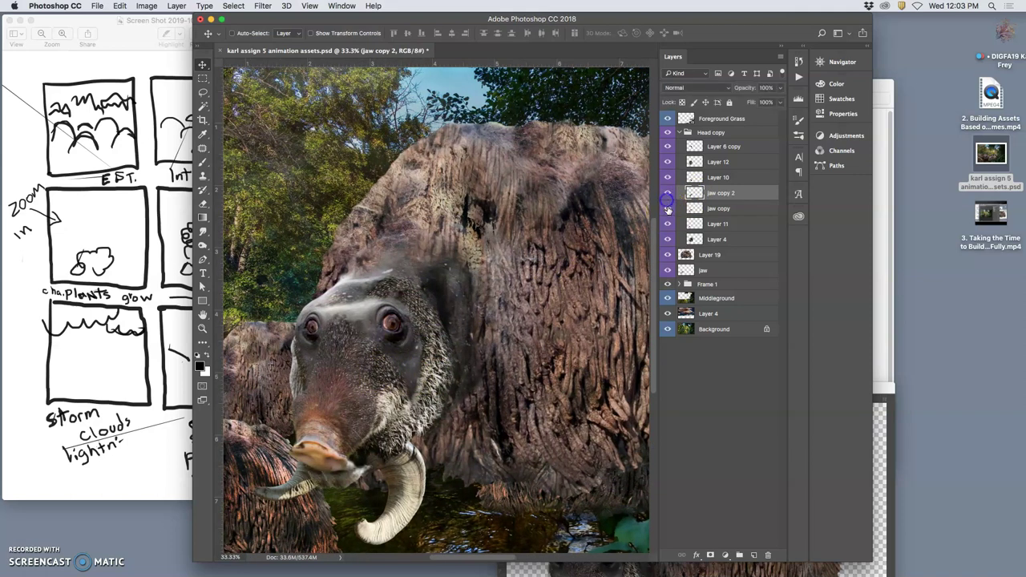
pyautogui.click(667, 223)
pyautogui.click(667, 224)
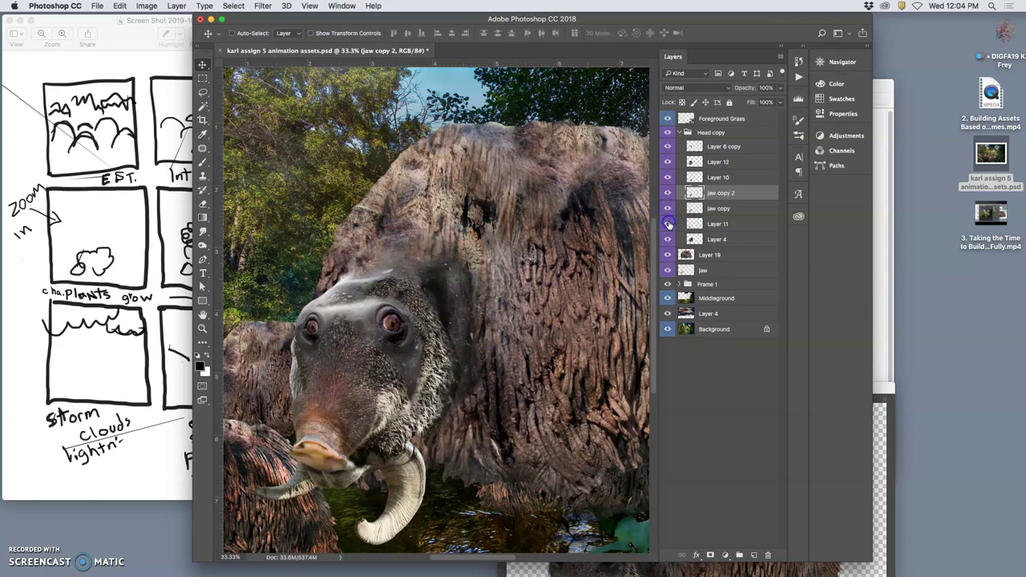
# Step: Duplicate jaw copy 2 in the Head copy group and nudge the duplicate slightly down and outward under the snout
pyautogui.click(669, 178)
pyautogui.click(669, 179)
pyautogui.click(706, 198)
pyautogui.press('super+j')
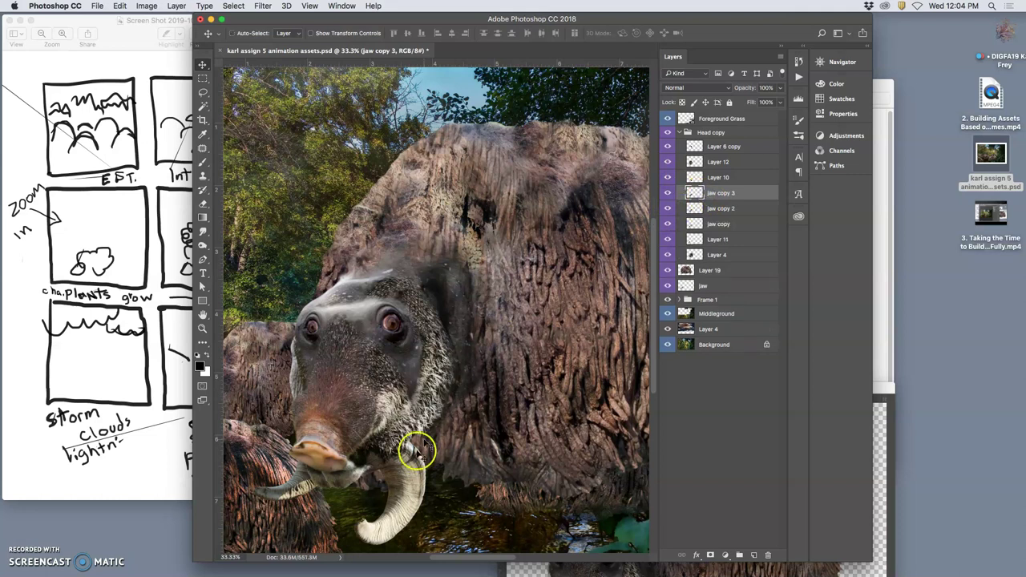
pyautogui.moveTo(349, 479); pyautogui.dragTo(338, 483)
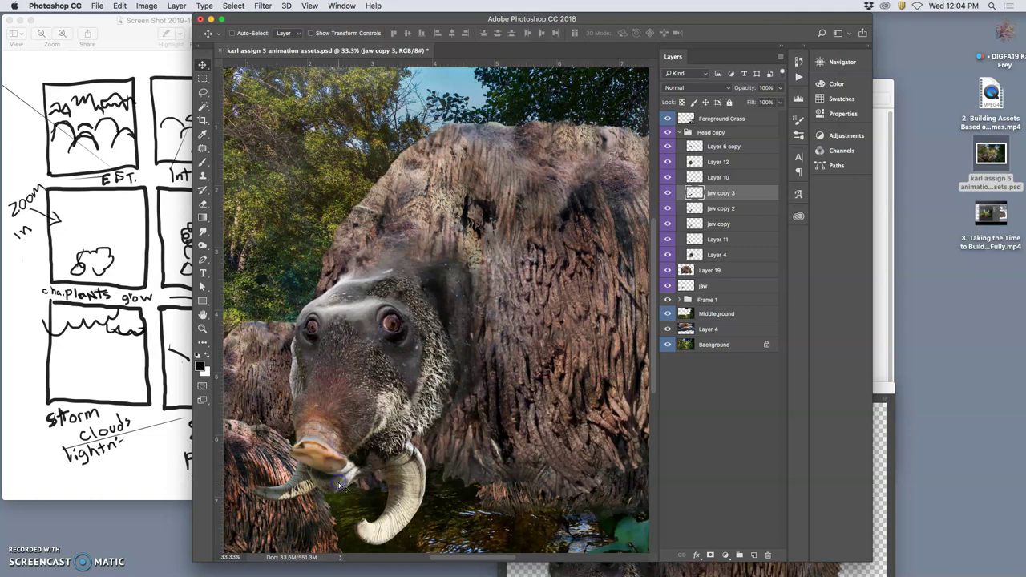
# Step: Hide jaw copy 3, jaw copy 2 and jaw copy, and toggle Layer 11 to check which part it holds
pyautogui.click(669, 195)
pyautogui.click(669, 208)
pyautogui.click(670, 209)
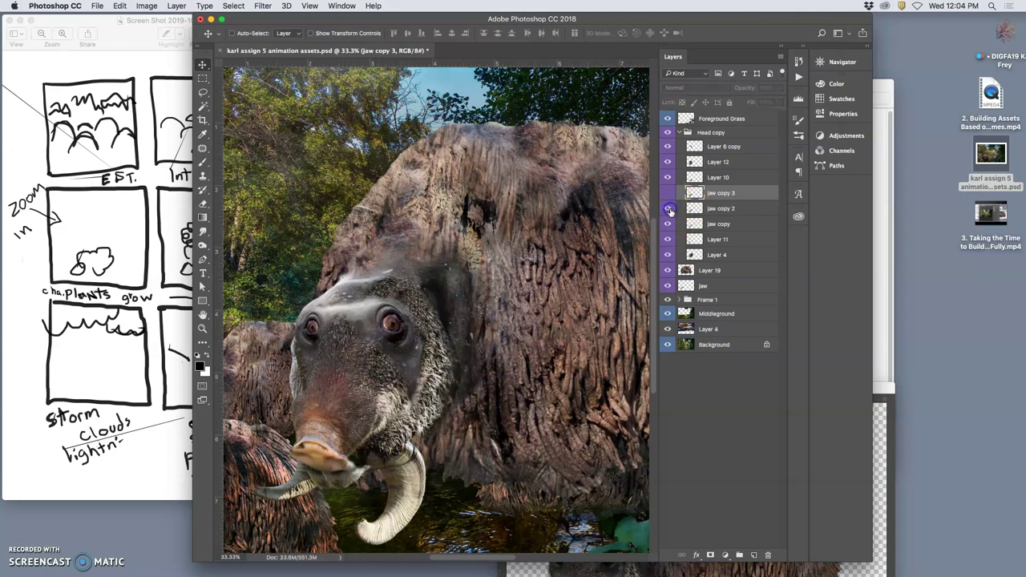
pyautogui.click(669, 208)
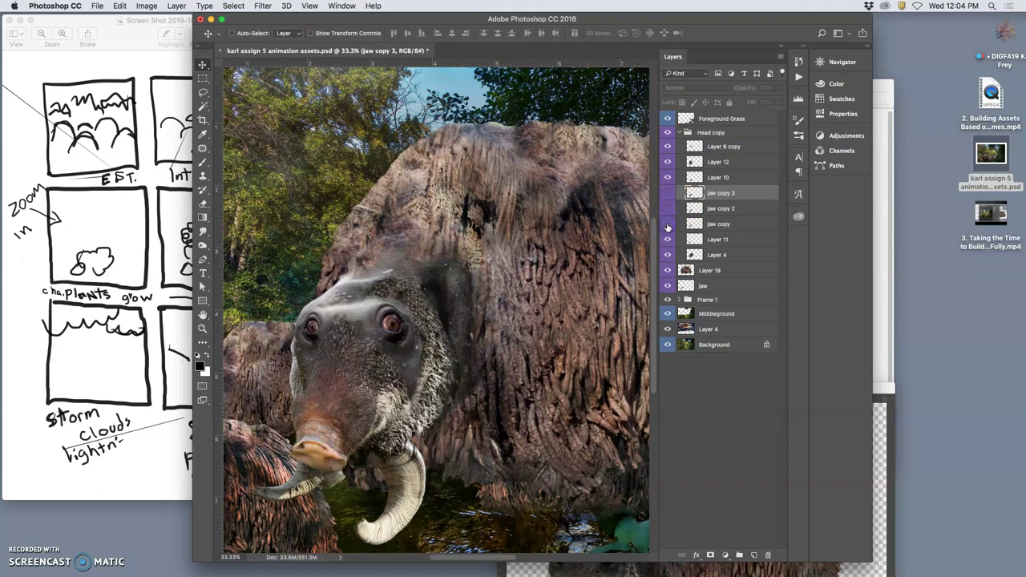
pyautogui.click(667, 240)
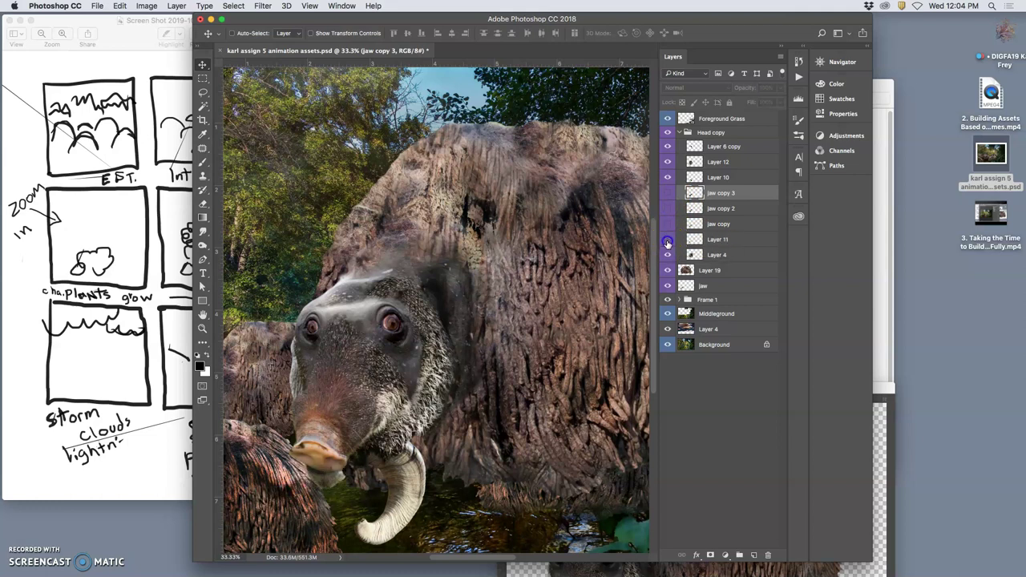
pyautogui.click(668, 241)
# Step: Move the jaw layer into the Head copy group above jaw copy 3 and position it under the creature's snout
pyautogui.moveTo(707, 286); pyautogui.dragTo(707, 190)
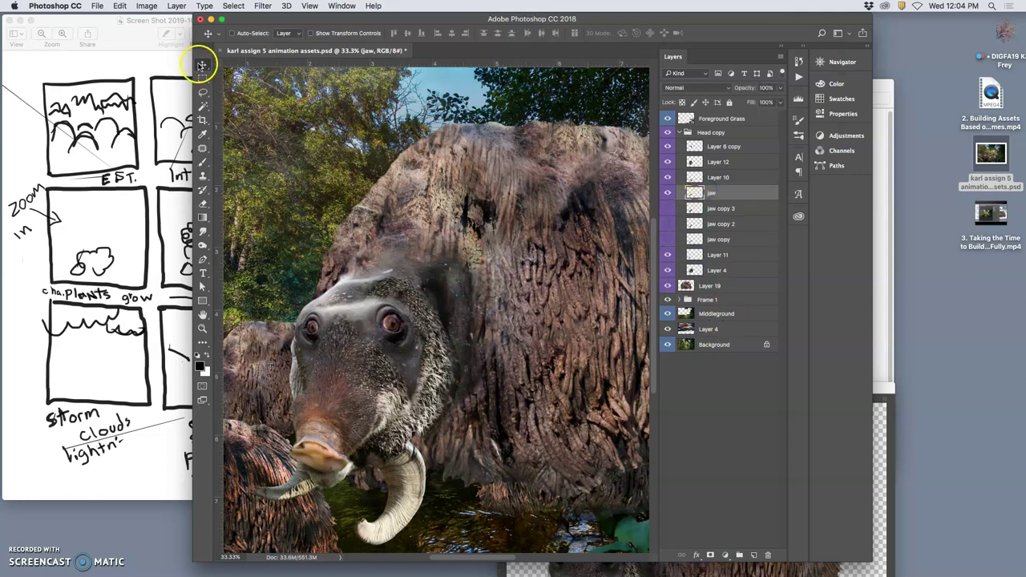
pyautogui.moveTo(321, 473); pyautogui.dragTo(341, 478)
pyautogui.moveTo(344, 478); pyautogui.dragTo(348, 477)
# Step: Rotate the jaw layer slightly with Free Transform and toggle its visibility to compare, leaving it shown
pyautogui.press('super+t')
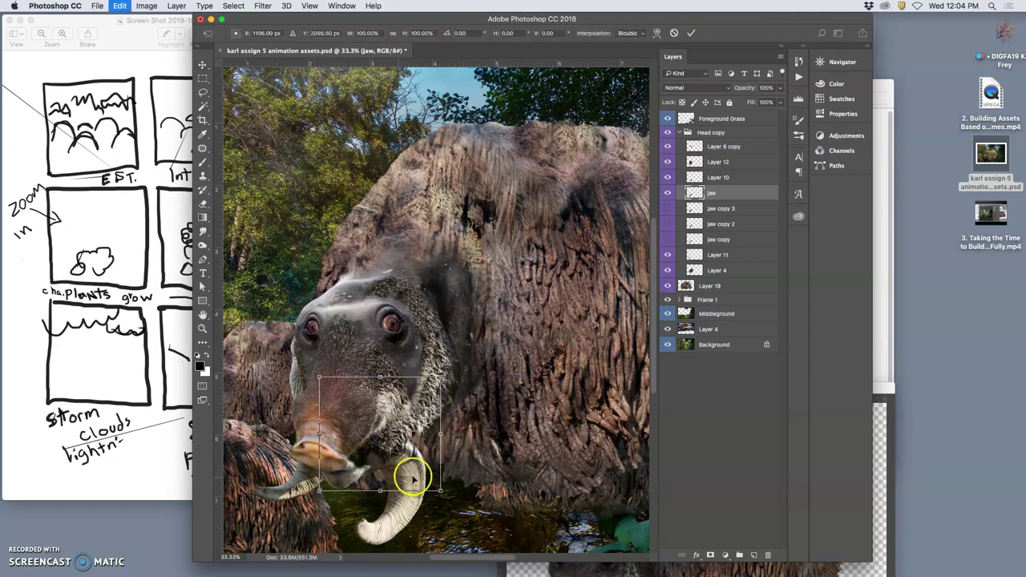
pyautogui.moveTo(458, 374); pyautogui.dragTo(454, 369)
pyautogui.press('Return')
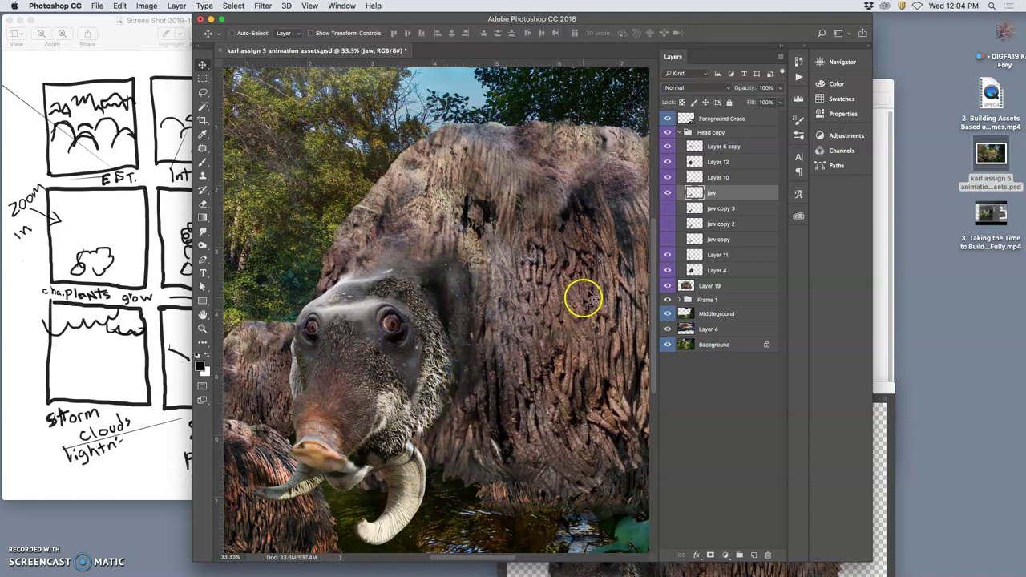
pyautogui.click(667, 194)
pyautogui.click(667, 194)
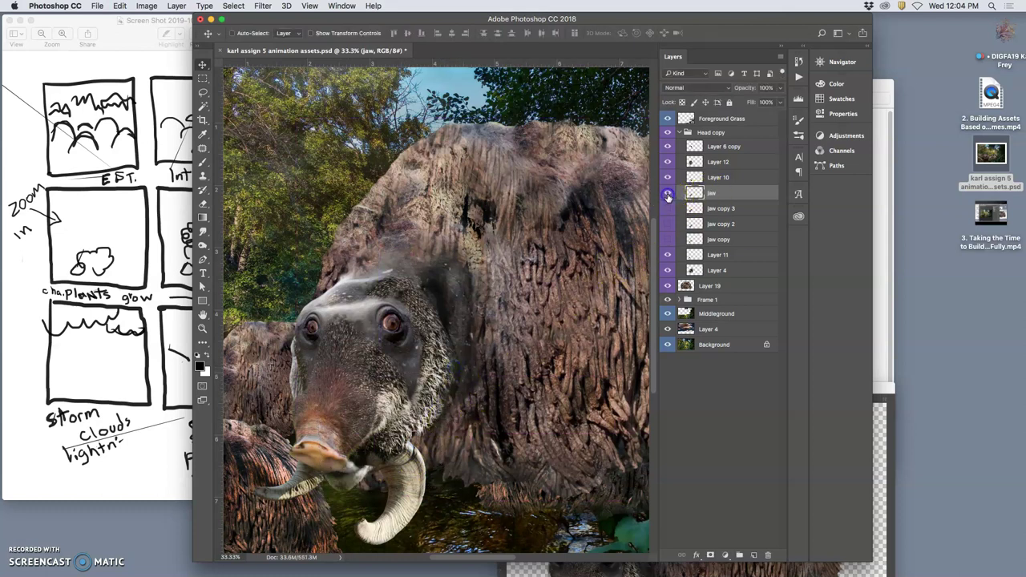
# Step: Merge Layer 10, Layer 12 and Layer 6 copy in the Head copy group into one layer
pyautogui.click(715, 178)
pyautogui.keyDown('shift'); pyautogui.click(713, 145); pyautogui.keyUp('shift')
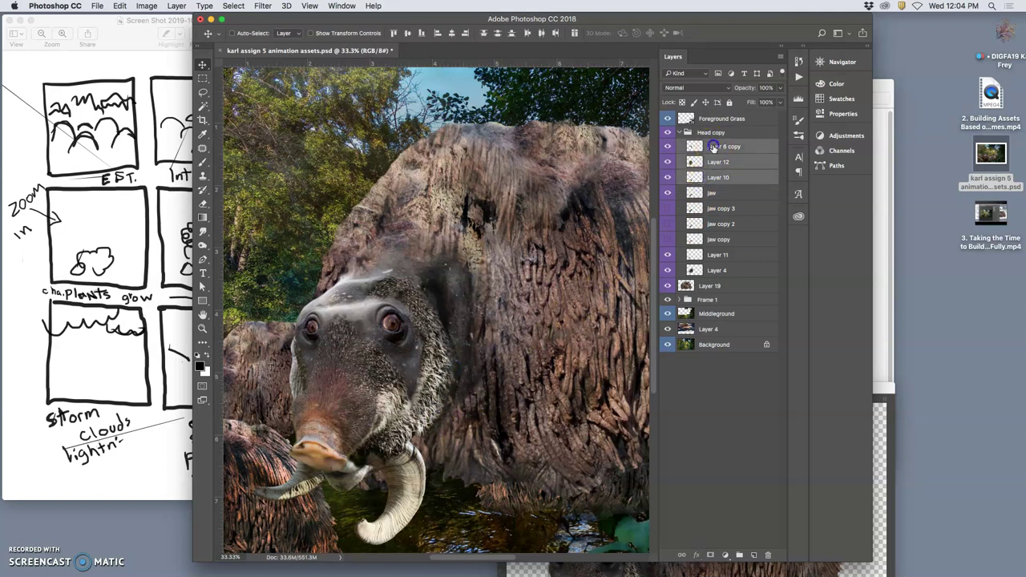
pyautogui.press('super+e')
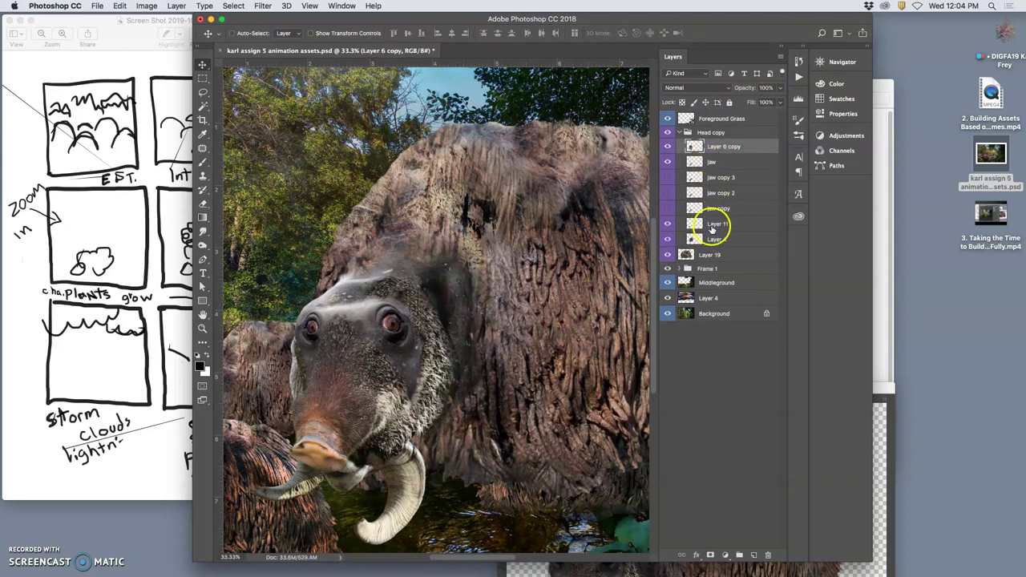
# Step: Check Layer 11's content, then merge it with Layer 4 inside the Head copy group
pyautogui.click(668, 226)
pyautogui.click(668, 226)
pyautogui.click(711, 224)
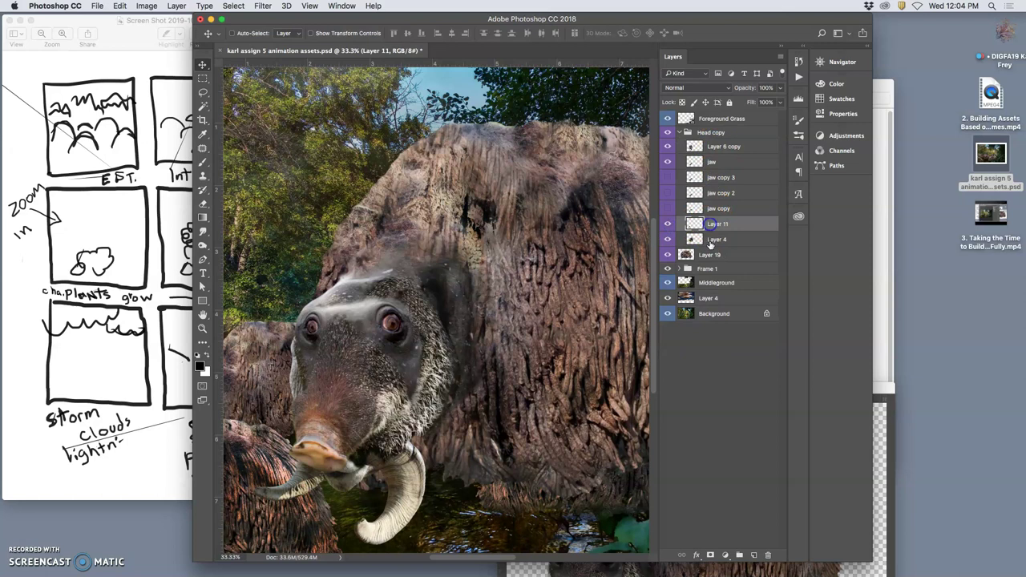
pyautogui.click(710, 242)
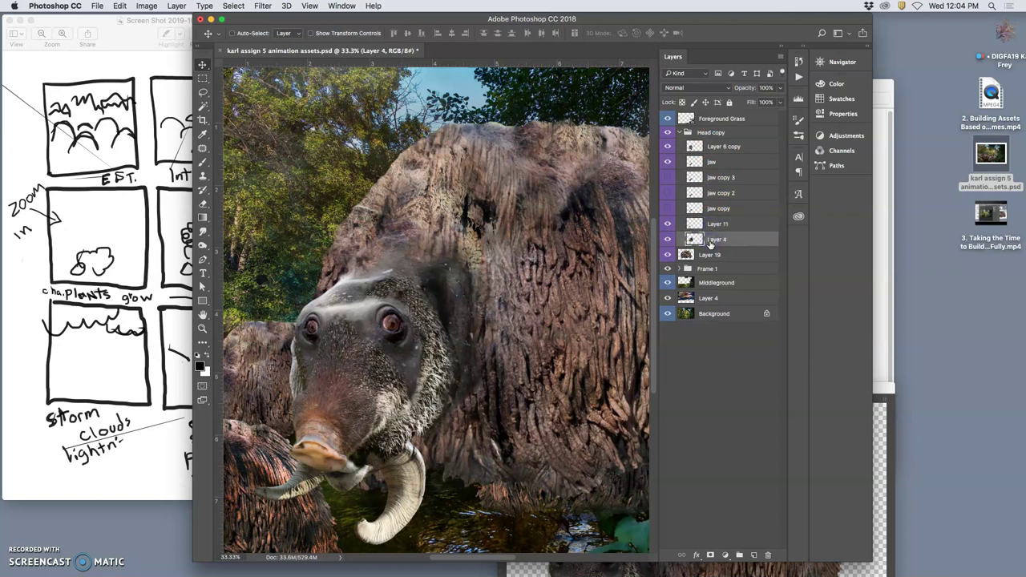
pyautogui.click(710, 225)
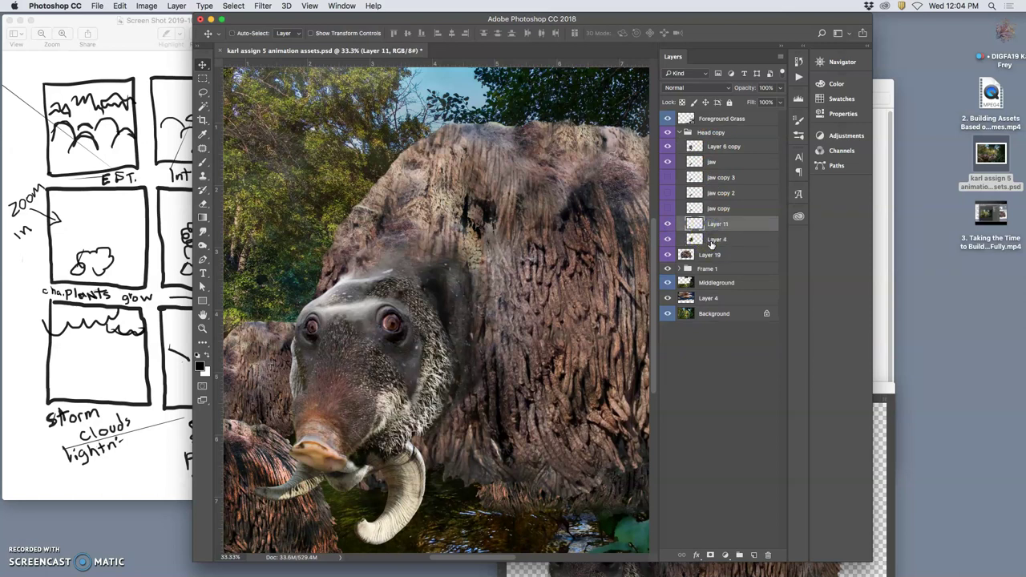
pyautogui.keyDown('shift'); pyautogui.click(711, 240); pyautogui.keyUp('shift')
pyautogui.hotkey('ctrl', 'e')
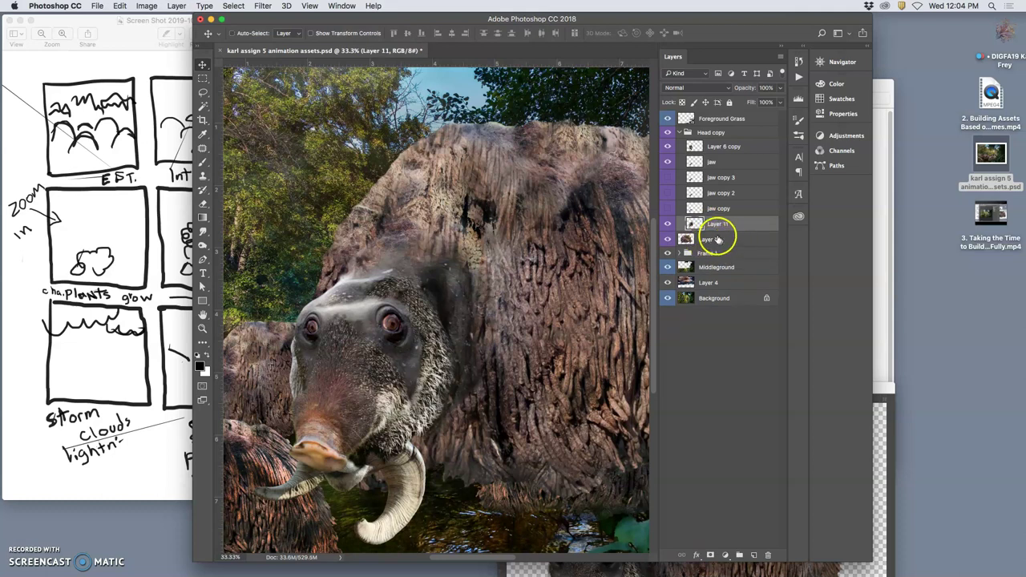
# Step: Preview the jaw motion by showing the four jaw layers one at a time, ending with only jaw copy shown
pyautogui.click(667, 164)
pyautogui.click(668, 177)
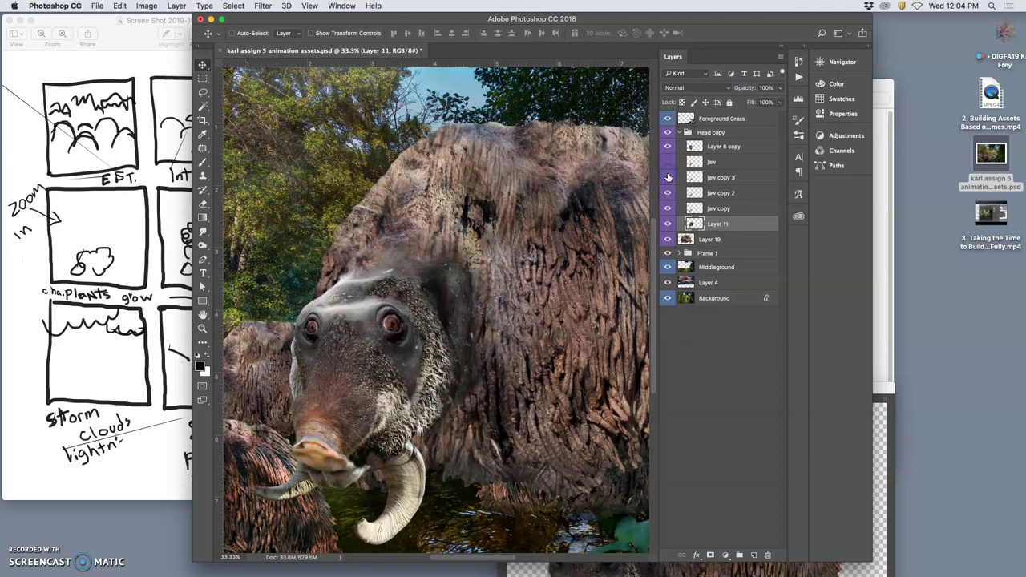
pyautogui.click(668, 193)
pyautogui.click(668, 209)
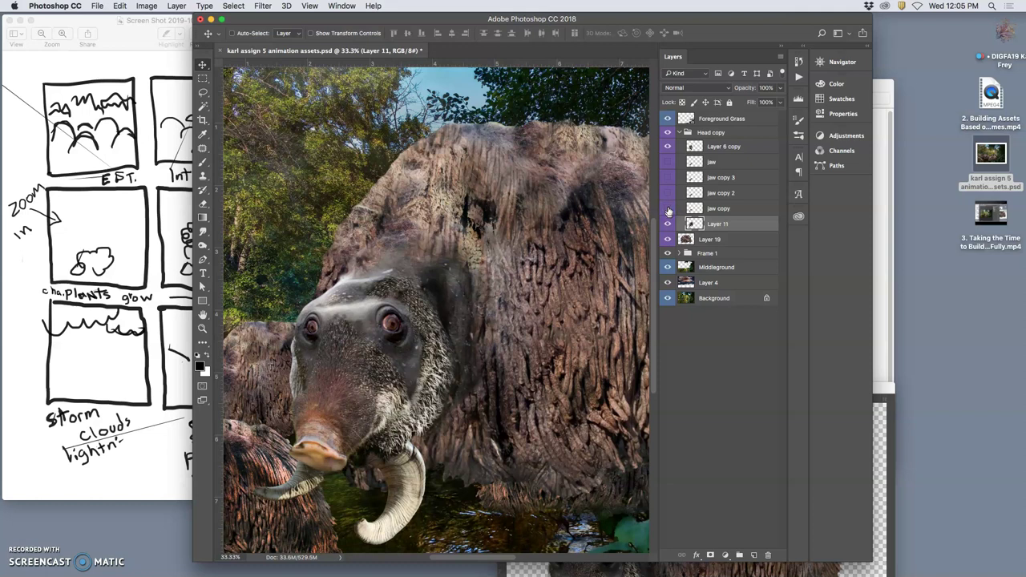
pyautogui.click(668, 162)
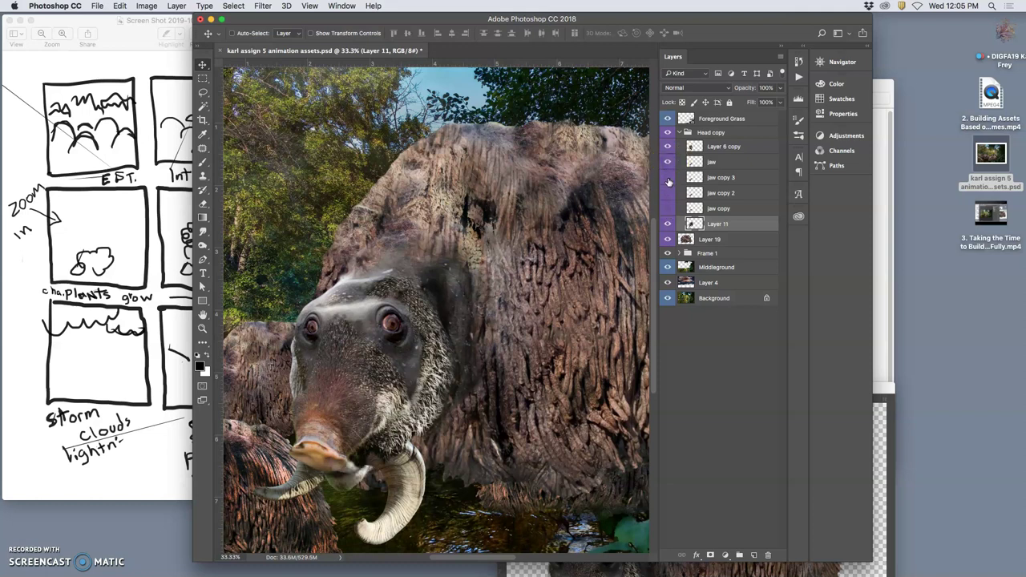
pyautogui.click(668, 163)
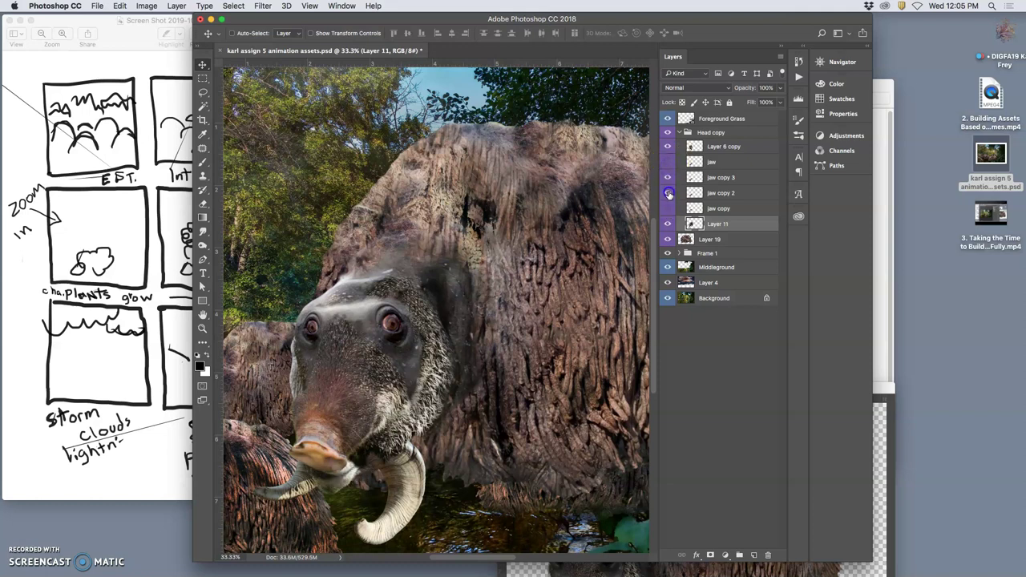
pyautogui.click(667, 180)
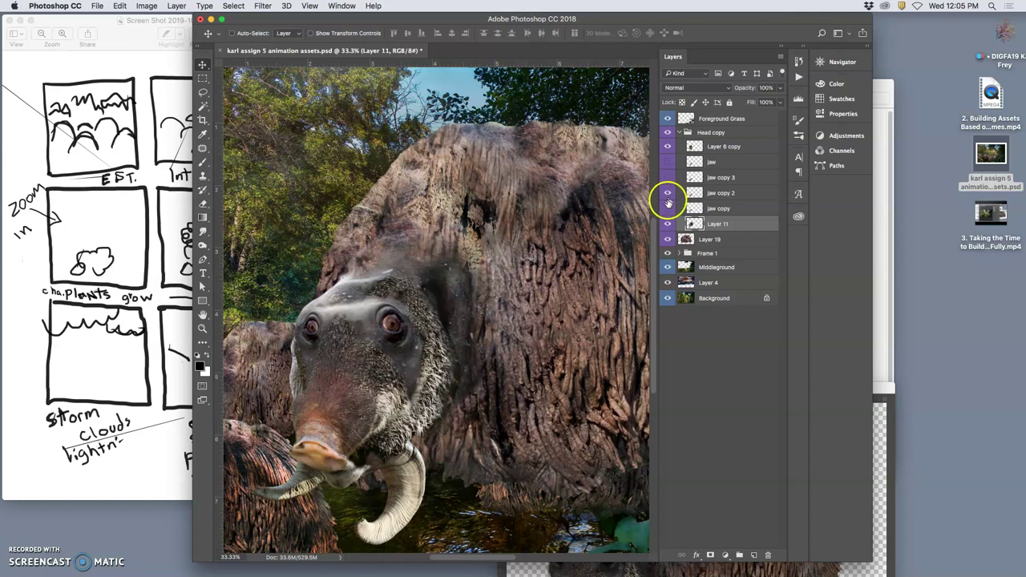
pyautogui.click(668, 203)
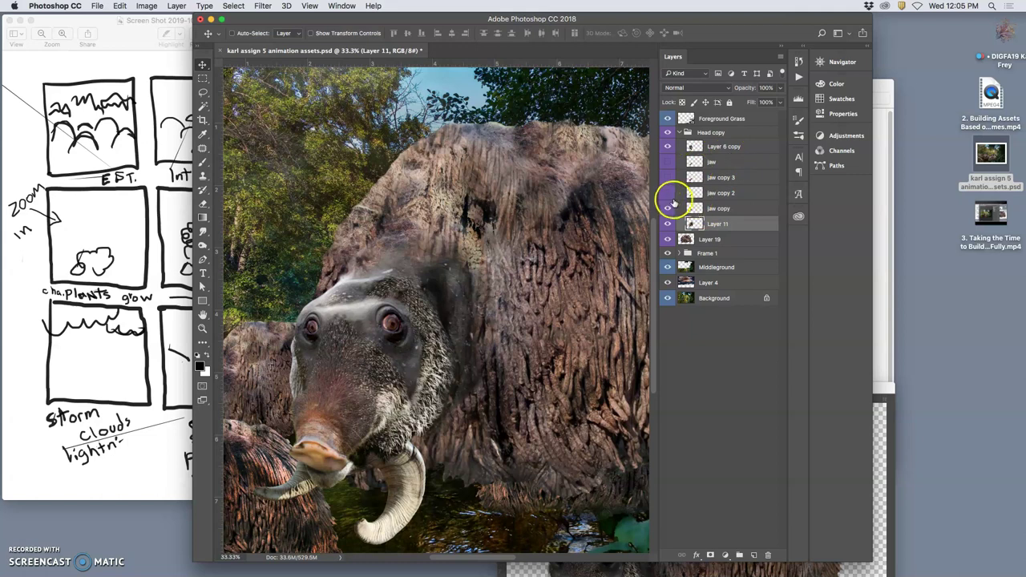
# Step: Group the jaw layer and its three copies inside Head copy and name the new group Jaw motion cycle
pyautogui.click(719, 164)
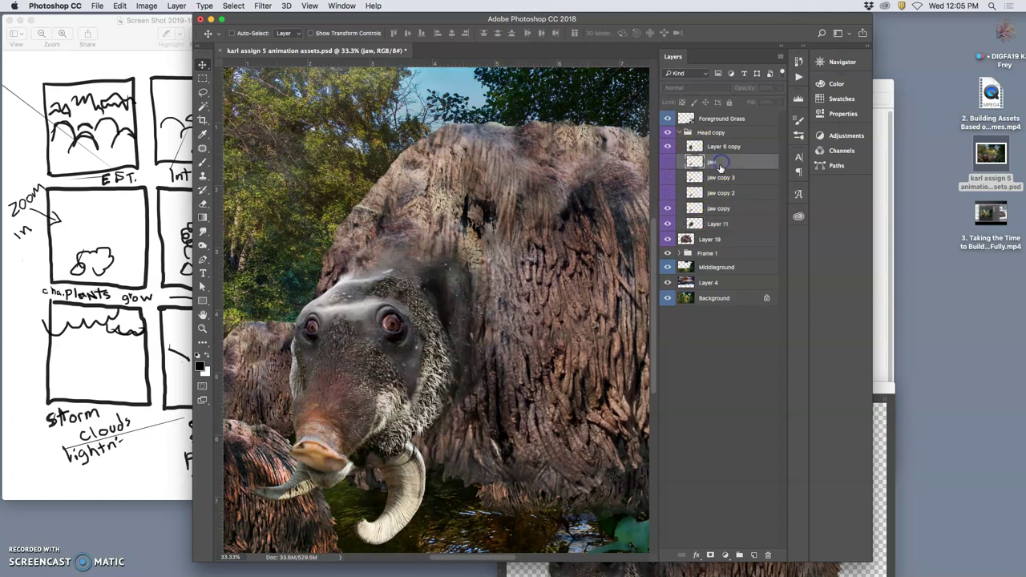
pyautogui.keyDown('shift'); pyautogui.click(721, 212); pyautogui.keyUp('shift')
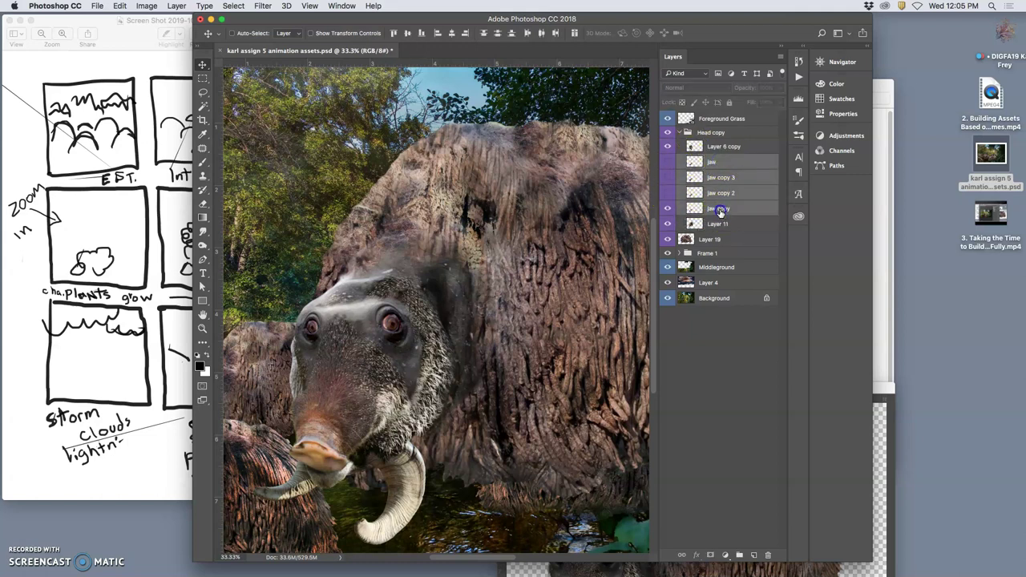
pyautogui.click(739, 556)
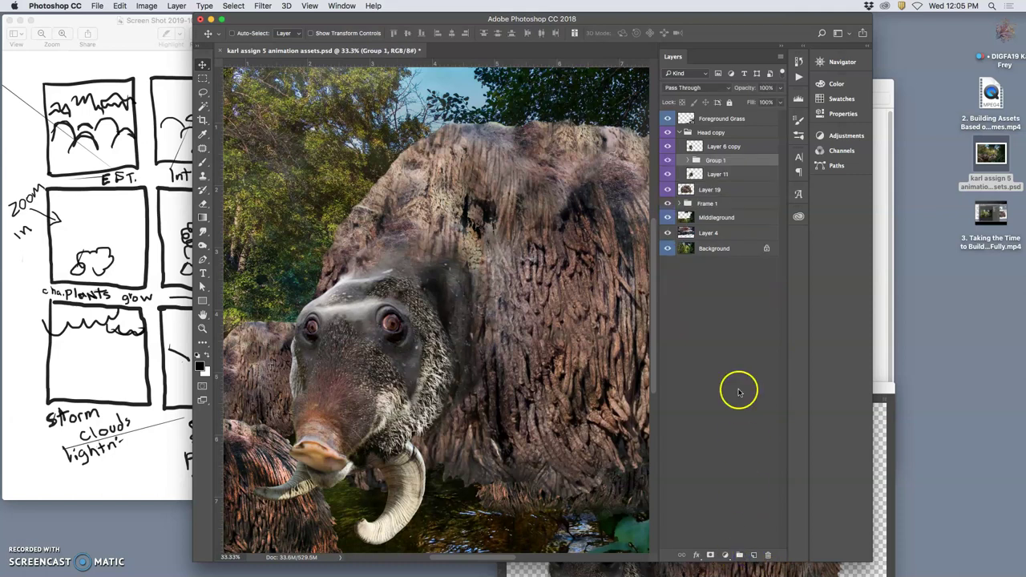
pyautogui.click(680, 133)
pyautogui.click(679, 133)
pyautogui.doubleClick(711, 160)
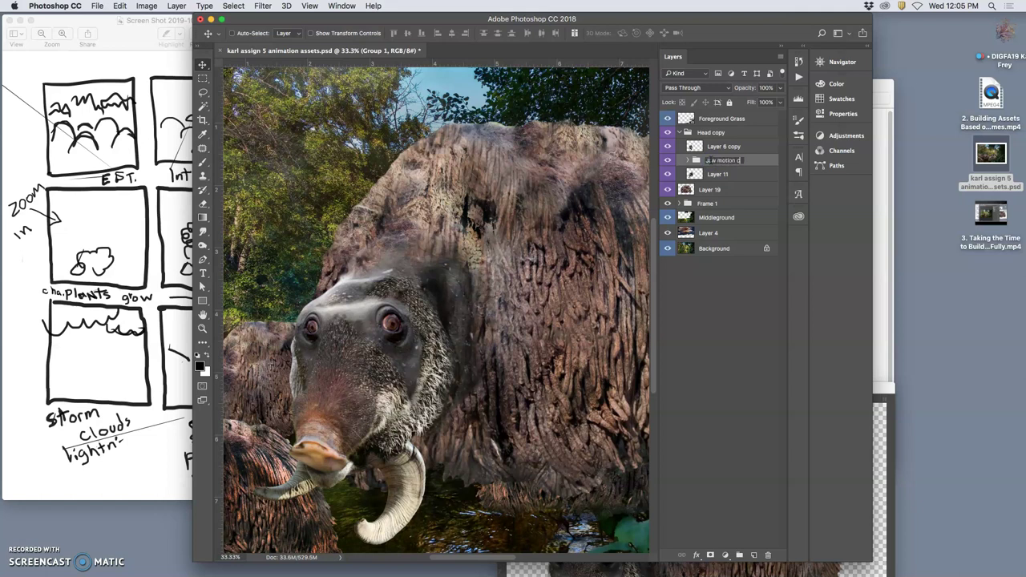
pyautogui.press('Return')
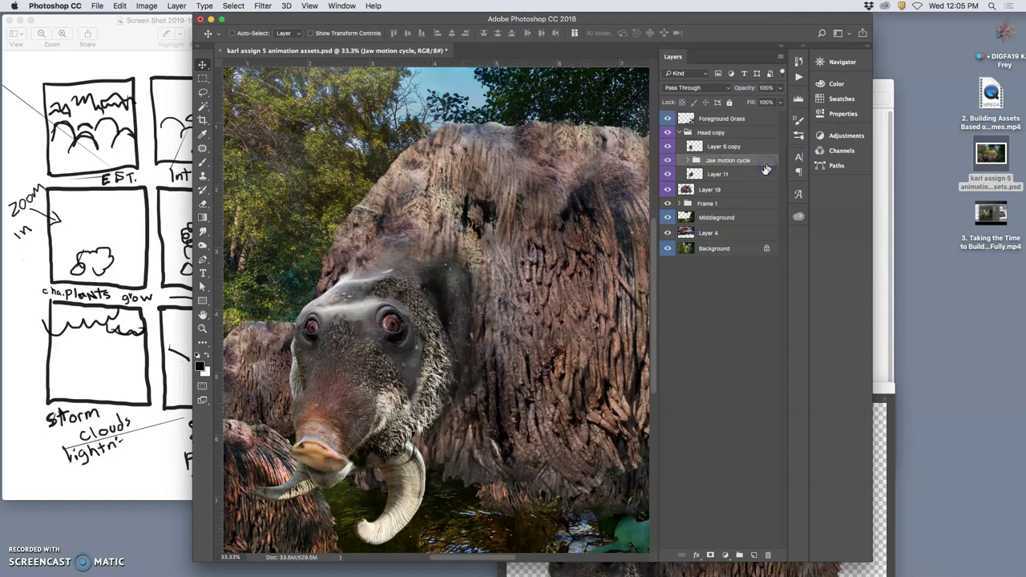
# Step: Expand Jaw motion cycle, toggle its jaw layers to preview the positions, and collapse the Head copy group
pyautogui.click(687, 160)
pyautogui.click(667, 188)
pyautogui.click(668, 162)
pyautogui.click(668, 162)
pyautogui.click(668, 222)
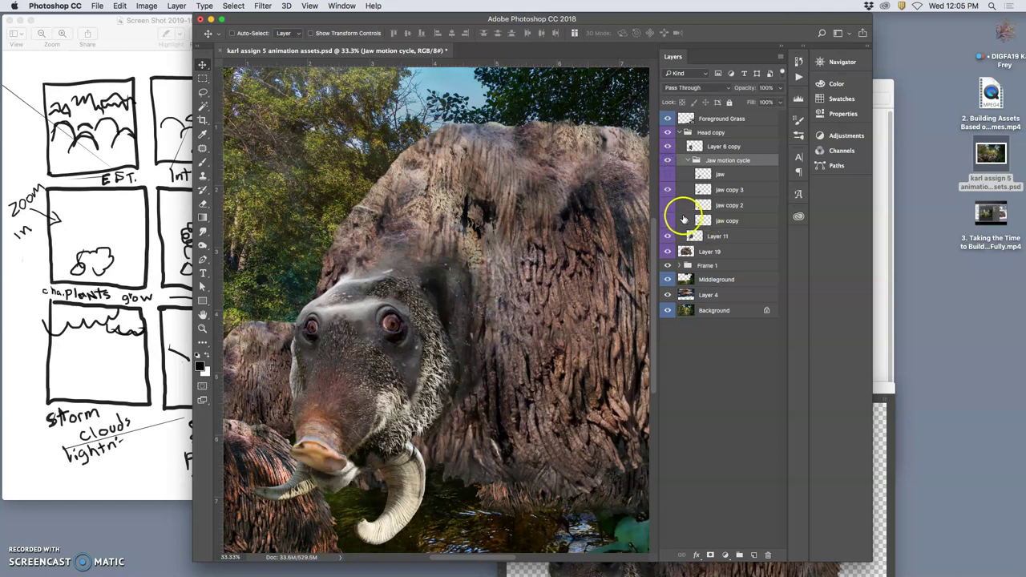
pyautogui.click(679, 132)
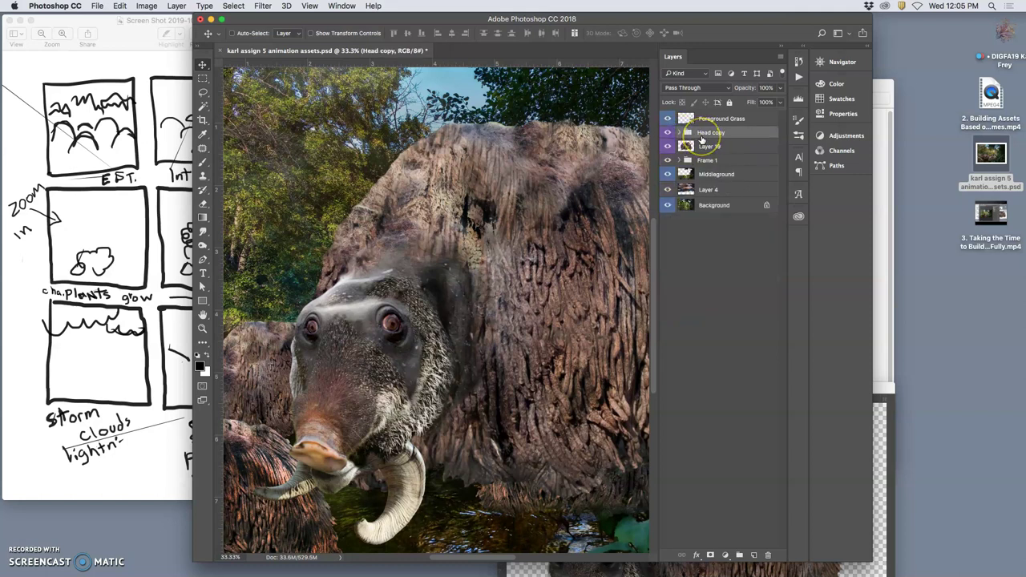
# Step: Free-transform the Head copy group, rotating it clockwise about 5° and moving it slightly down and to the left
pyautogui.moveTo(691, 138); pyautogui.dragTo(711, 137)
pyautogui.press('super+minus')
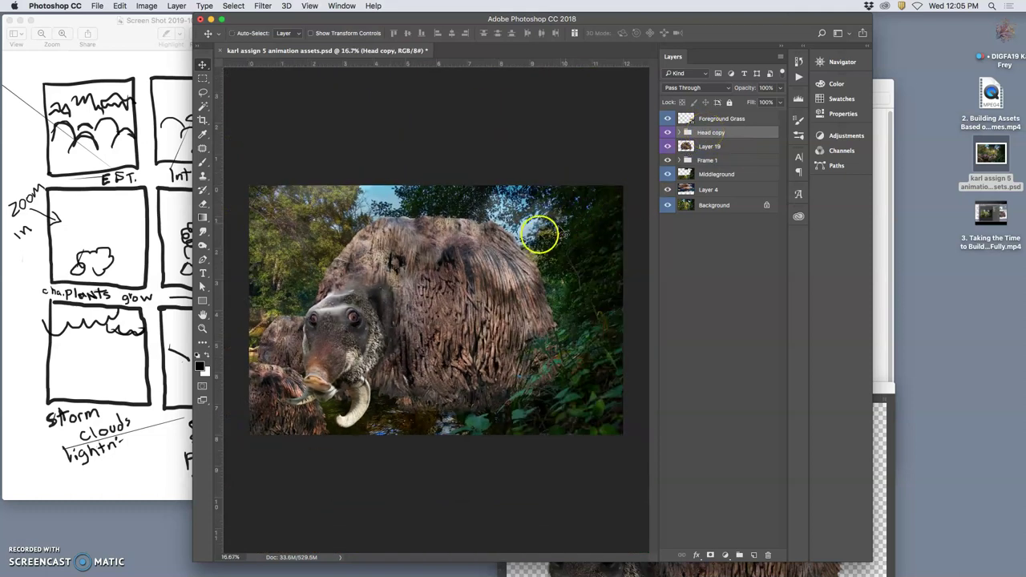
pyautogui.moveTo(711, 132); pyautogui.dragTo(699, 144)
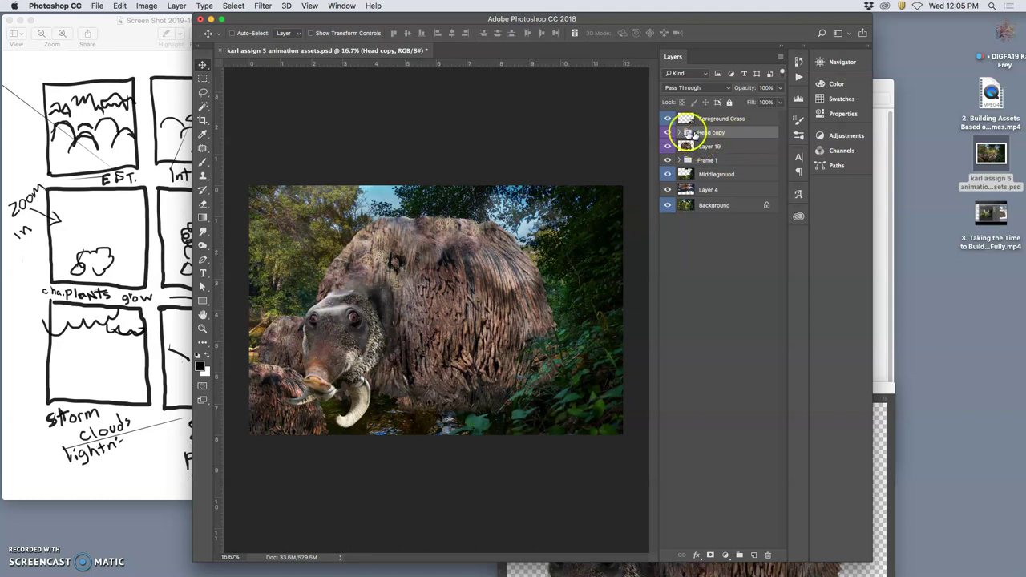
pyautogui.click(121, 6)
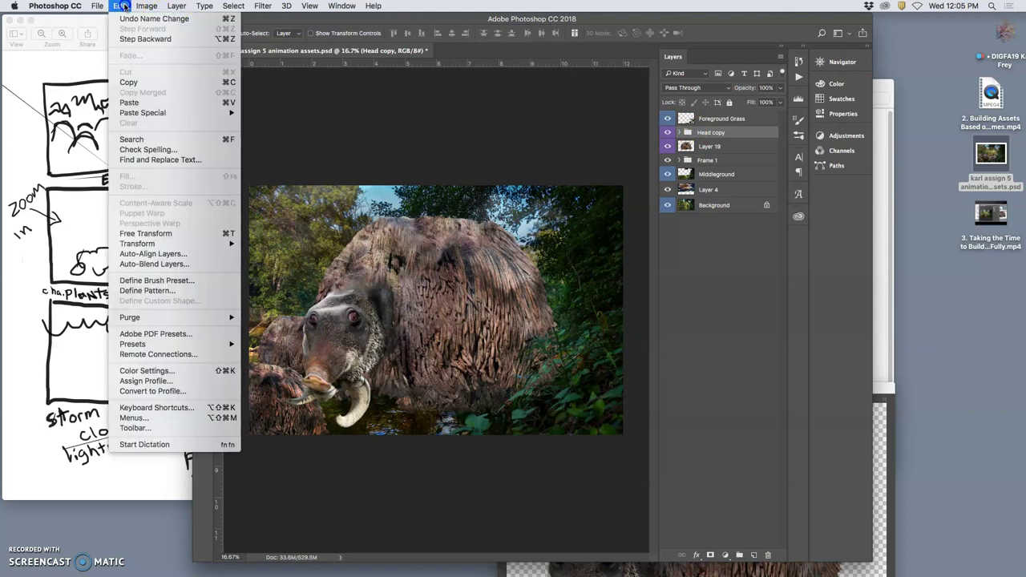
pyautogui.click(124, 6)
pyautogui.press('super+t')
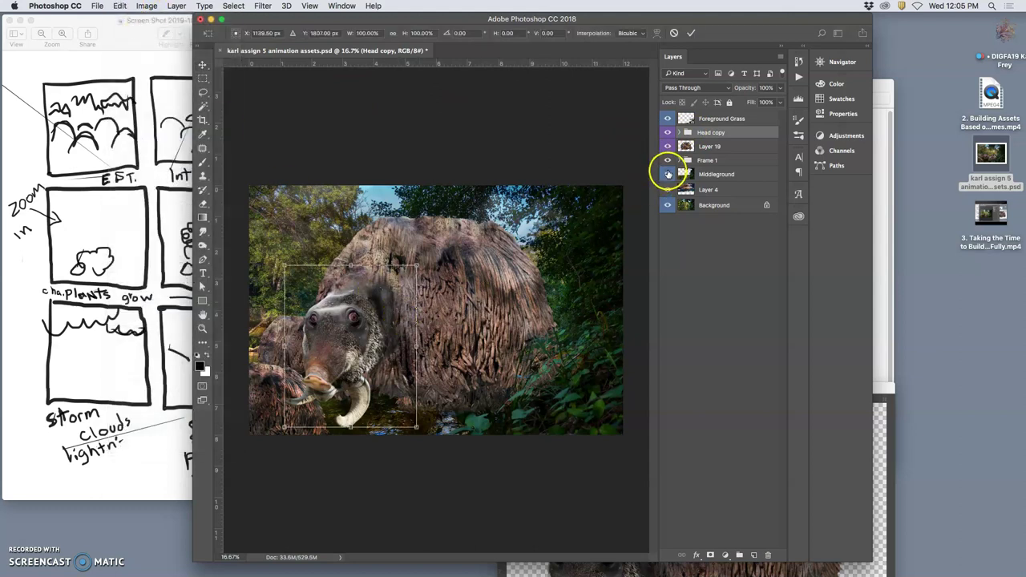
pyautogui.moveTo(424, 263)
pyautogui.mouseDown()
pyautogui.moveTo(428, 277)
pyautogui.moveTo(425, 270)
pyautogui.mouseUp()
pyautogui.moveTo(376, 332); pyautogui.dragTo(370, 345)
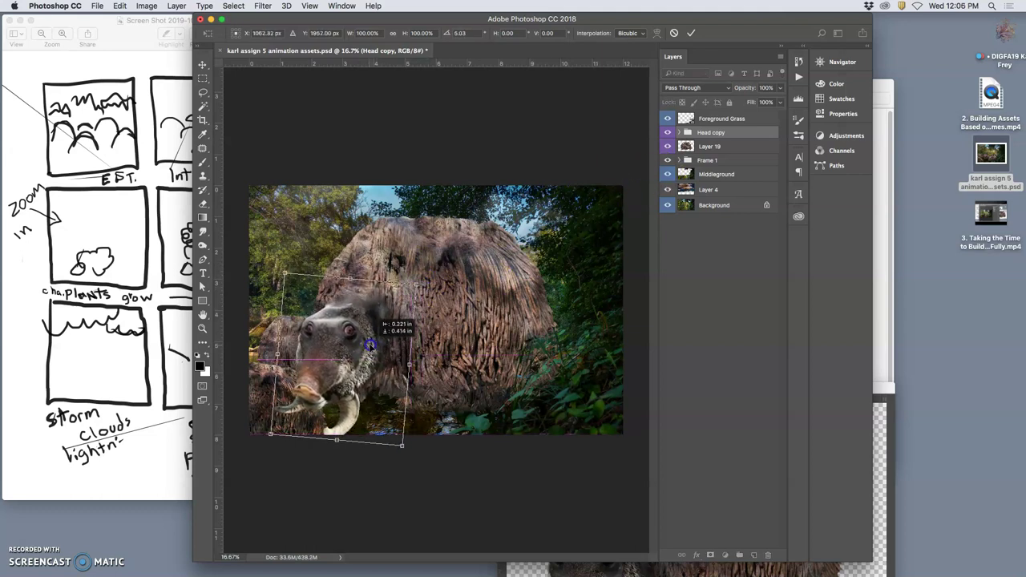
# Step: Rotate the Head copy group further to about 7.5°, nudge it back against the body, and apply the transform
pyautogui.moveTo(426, 288); pyautogui.dragTo(422, 294)
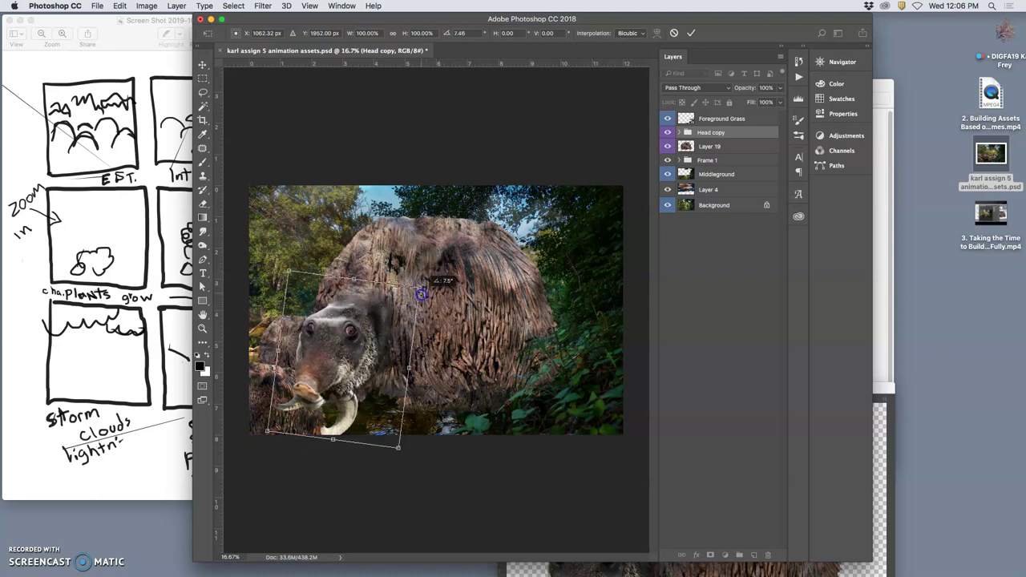
pyautogui.moveTo(391, 335); pyautogui.dragTo(399, 331)
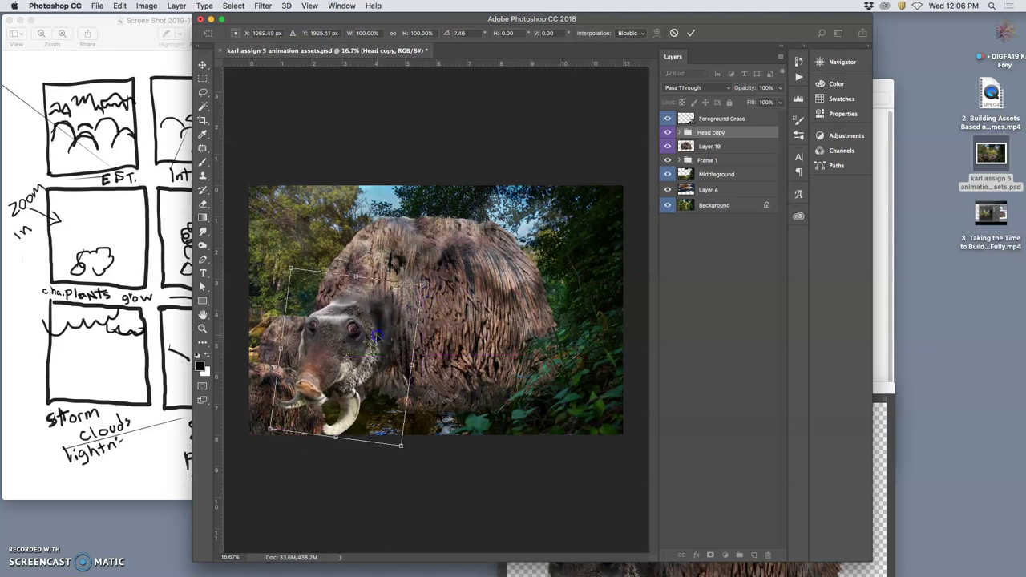
pyautogui.moveTo(422, 286); pyautogui.dragTo(419, 279)
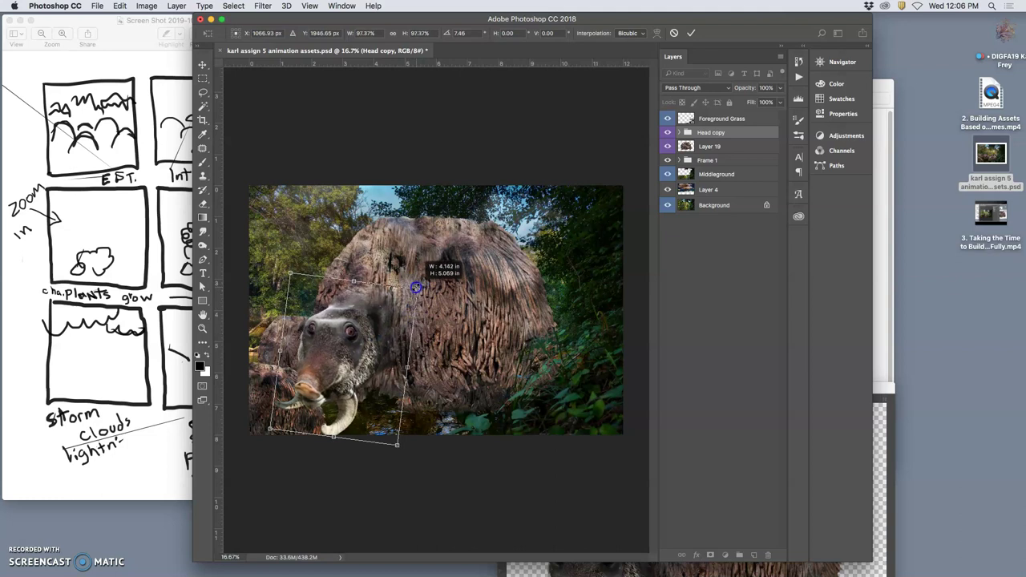
pyautogui.moveTo(385, 332)
pyautogui.mouseDown()
pyautogui.moveTo(389, 320)
pyautogui.moveTo(384, 327)
pyautogui.mouseUp()
pyautogui.click(425, 329)
pyautogui.press('Return')
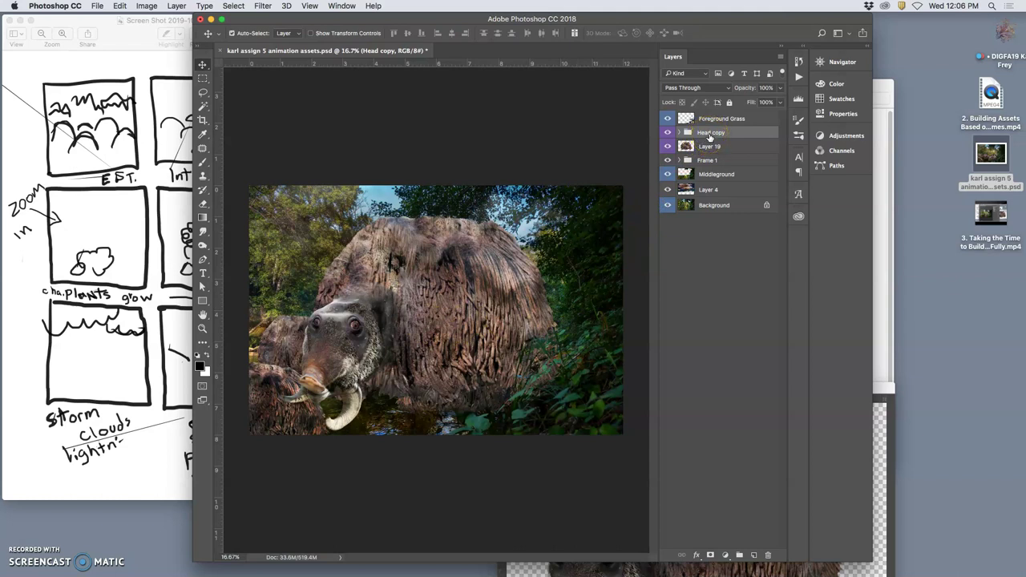
# Step: Duplicate the Head copy group, hide the original, merge the duplicate into a single layer, and check its content
pyautogui.press('super+j')
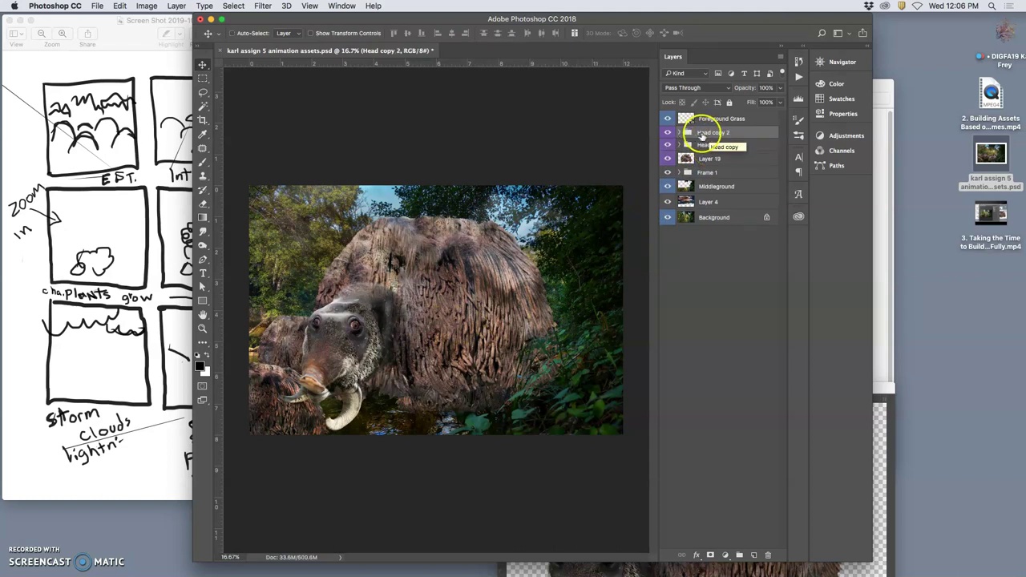
pyautogui.click(666, 146)
pyautogui.rightClick(698, 133)
pyautogui.click(746, 196)
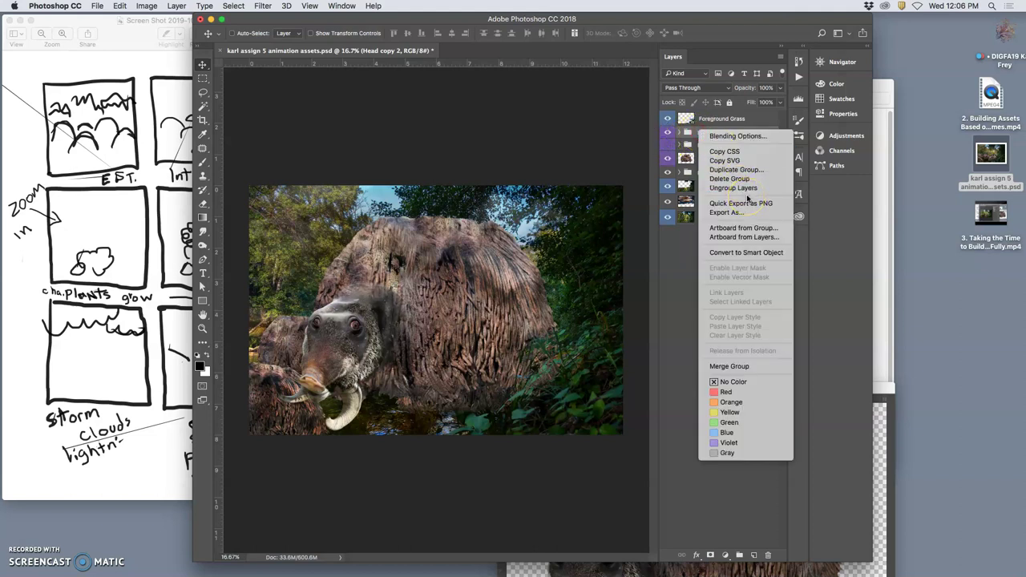
pyautogui.click(732, 367)
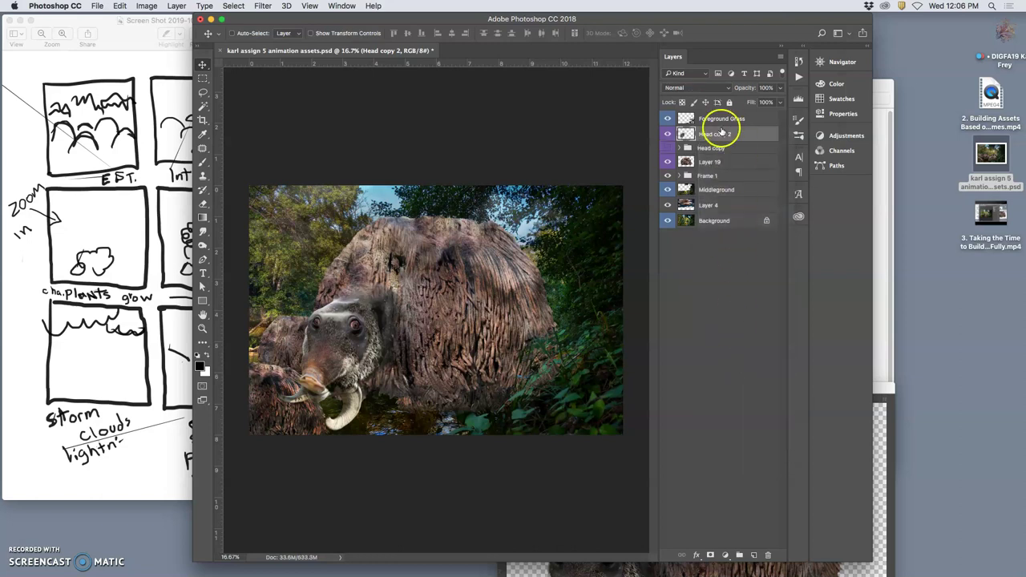
pyautogui.click(704, 136)
pyautogui.click(668, 134)
pyautogui.click(667, 134)
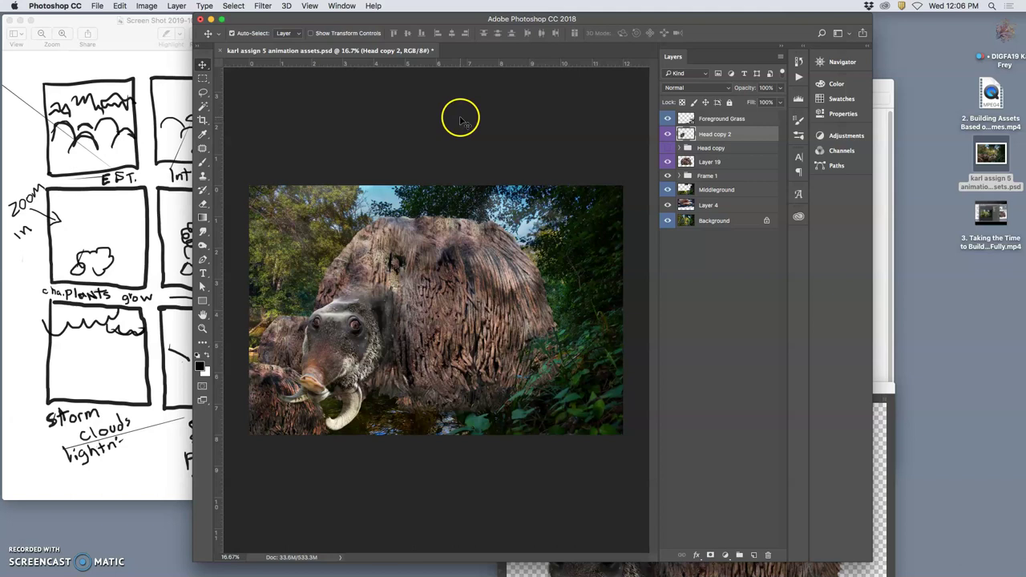
# Step: Duplicate the merged Head copy 2 layer, hide the original, and start Puppet Warp on the duplicate
pyautogui.press('super+j')
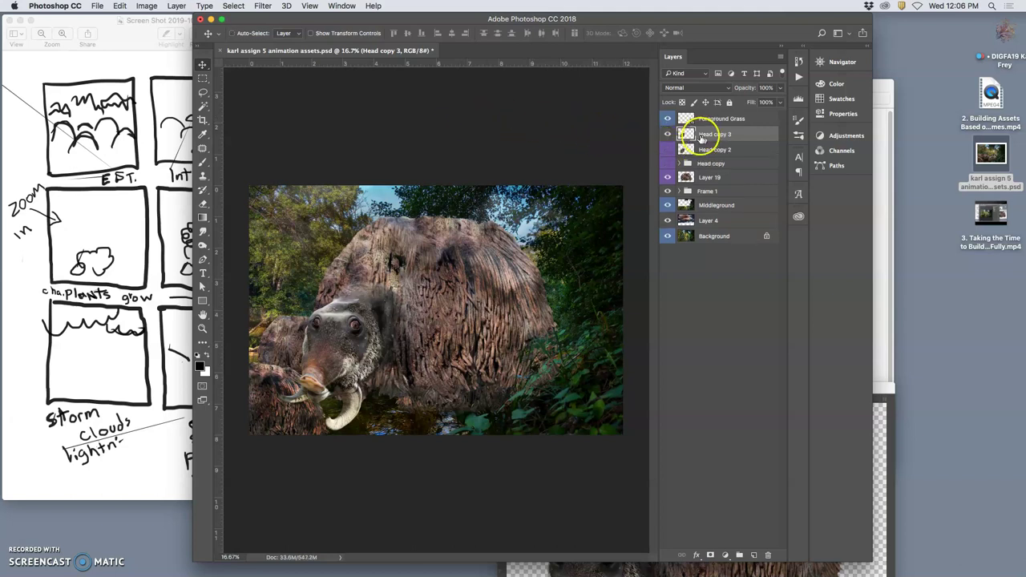
pyautogui.click(121, 6)
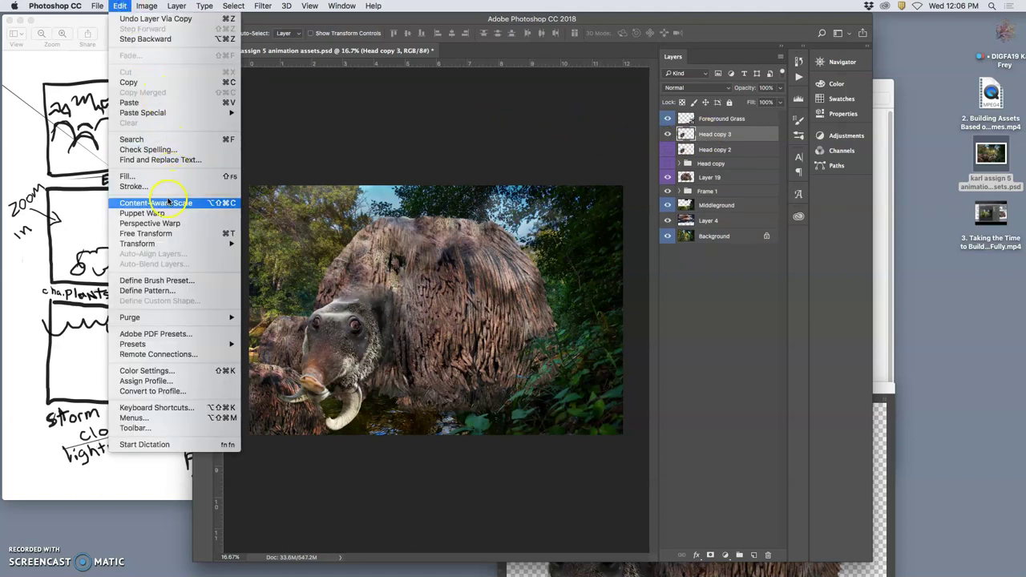
pyautogui.click(148, 214)
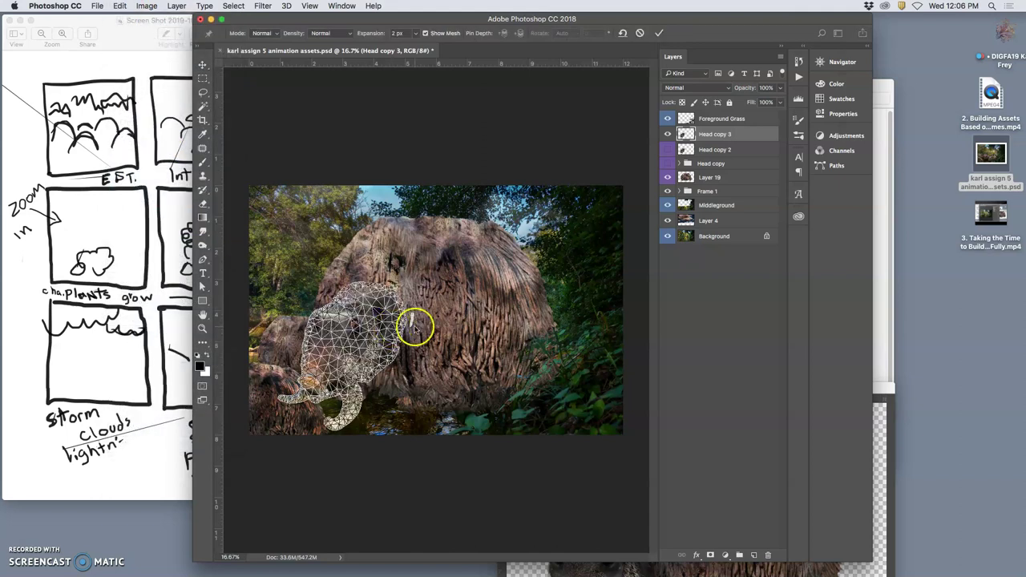
pyautogui.scroll(3, 406, 325)
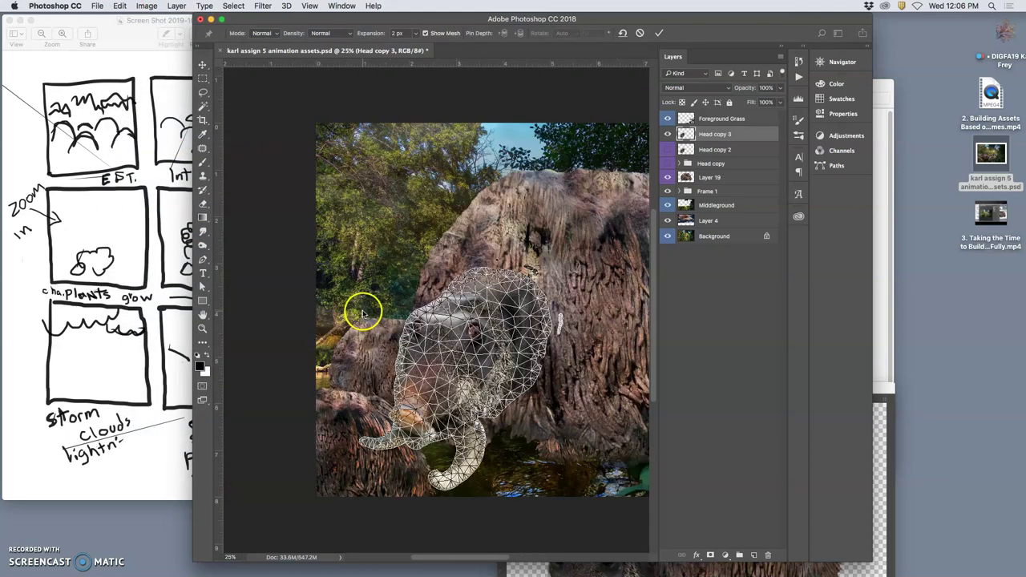
pyautogui.scroll(-1, 419, 309)
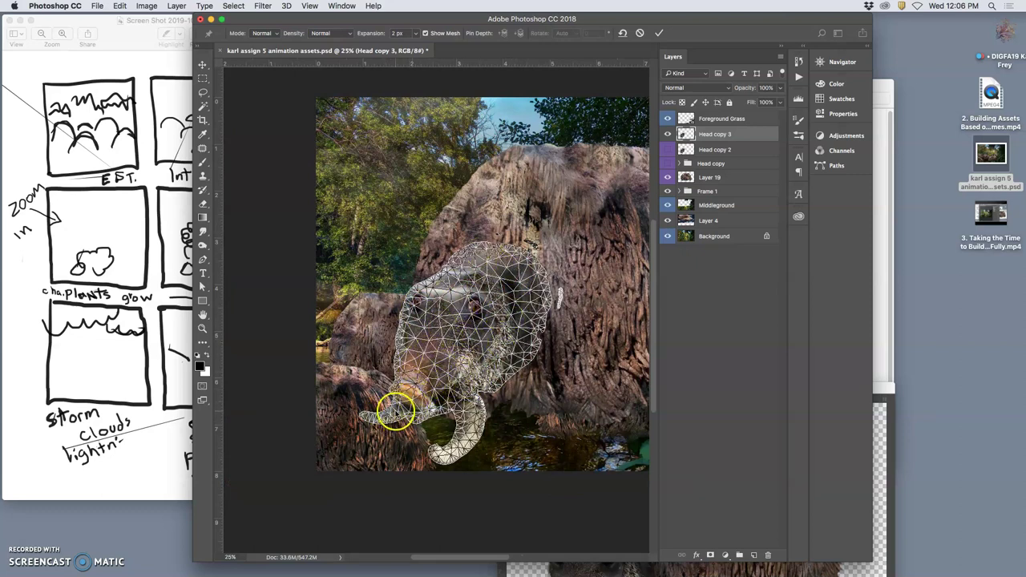
# Step: Place Puppet Warp pins on the tusks, snout, forehead, crown and back edge of the head
pyautogui.click(363, 416)
pyautogui.moveTo(424, 438); pyautogui.dragTo(436, 457)
pyautogui.click(476, 398)
pyautogui.moveTo(403, 415); pyautogui.dragTo(403, 385)
pyautogui.moveTo(435, 292); pyautogui.dragTo(441, 297)
pyautogui.moveTo(487, 269); pyautogui.dragTo(515, 253)
pyautogui.click(539, 332)
pyautogui.moveTo(533, 343)
pyautogui.mouseDown()
pyautogui.moveTo(535, 332)
pyautogui.moveTo(508, 377)
pyautogui.mouseUp()
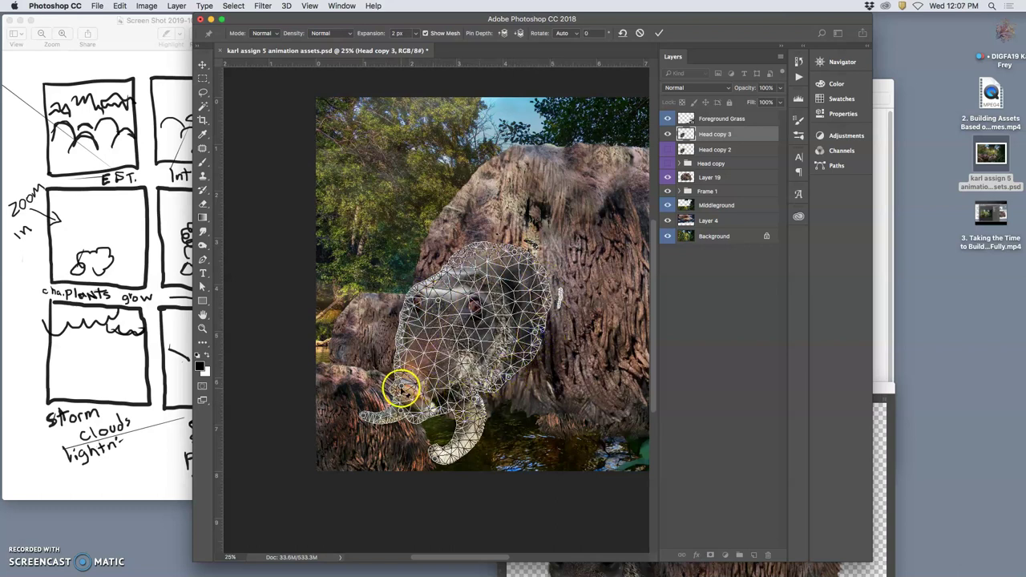
# Step: Pull the forehead, snout and tusk pins slightly toward the body to turn the head, and apply the Puppet Warp
pyautogui.moveTo(400, 387)
pyautogui.mouseDown()
pyautogui.moveTo(390, 361)
pyautogui.moveTo(395, 384)
pyautogui.moveTo(404, 382)
pyautogui.mouseUp()
pyautogui.moveTo(438, 300); pyautogui.dragTo(446, 306)
pyautogui.moveTo(393, 394)
pyautogui.mouseDown()
pyautogui.moveTo(366, 417)
pyautogui.moveTo(409, 407)
pyautogui.mouseUp()
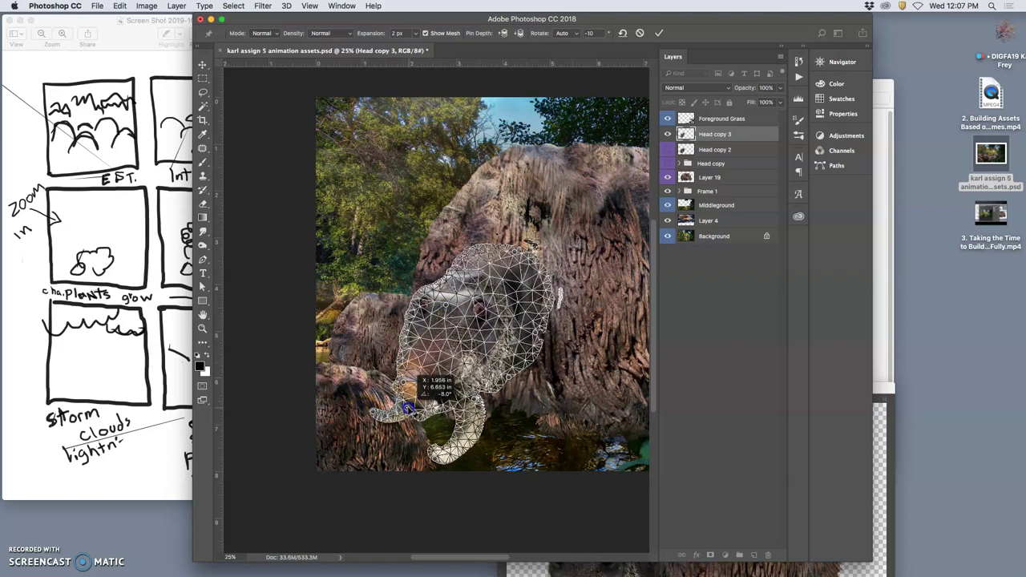
pyautogui.moveTo(476, 399); pyautogui.dragTo(477, 394)
pyautogui.moveTo(406, 381); pyautogui.dragTo(411, 372)
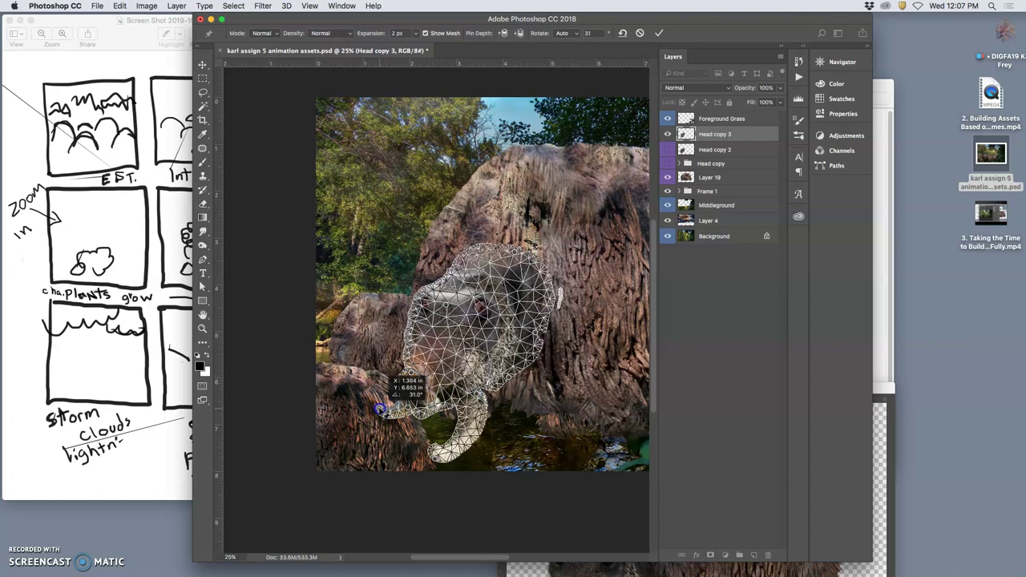
pyautogui.moveTo(435, 459); pyautogui.dragTo(447, 449)
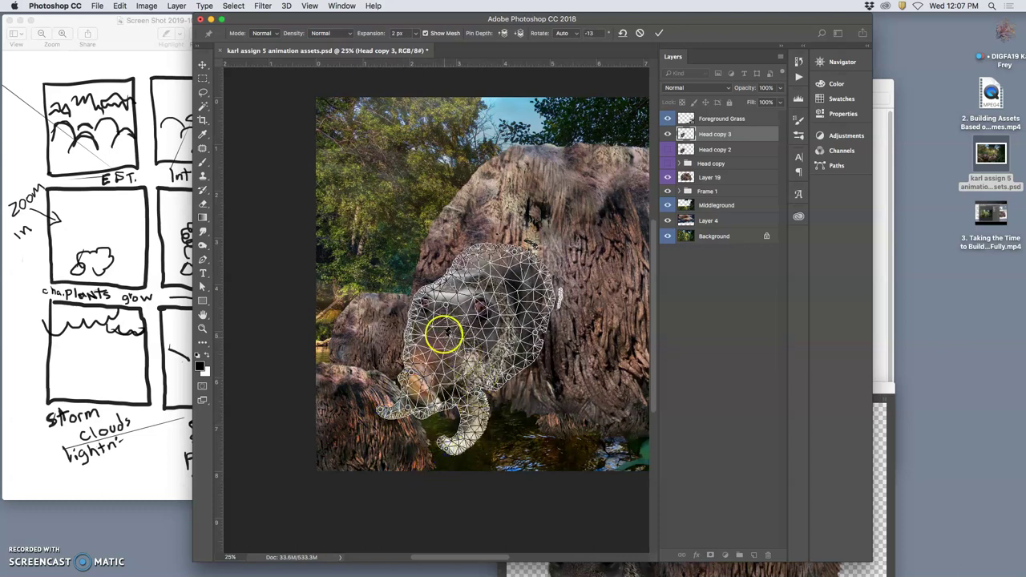
pyautogui.moveTo(446, 308); pyautogui.dragTo(446, 307)
pyautogui.press('Return')
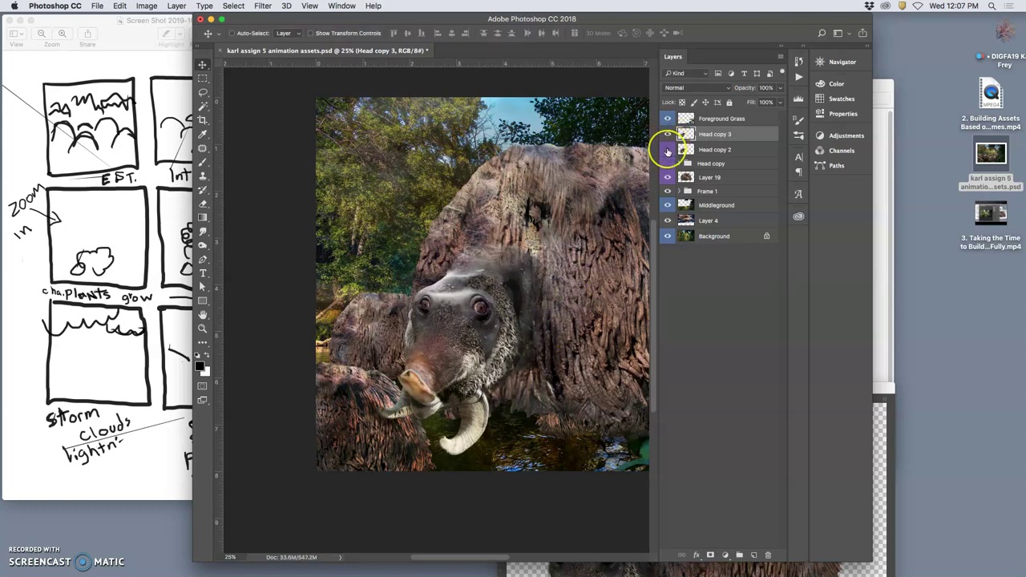
# Step: Compare the warped Head copy 3 with Head copy 2 by toggling their visibility, ending with only Head copy 3 shown
pyautogui.click(668, 150)
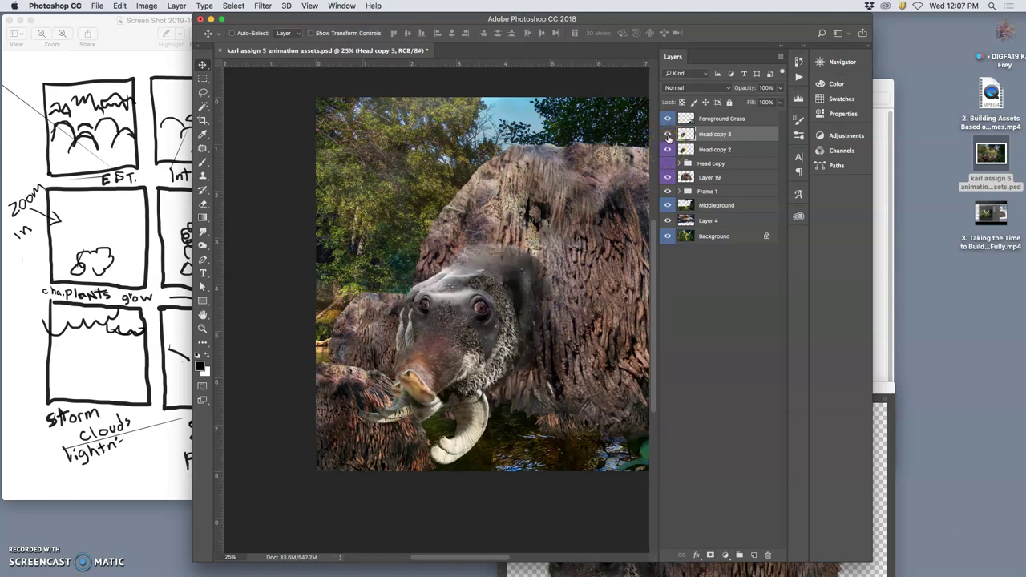
pyautogui.click(668, 134)
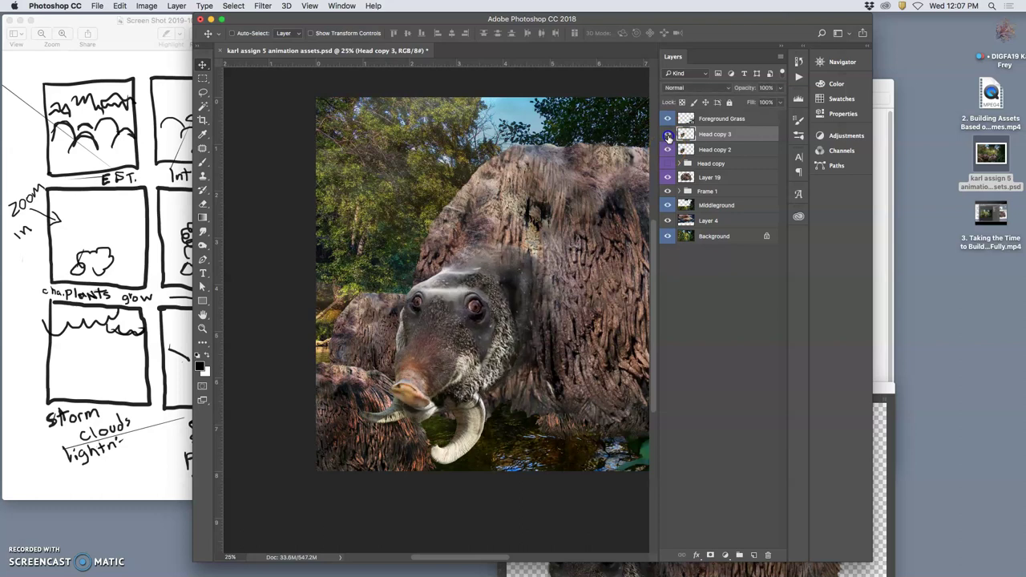
pyautogui.click(669, 135)
pyautogui.click(668, 150)
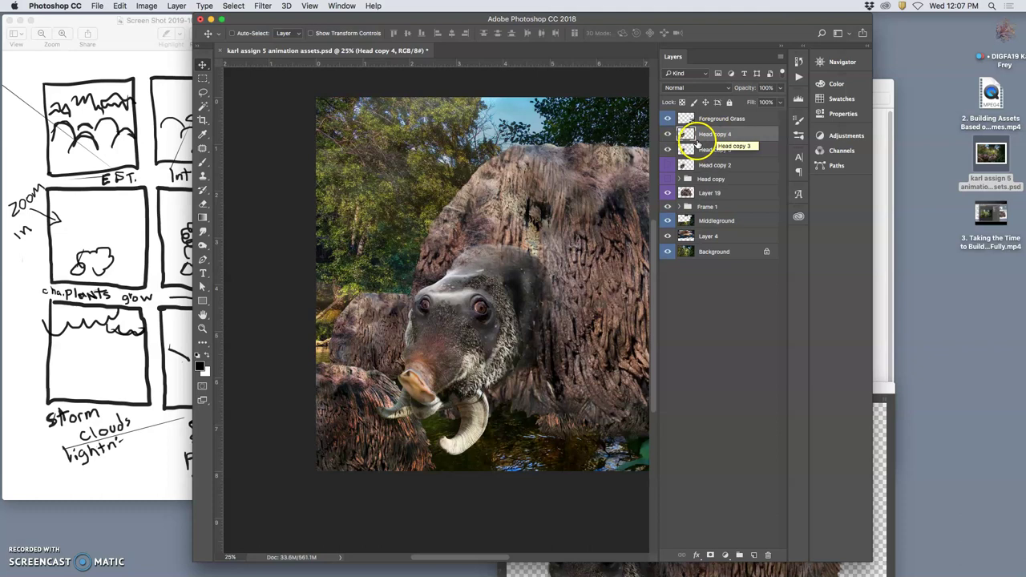
# Step: Duplicate Head copy 3, hide the original, and start Puppet Warp on the new copy
pyautogui.press('super+j')
pyautogui.click(668, 151)
pyautogui.click(119, 6)
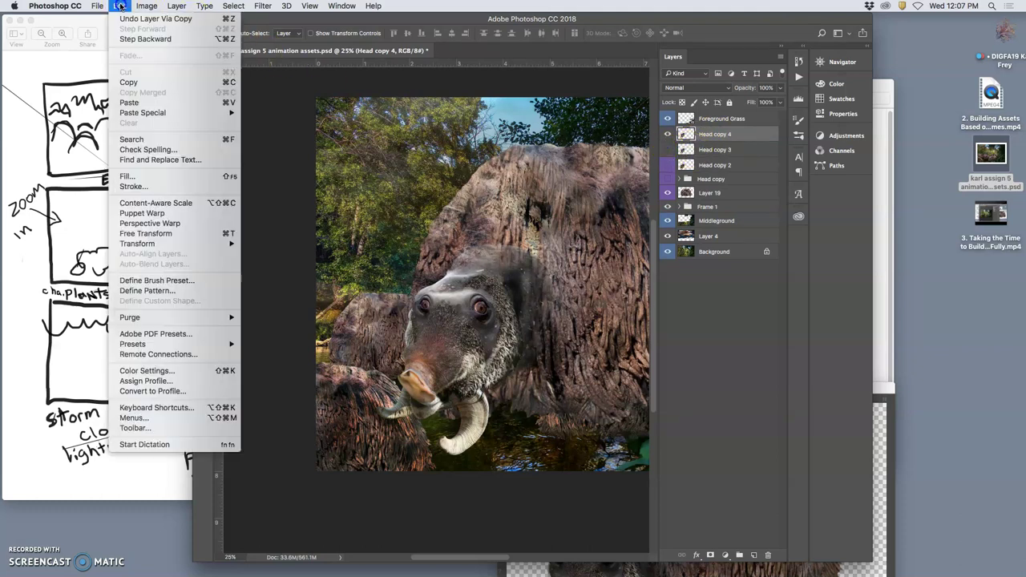
pyautogui.click(142, 213)
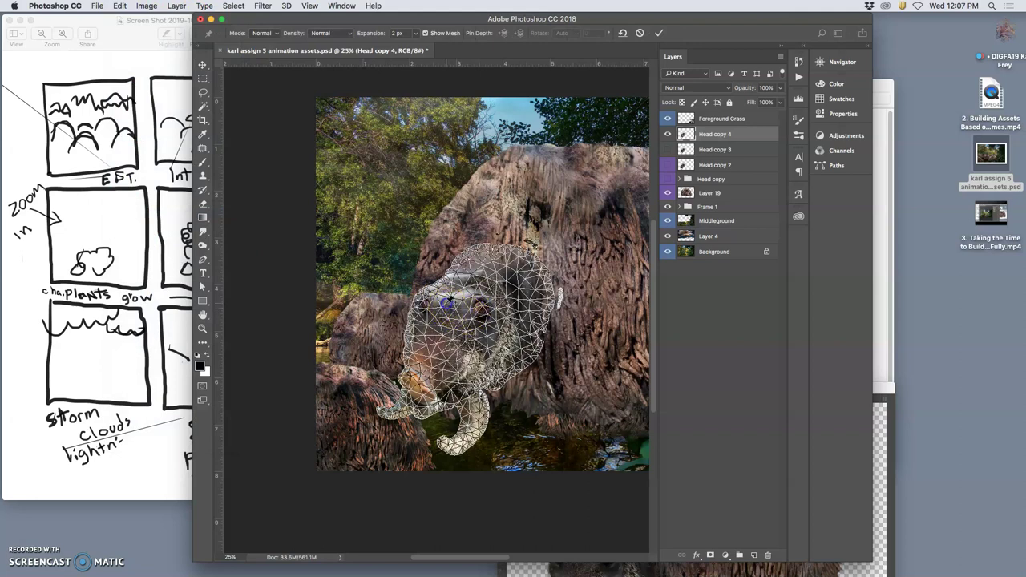
# Step: Pin the head and tusks of Head copy 4, shift the face and tusks slightly further right, and apply the warp
pyautogui.click(384, 410)
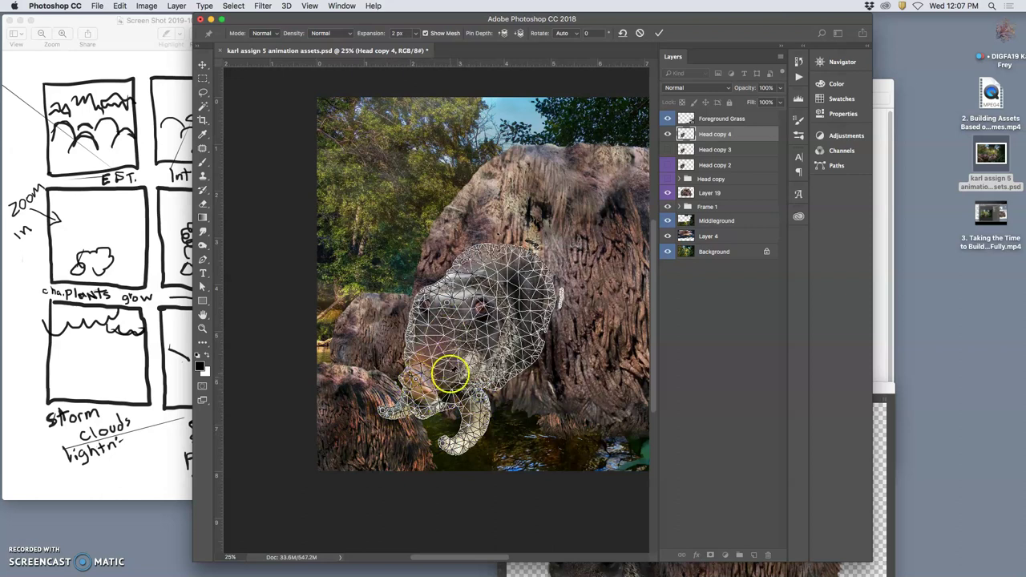
pyautogui.click(500, 245)
pyautogui.moveTo(448, 302); pyautogui.dragTo(455, 301)
pyautogui.moveTo(416, 381); pyautogui.dragTo(450, 437)
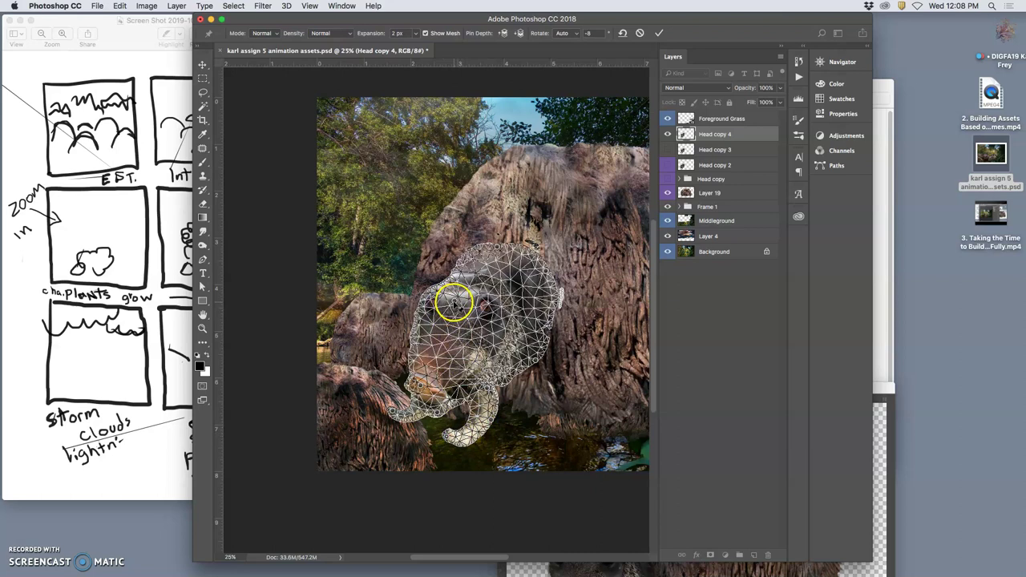
pyautogui.press('Return')
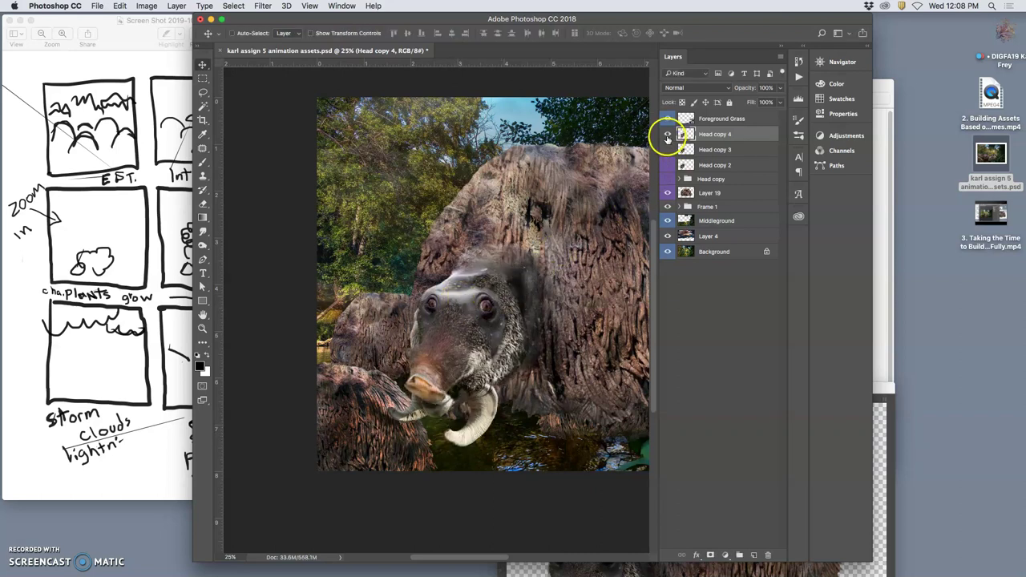
# Step: Preview the head turn by showing Head copy 4, 3 and 2 in sequence and back, ending with only Head copy 4 shown
pyautogui.click(669, 149)
pyautogui.click(669, 138)
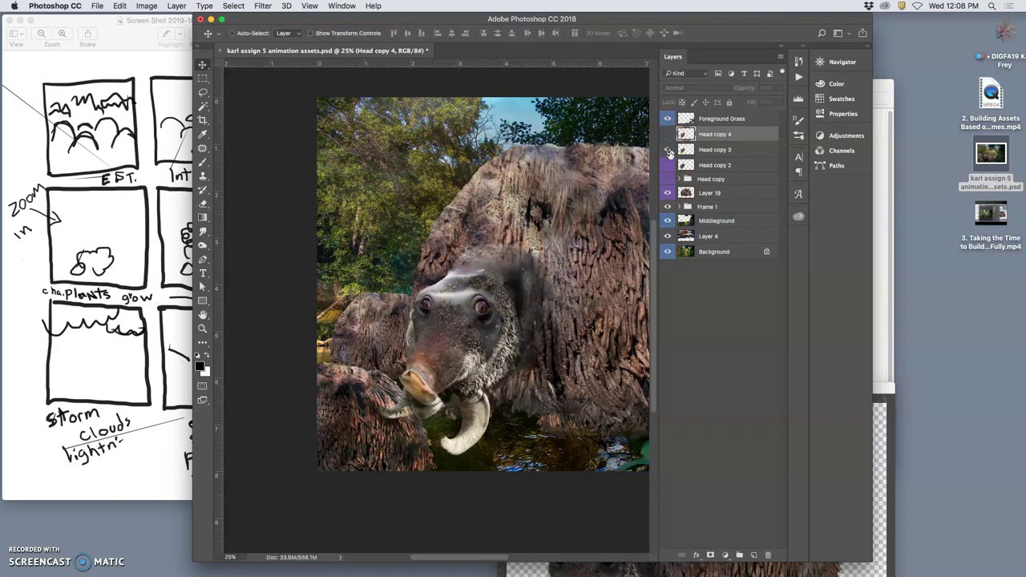
pyautogui.click(668, 164)
pyautogui.click(669, 152)
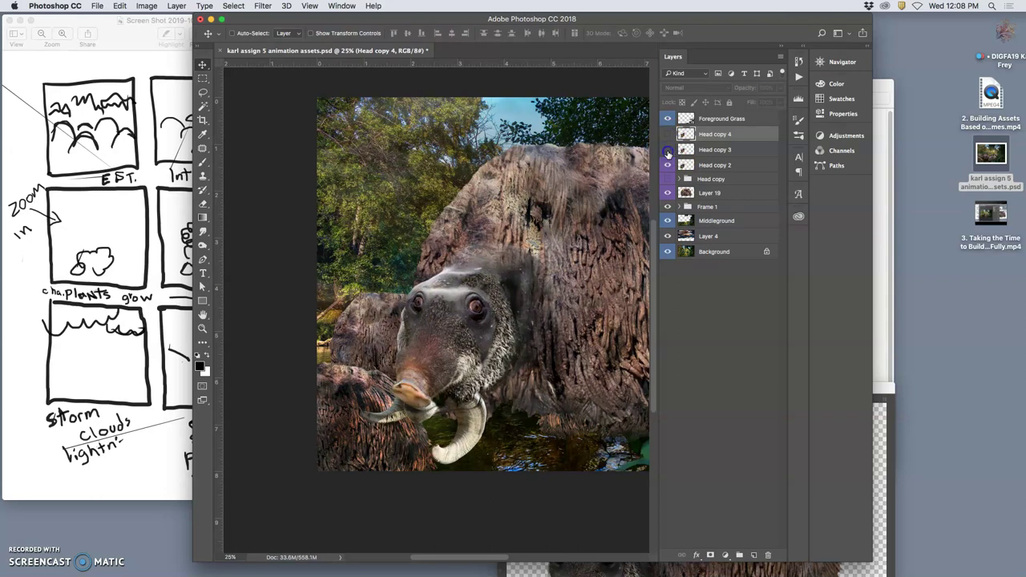
pyautogui.click(668, 151)
pyautogui.click(668, 164)
pyautogui.click(668, 163)
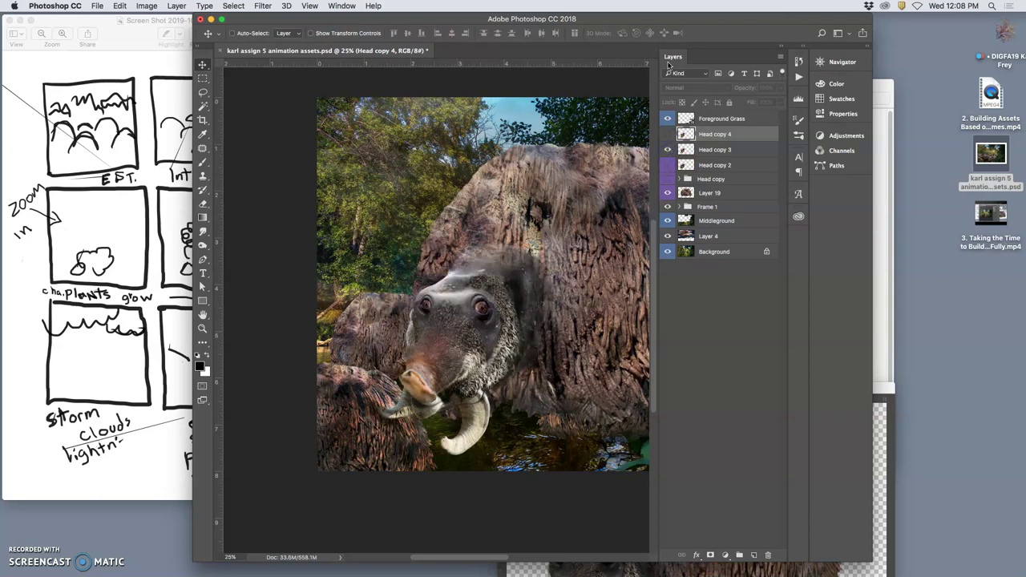
pyautogui.click(668, 149)
pyautogui.click(668, 134)
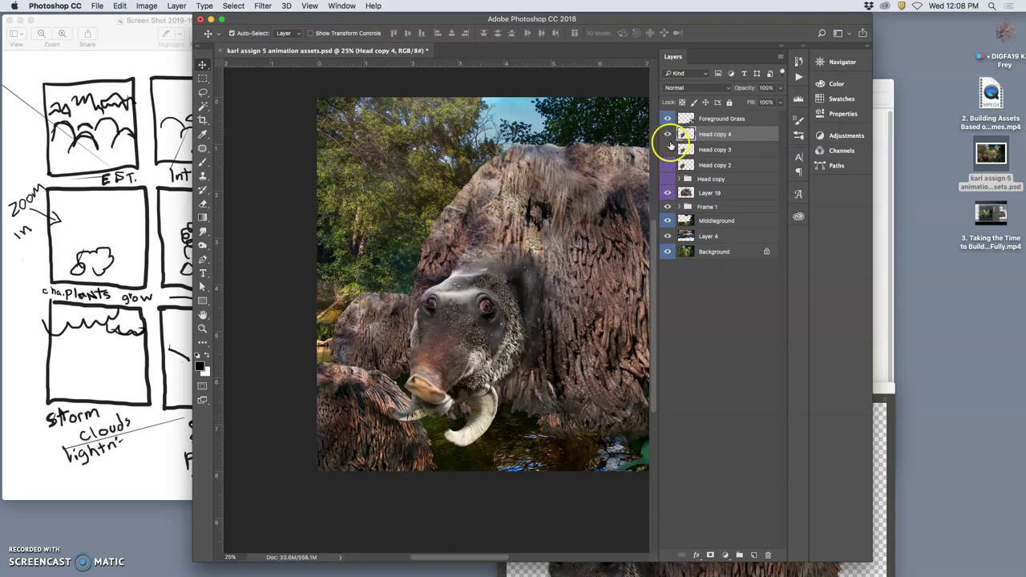
# Step: Duplicate Head copy 4, hide the original, and start Puppet Warp on the new copy
pyautogui.press('super+j')
pyautogui.click(669, 149)
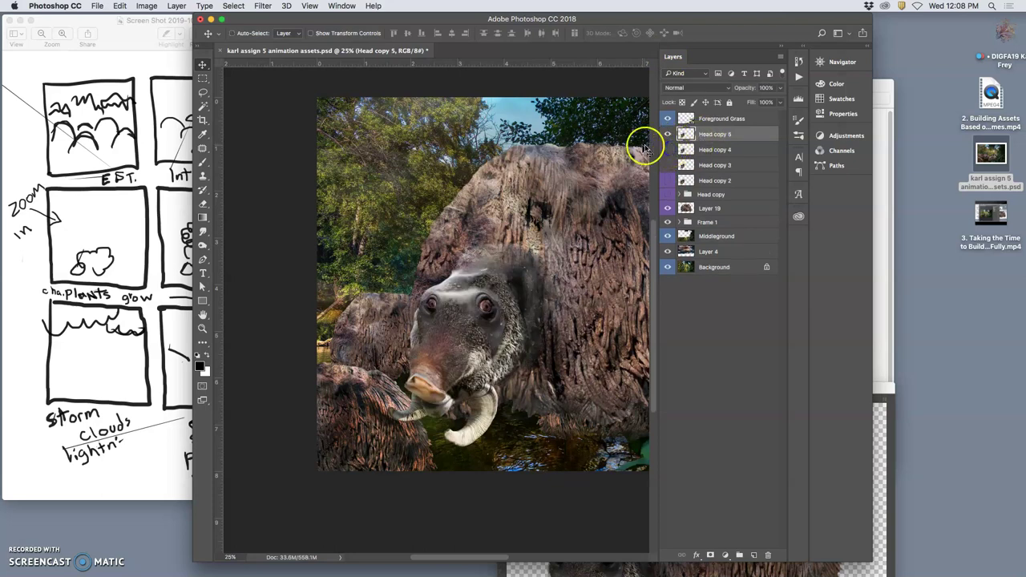
pyautogui.click(120, 5)
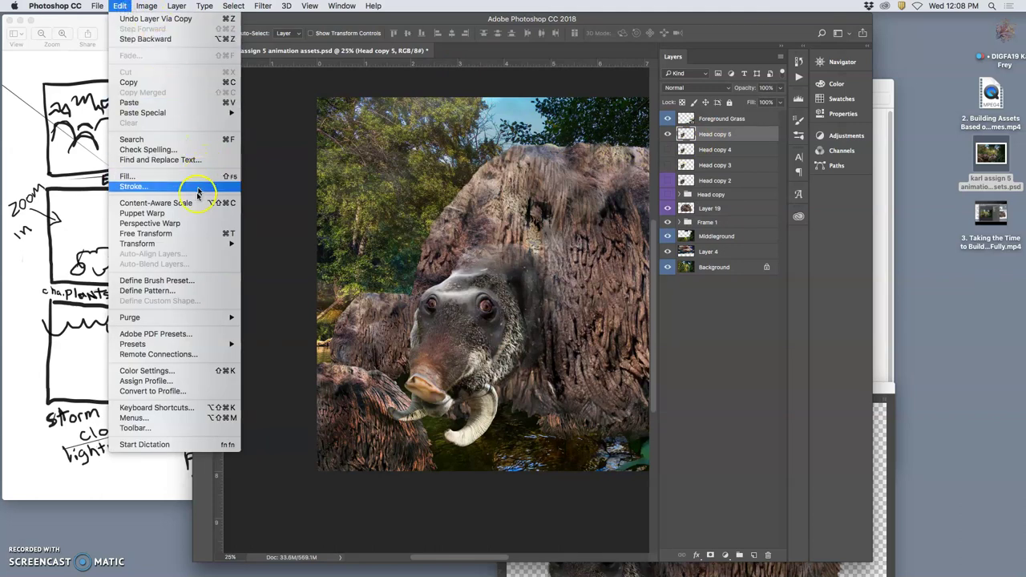
pyautogui.moveTo(177, 249)
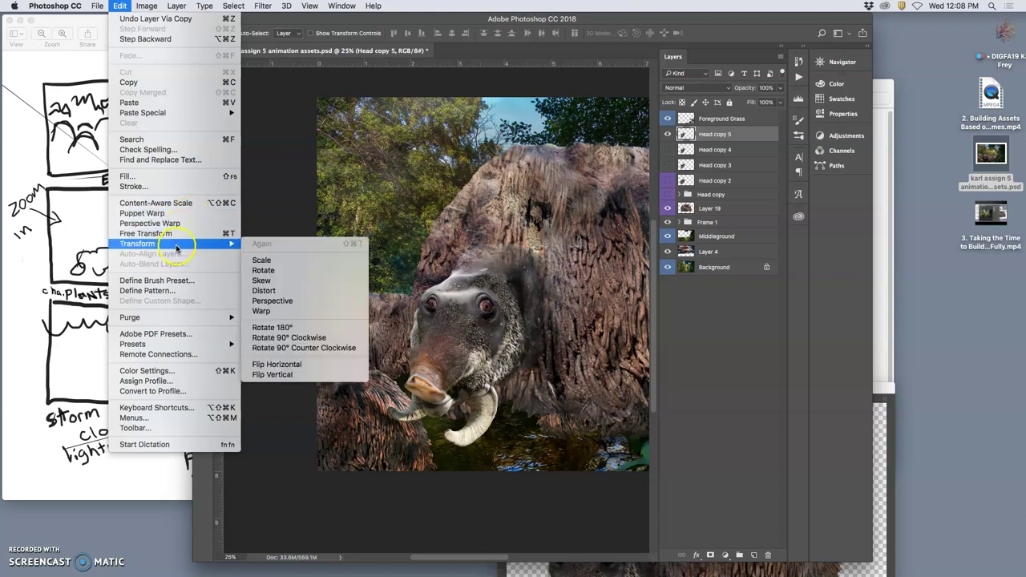
pyautogui.click(161, 215)
# Step: Place Puppet Warp pins on Head copy 5 across the forehead, back of the head, cheek, snout and large tusk
pyautogui.click(454, 308)
pyautogui.click(549, 297)
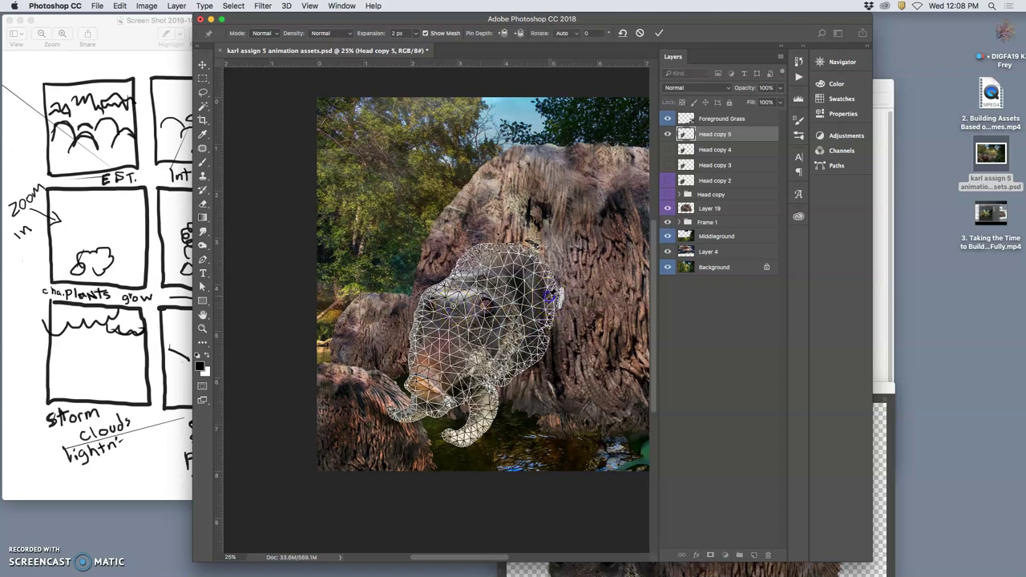
pyautogui.click(529, 363)
pyautogui.click(421, 386)
pyautogui.click(449, 433)
pyautogui.click(497, 399)
# Step: Shift the snout, face and tusks of Head copy 5 further right, tuck the large tusk upward, and apply the warp
pyautogui.moveTo(419, 387); pyautogui.dragTo(442, 383)
pyautogui.moveTo(461, 333); pyautogui.dragTo(464, 310)
pyautogui.moveTo(437, 366); pyautogui.dragTo(477, 422)
pyautogui.moveTo(504, 386); pyautogui.dragTo(504, 393)
pyautogui.moveTo(434, 322); pyautogui.dragTo(436, 334)
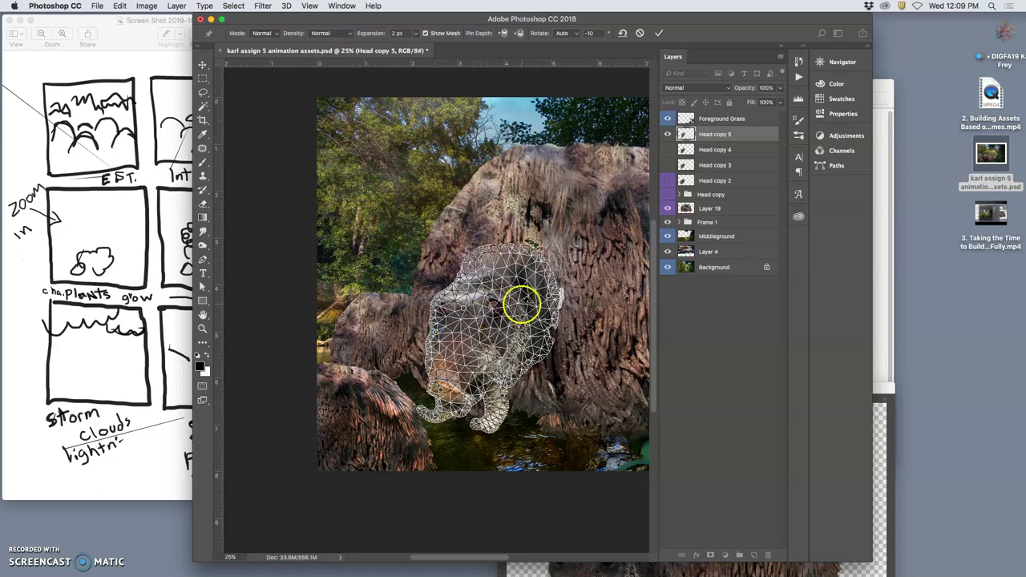
pyautogui.press('Return')
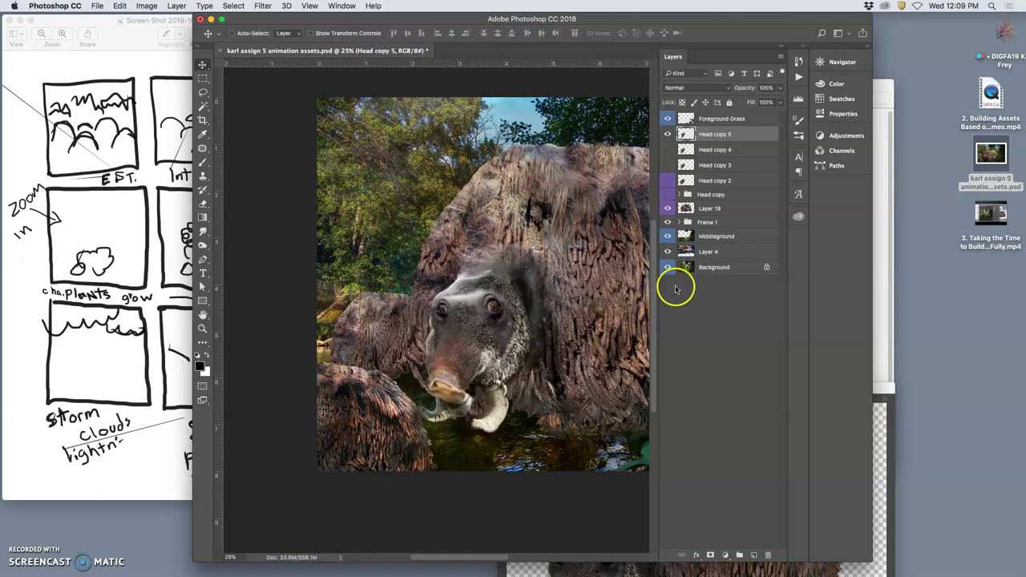
# Step: Preview the head turn by switching from Head copy 5 back through copies 4, 3 and 2, ending with all head copies hidden
pyautogui.click(668, 134)
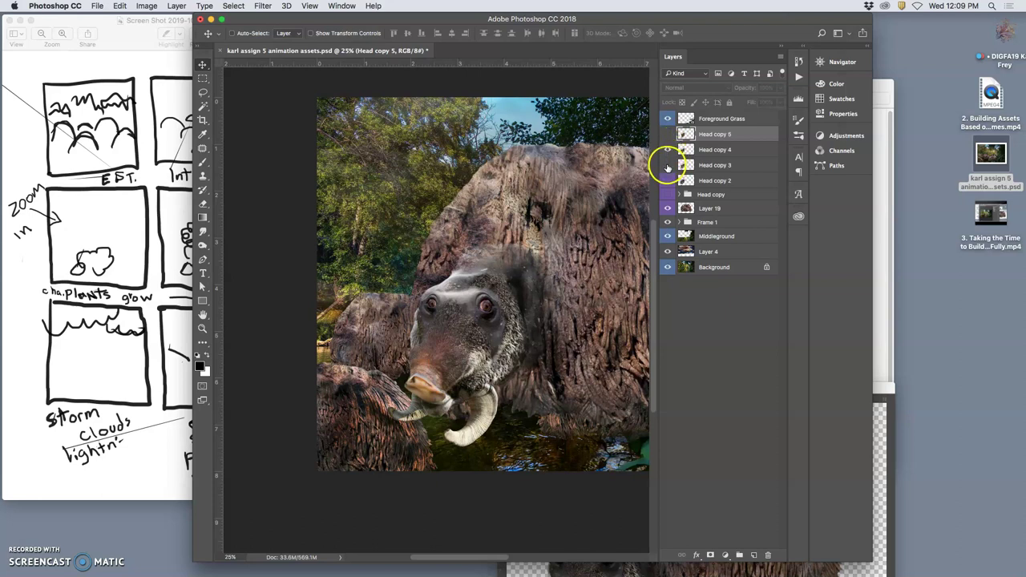
pyautogui.click(667, 151)
pyautogui.click(667, 182)
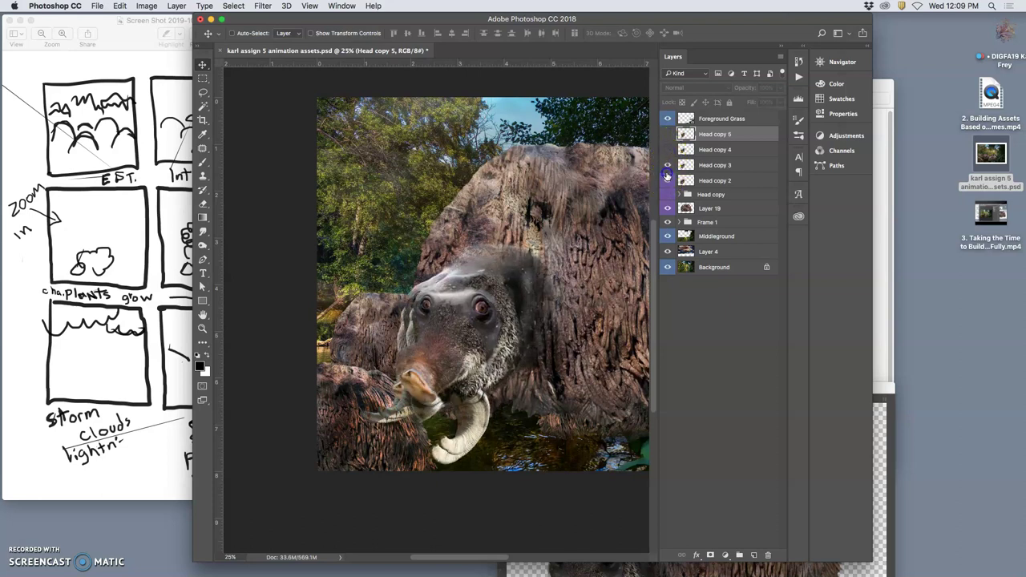
pyautogui.click(667, 166)
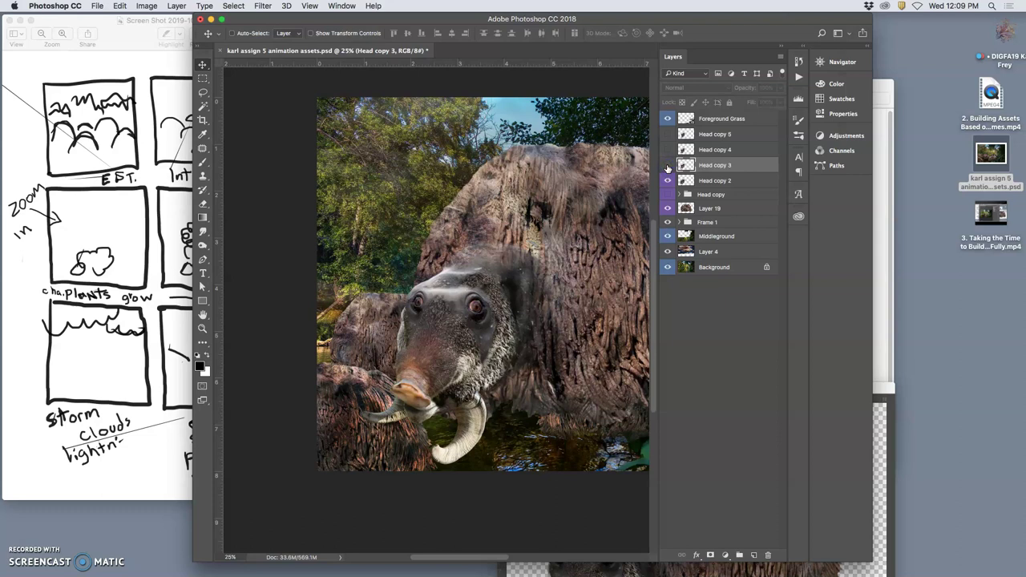
pyautogui.click(668, 166)
pyautogui.moveTo(669, 179); pyautogui.dragTo(668, 164)
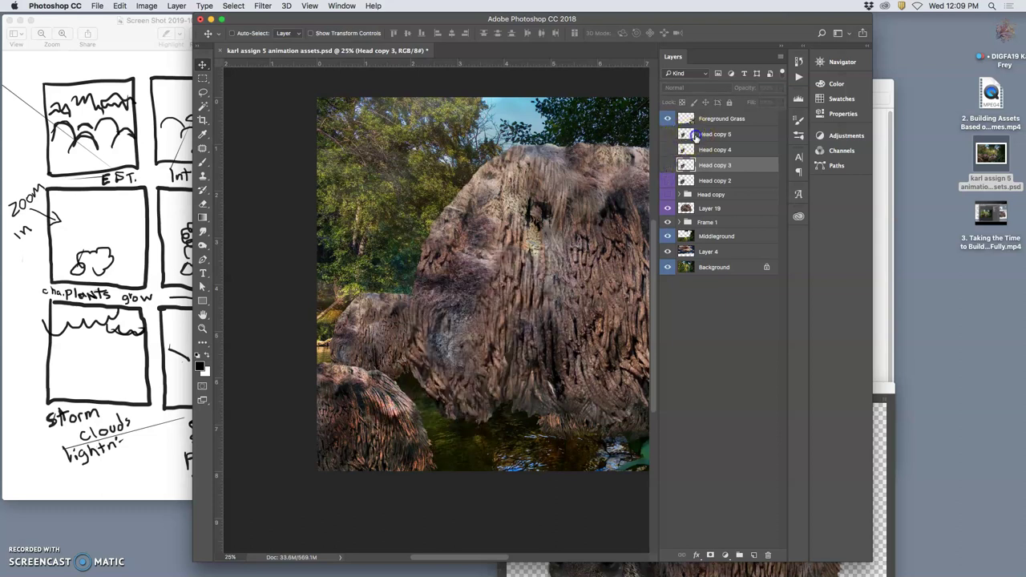